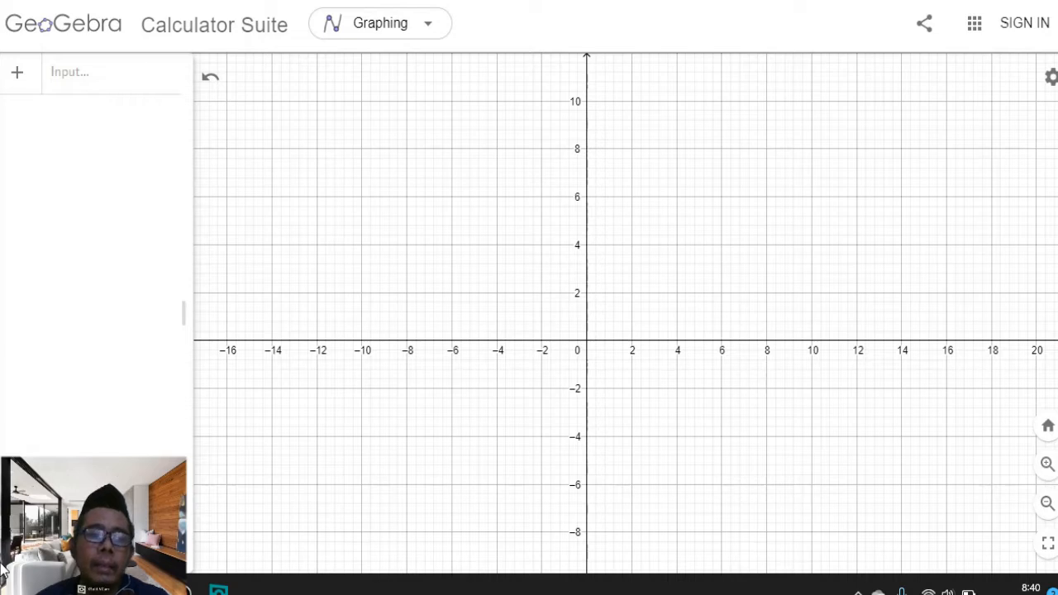
Open the command help and browse its categories such as Functions & Calculus, Vector & Matrix and Chart, then close it and the keyboard
{"action": "left_click", "coordinate": [83, 73]}
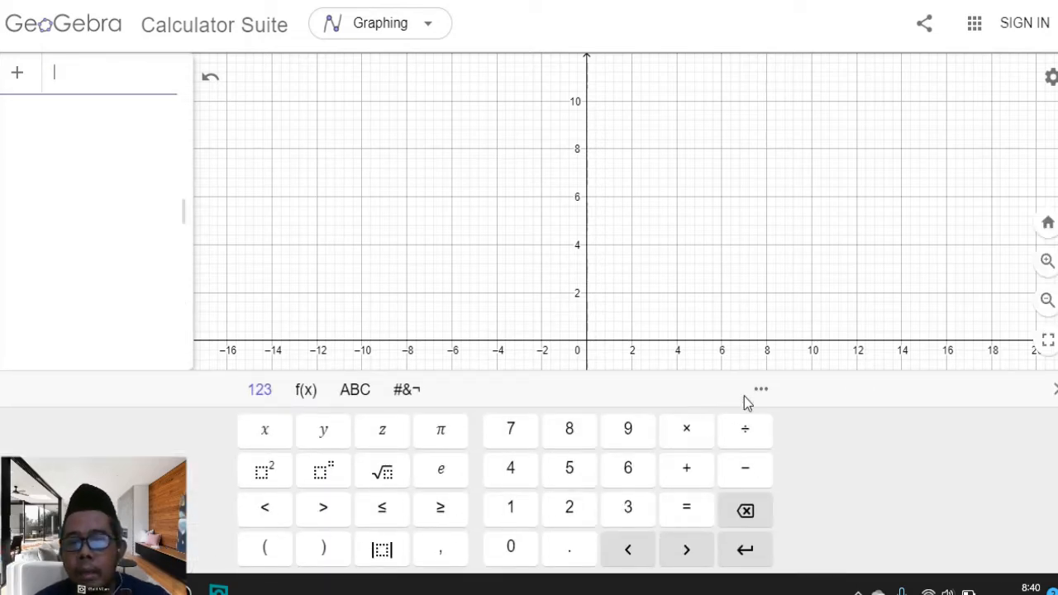
{"action": "left_click", "coordinate": [761, 392]}
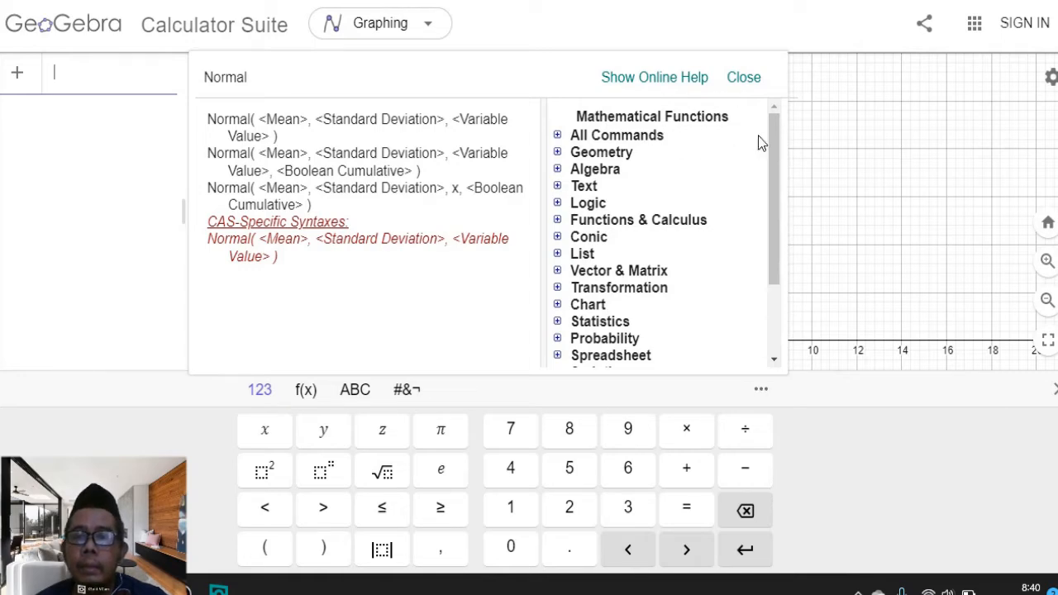
{"action": "left_click_drag", "start_coordinate": [770, 126], "coordinate": [760, 132]}
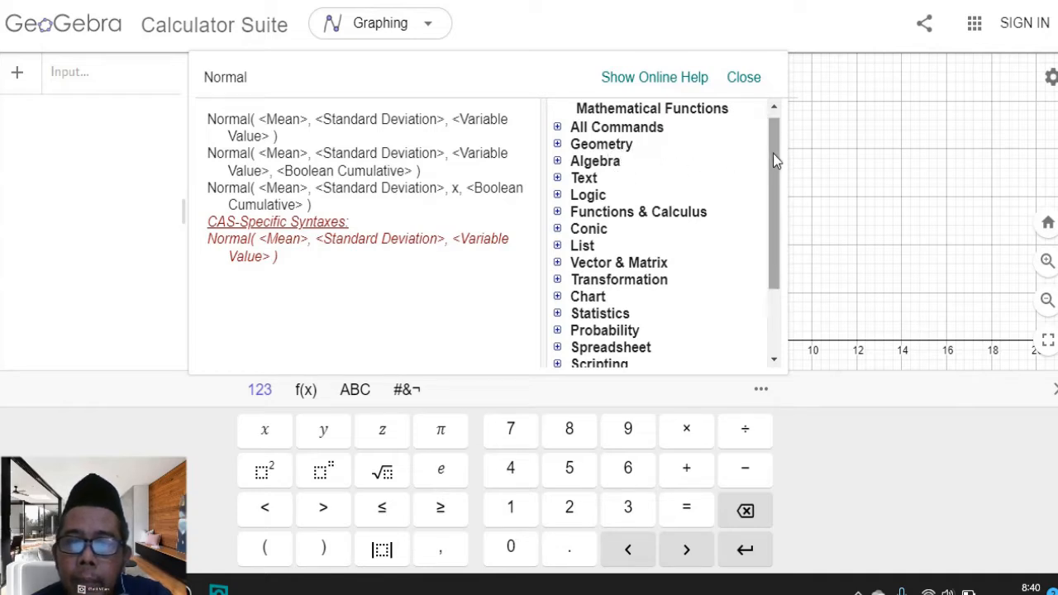
{"action": "left_click_drag", "start_coordinate": [774, 154], "coordinate": [768, 193]}
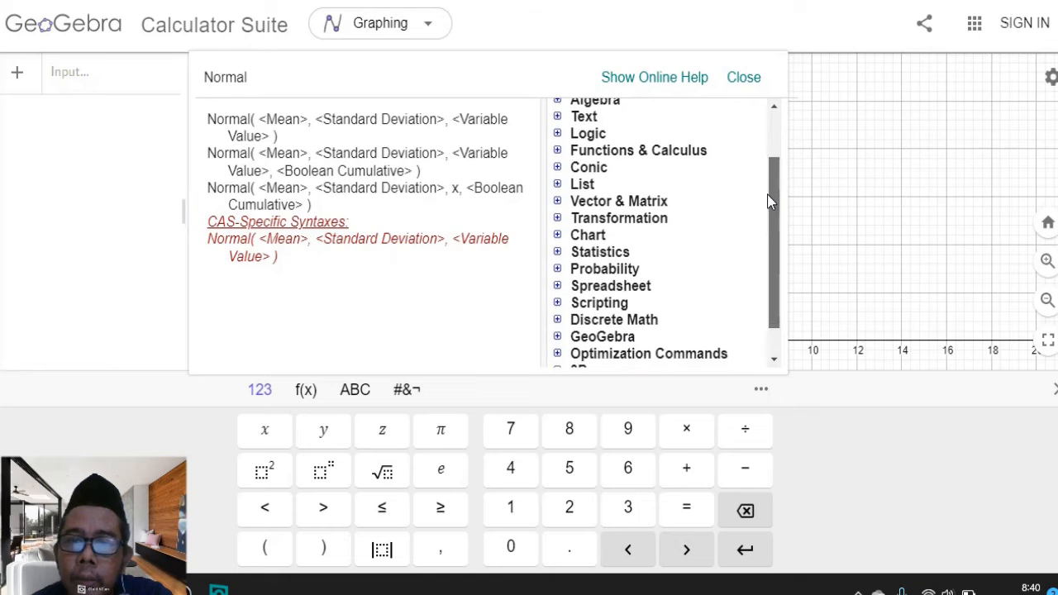
{"action": "left_click", "coordinate": [558, 152]}
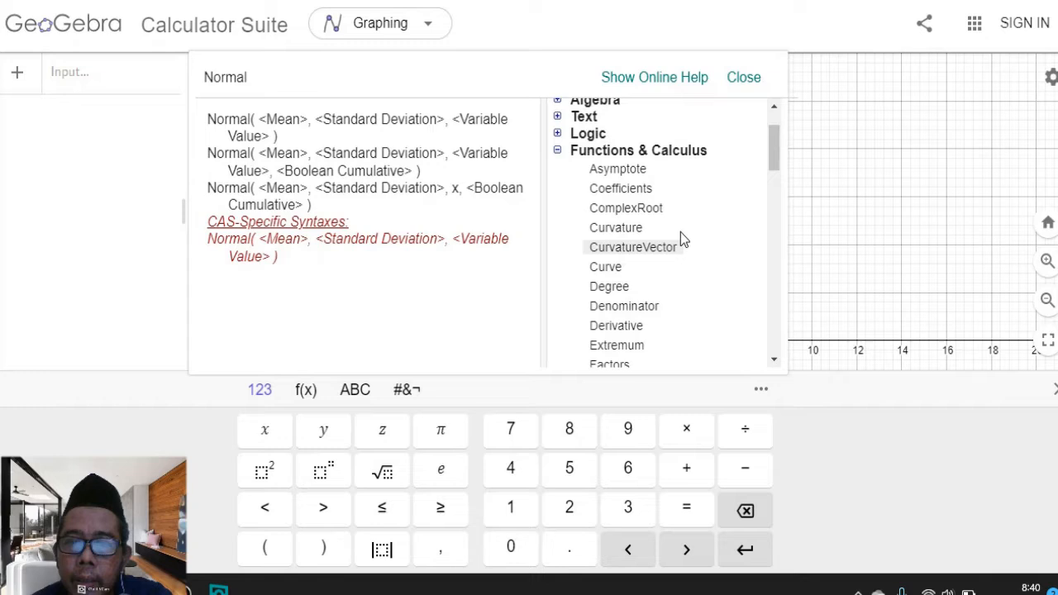
{"action": "left_click", "coordinate": [558, 150]}
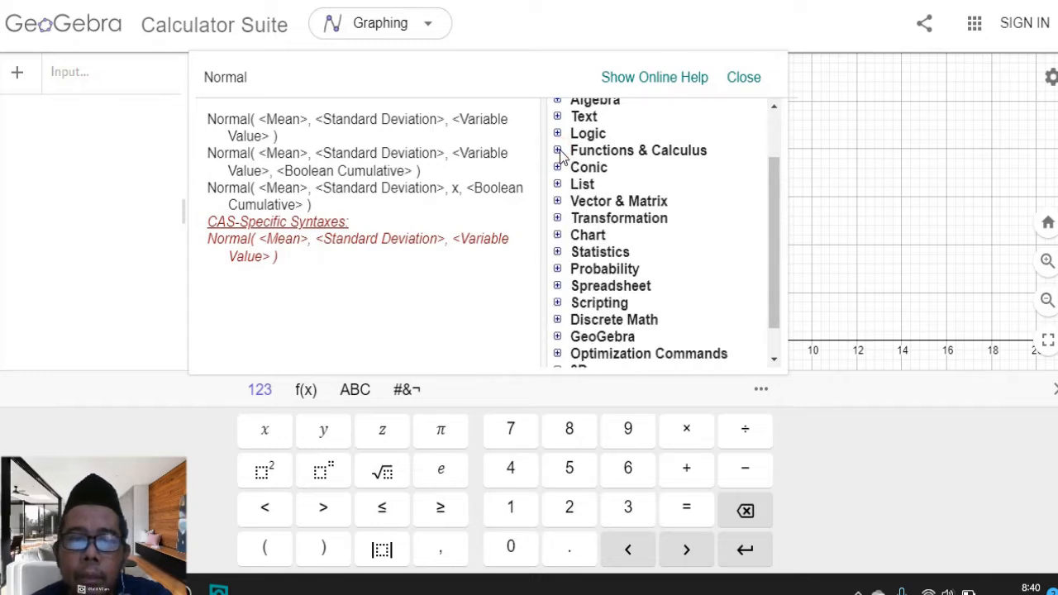
{"action": "left_click", "coordinate": [558, 152]}
{"action": "left_click", "coordinate": [606, 172]}
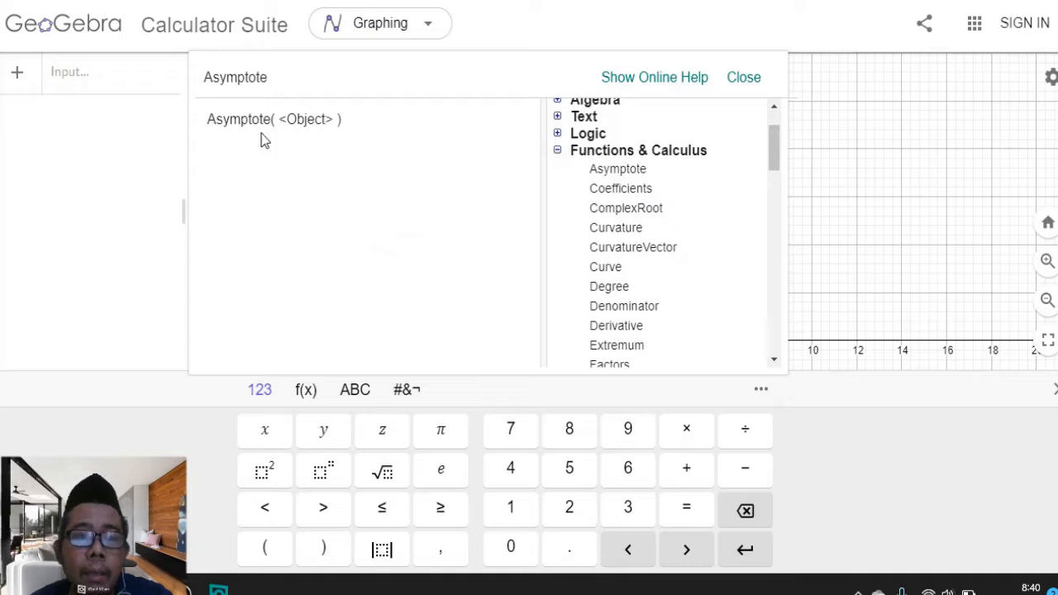
{"action": "left_click", "coordinate": [625, 189]}
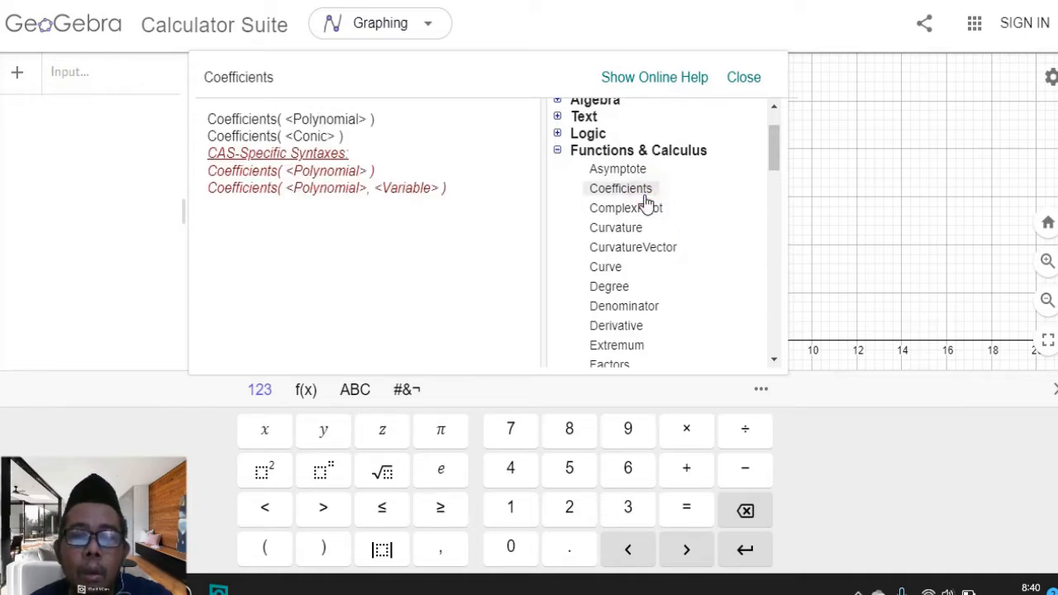
{"action": "left_click", "coordinate": [557, 151]}
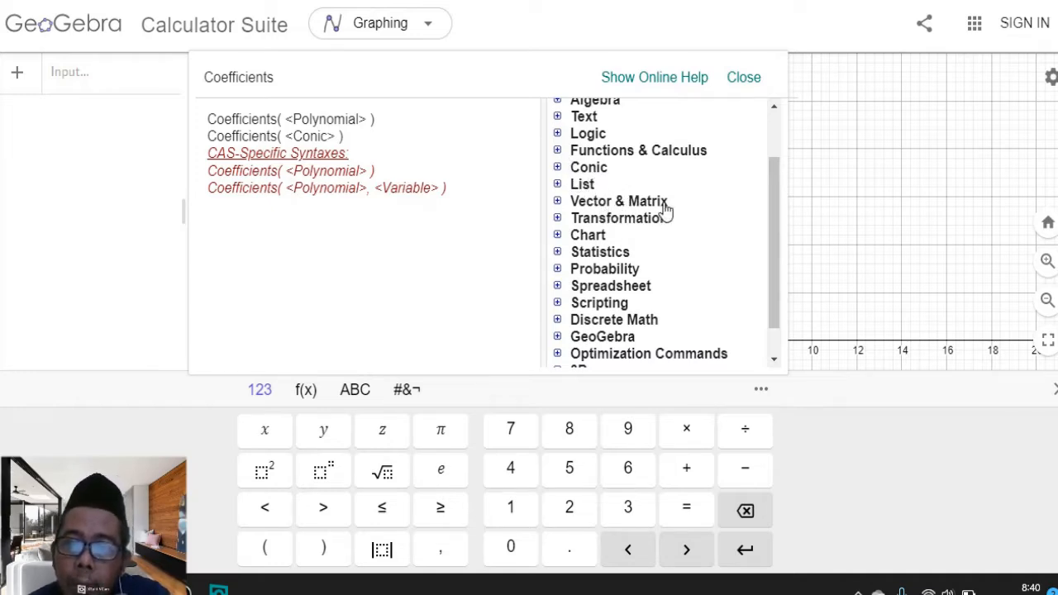
{"action": "left_click", "coordinate": [557, 202]}
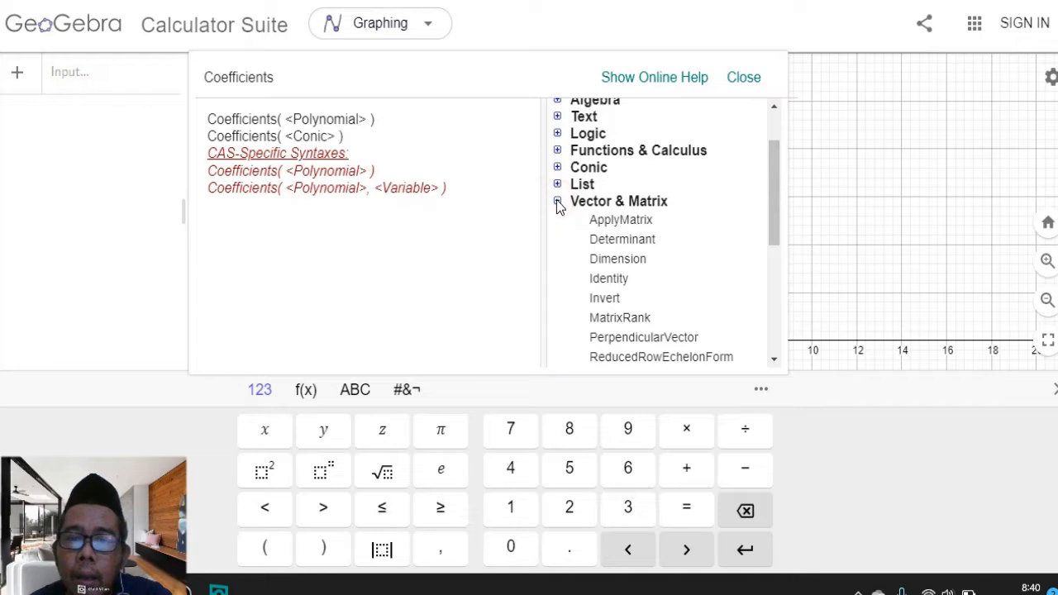
{"action": "left_click", "coordinate": [557, 202]}
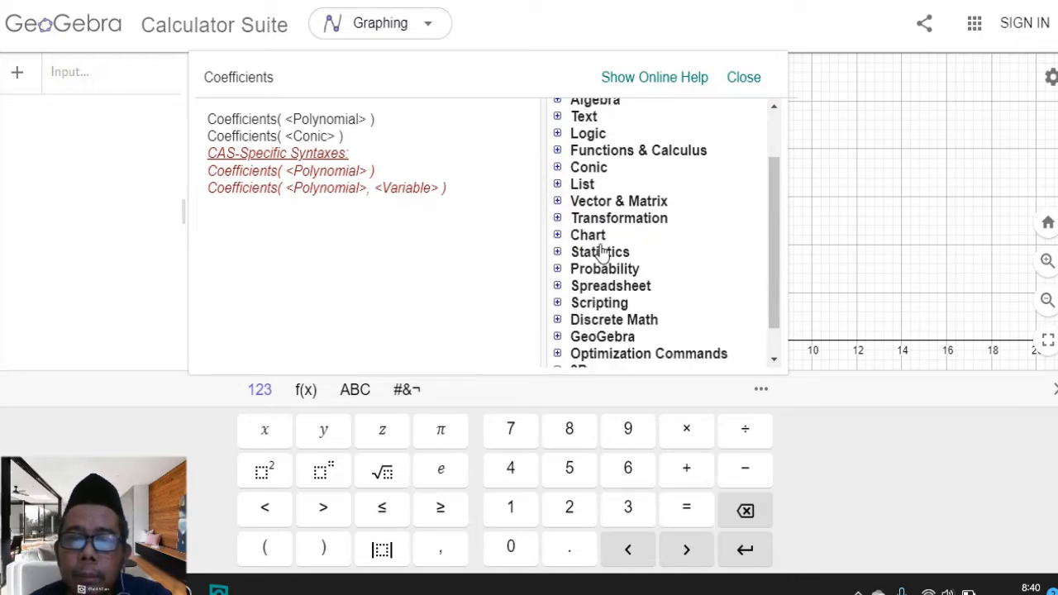
{"action": "left_click", "coordinate": [557, 237]}
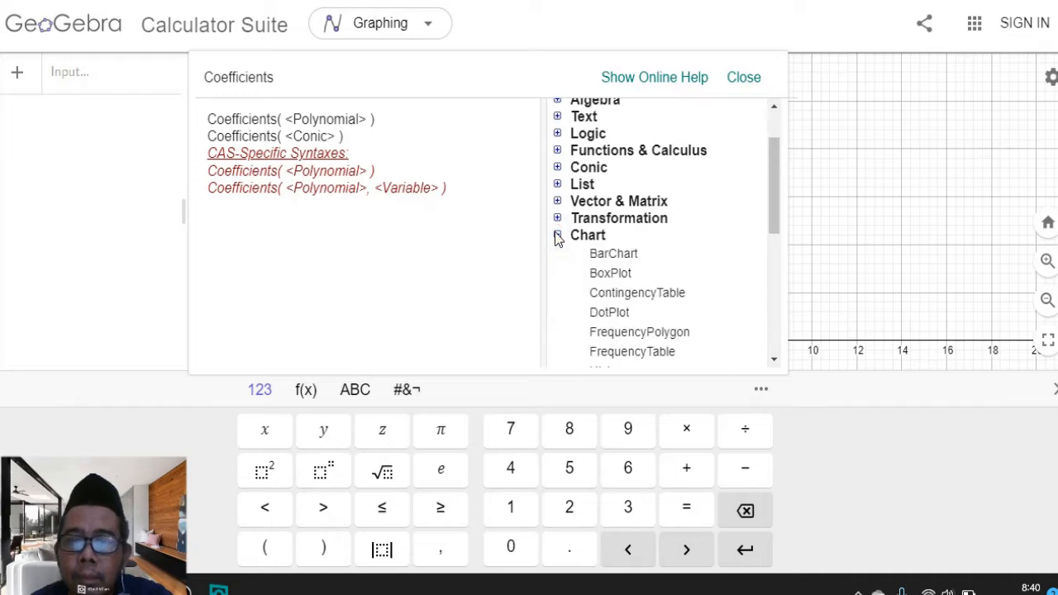
{"action": "scroll", "coordinate": [629, 257], "scroll_direction": "down", "scroll_amount": 1}
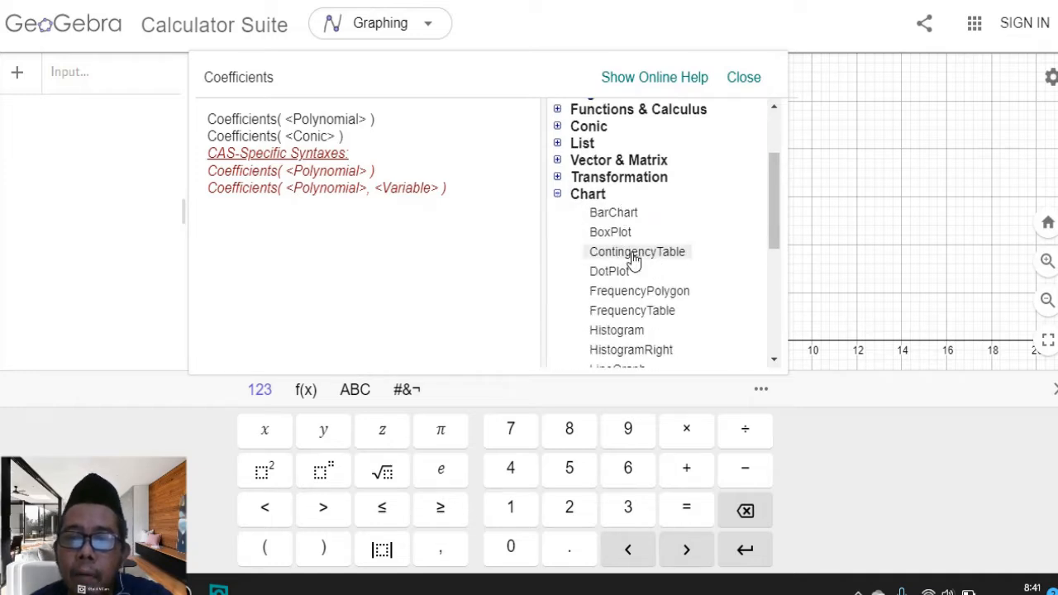
{"action": "left_click", "coordinate": [557, 193]}
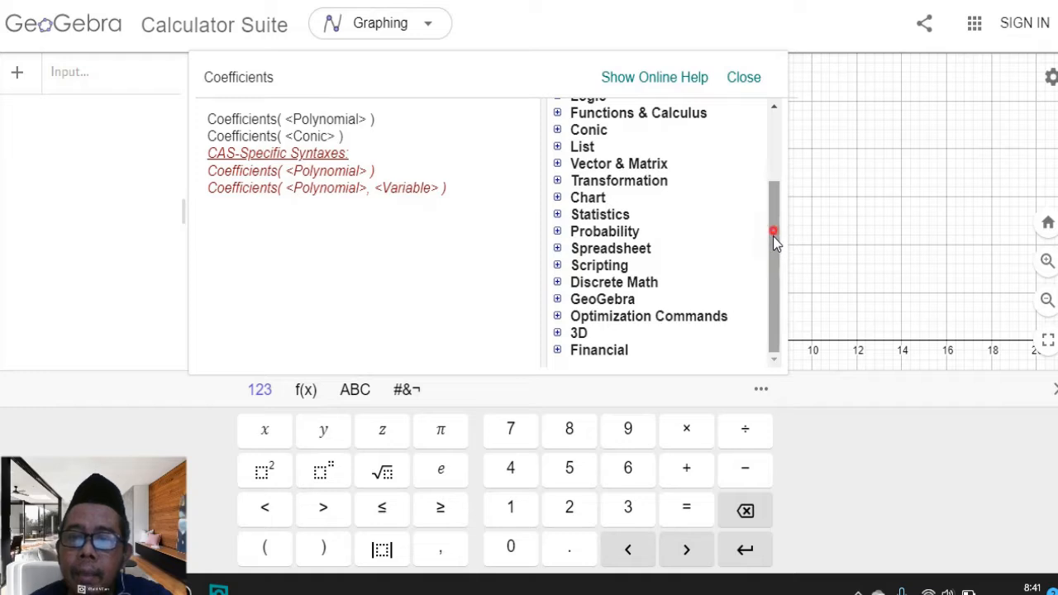
{"action": "left_click_drag", "start_coordinate": [773, 236], "coordinate": [766, 139]}
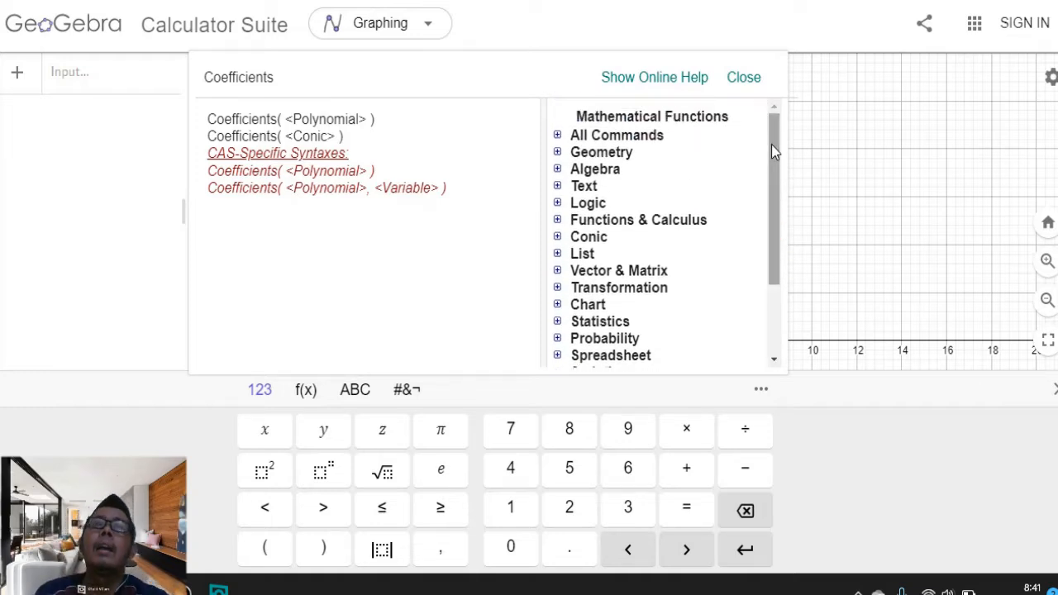
{"action": "left_click", "coordinate": [744, 78]}
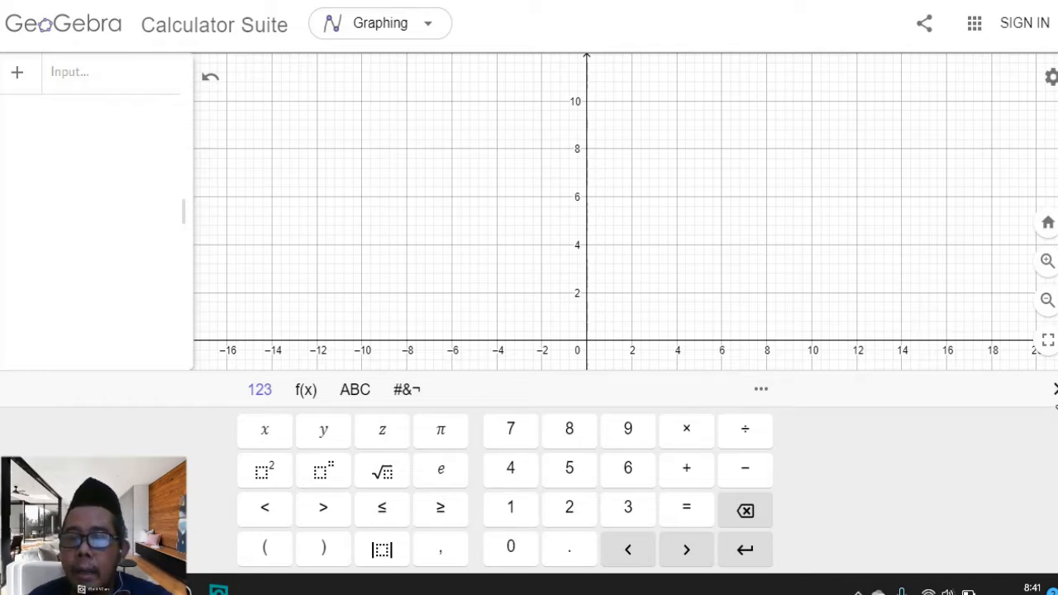
{"action": "left_click", "coordinate": [1054, 389]}
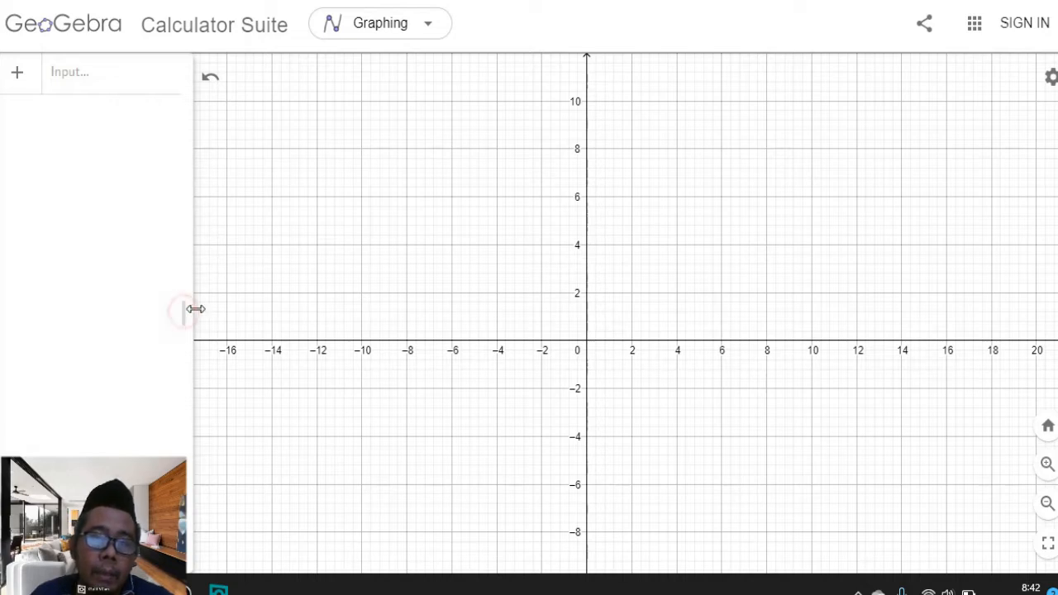
Graph the linear function 3x + 4 from the input bar
{"action": "left_click_drag", "start_coordinate": [194, 314], "coordinate": [202, 314]}
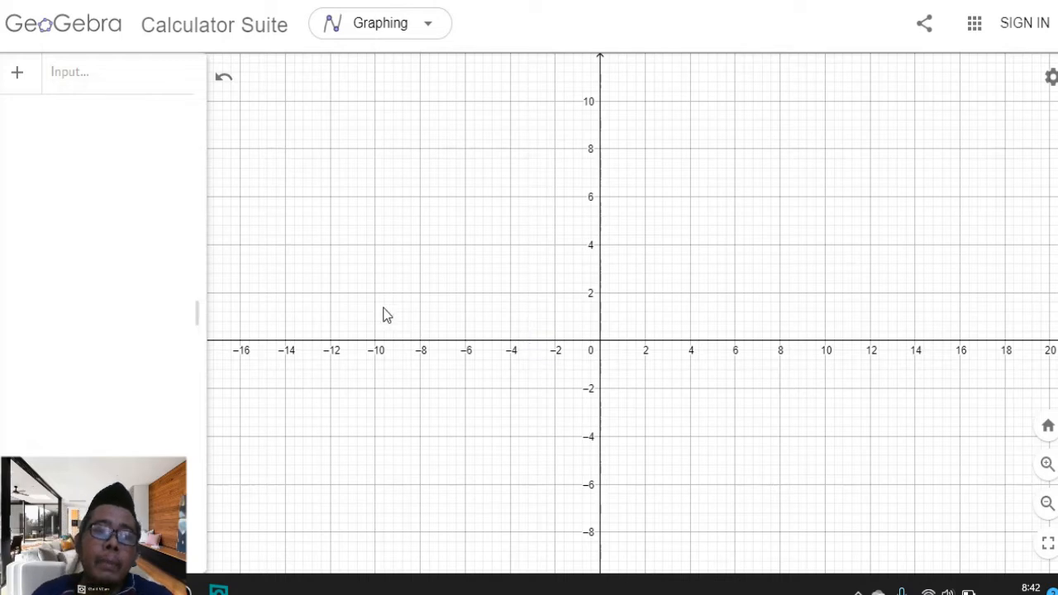
{"action": "left_click", "coordinate": [115, 89]}
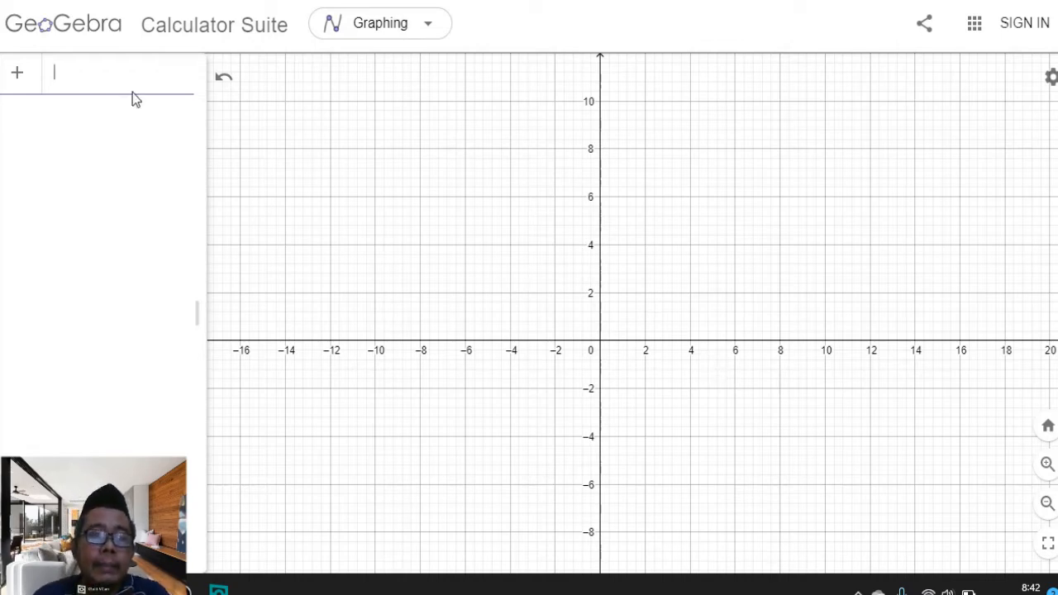
{"action": "type", "text": "3x"}
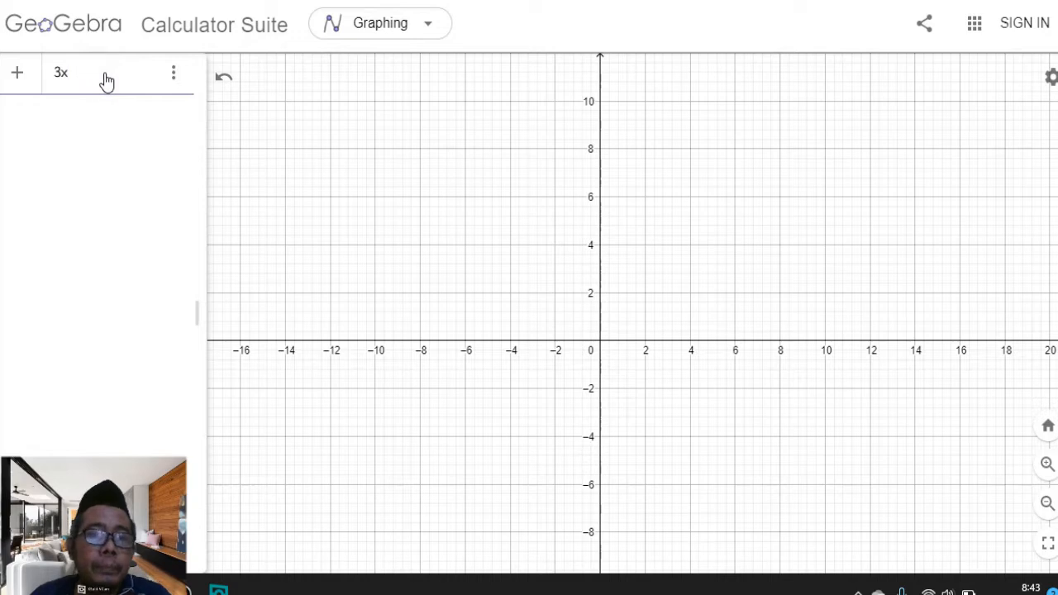
{"action": "type", "text": "+"}
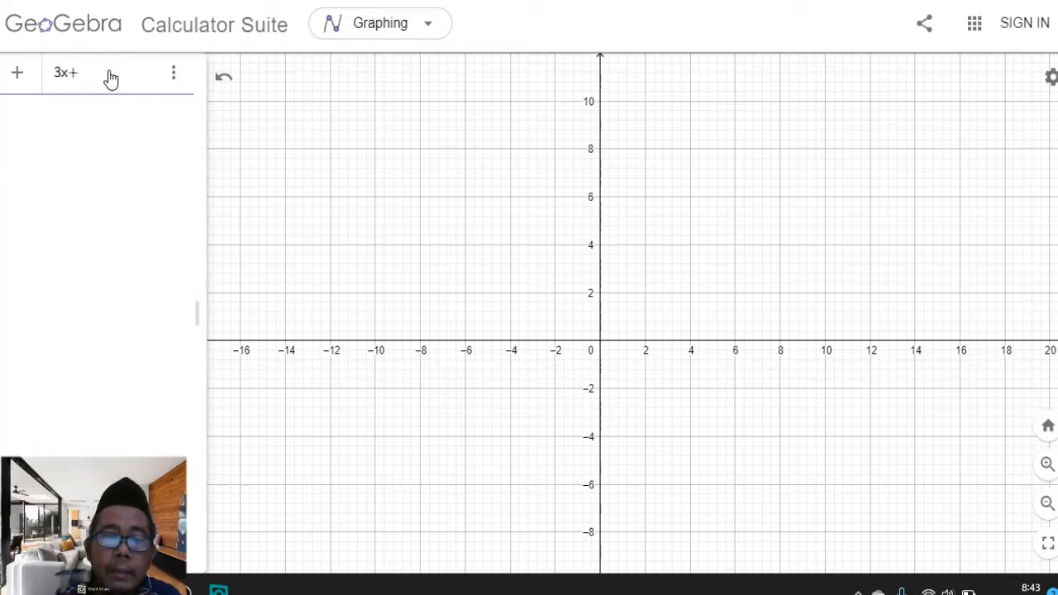
{"action": "type", "text": "="}
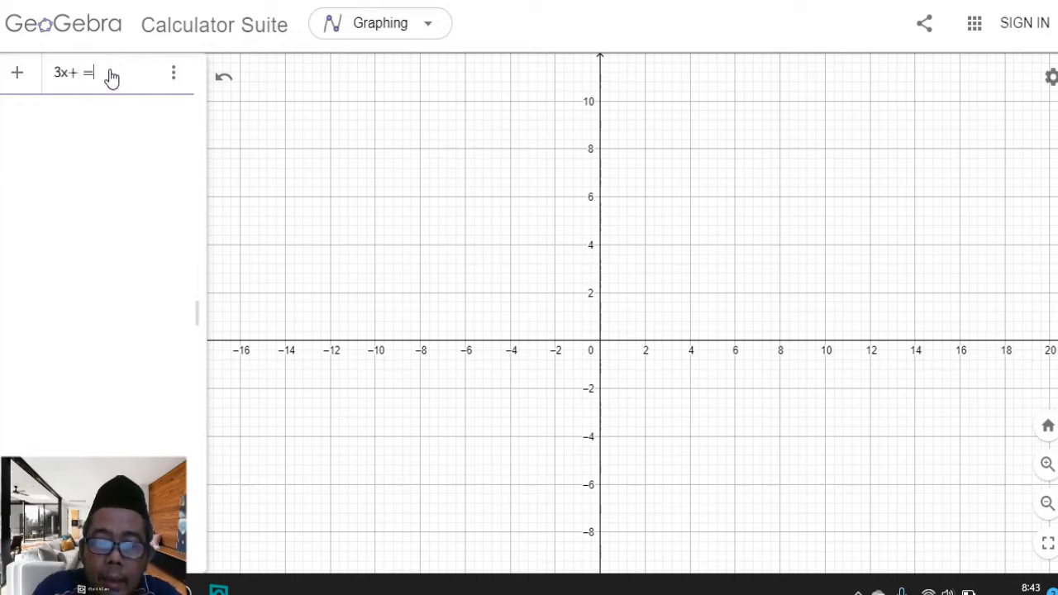
{"action": "key", "text": "BackSpace"}
{"action": "type", "text": "4"}
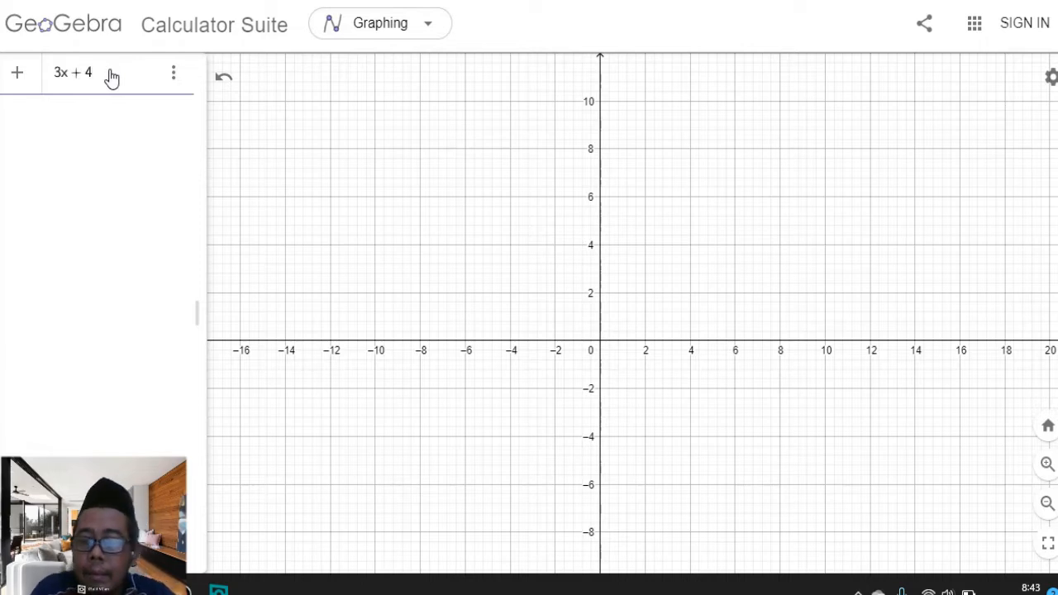
{"action": "left_click", "coordinate": [487, 311]}
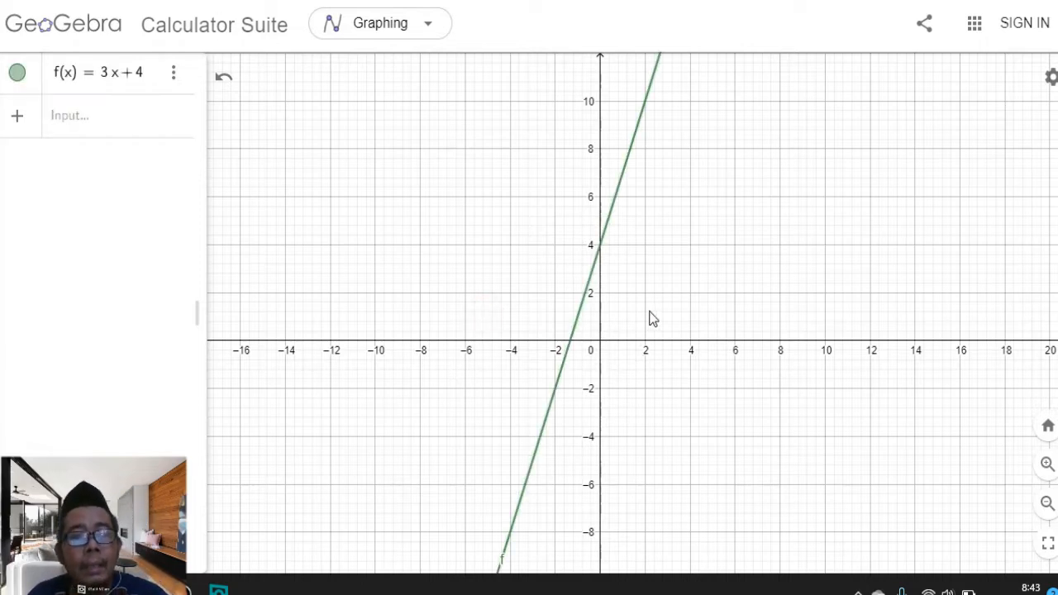
Zoom in and out on the graph to examine where the line crosses the axes
{"action": "scroll", "coordinate": [652, 320], "scroll_direction": "down", "scroll_amount": 1}
{"action": "scroll", "coordinate": [662, 335], "scroll_direction": "up", "scroll_amount": 4}
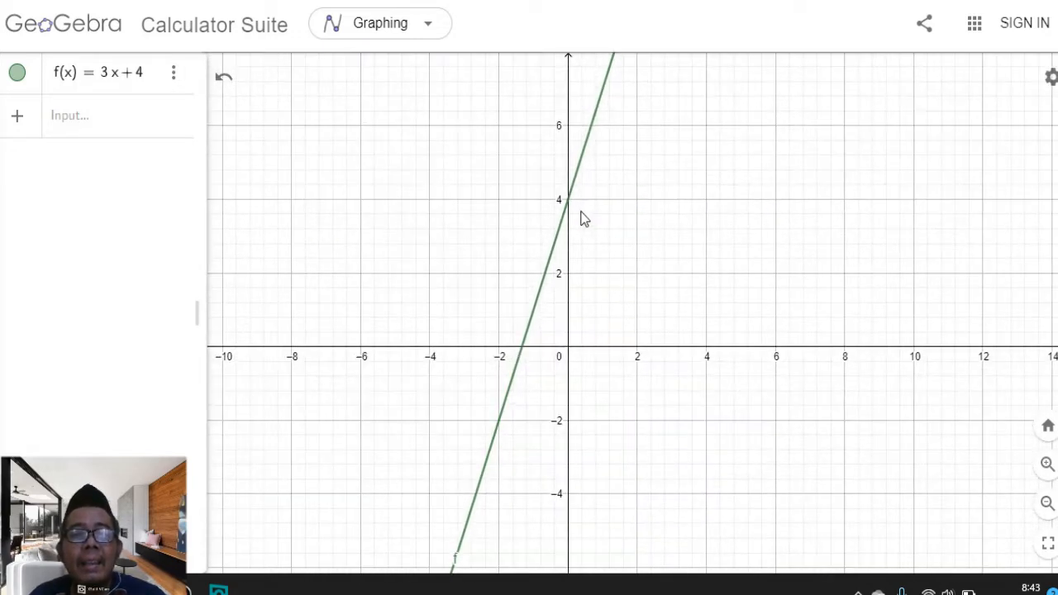
{"action": "scroll", "coordinate": [580, 225], "scroll_direction": "down", "scroll_amount": 3}
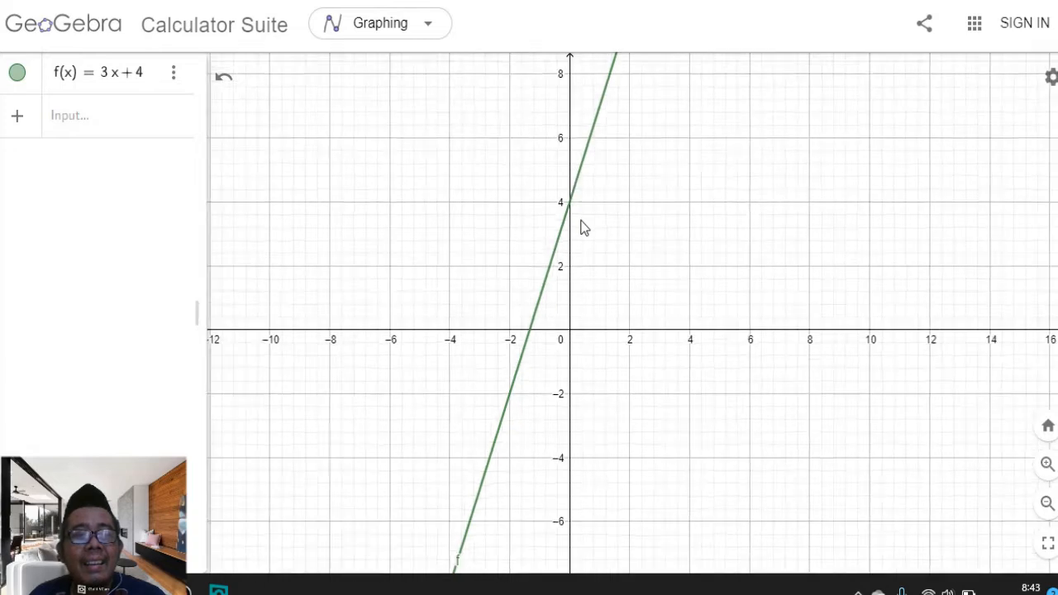
{"action": "scroll", "coordinate": [601, 308], "scroll_direction": "down", "scroll_amount": 2}
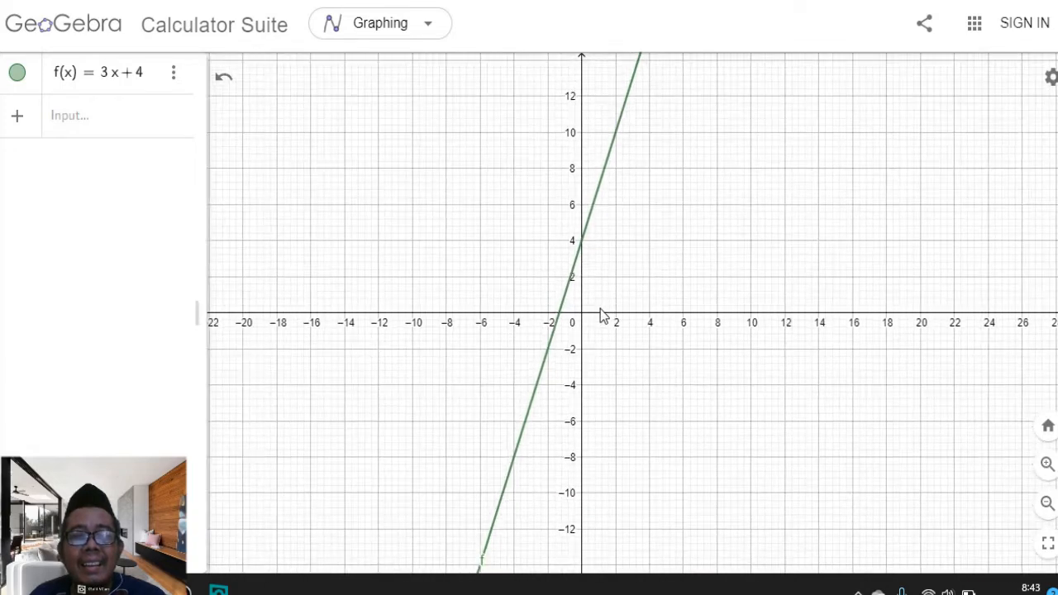
{"action": "scroll", "coordinate": [602, 310], "scroll_direction": "up", "scroll_amount": 3}
{"action": "scroll", "coordinate": [602, 314], "scroll_direction": "up", "scroll_amount": 1}
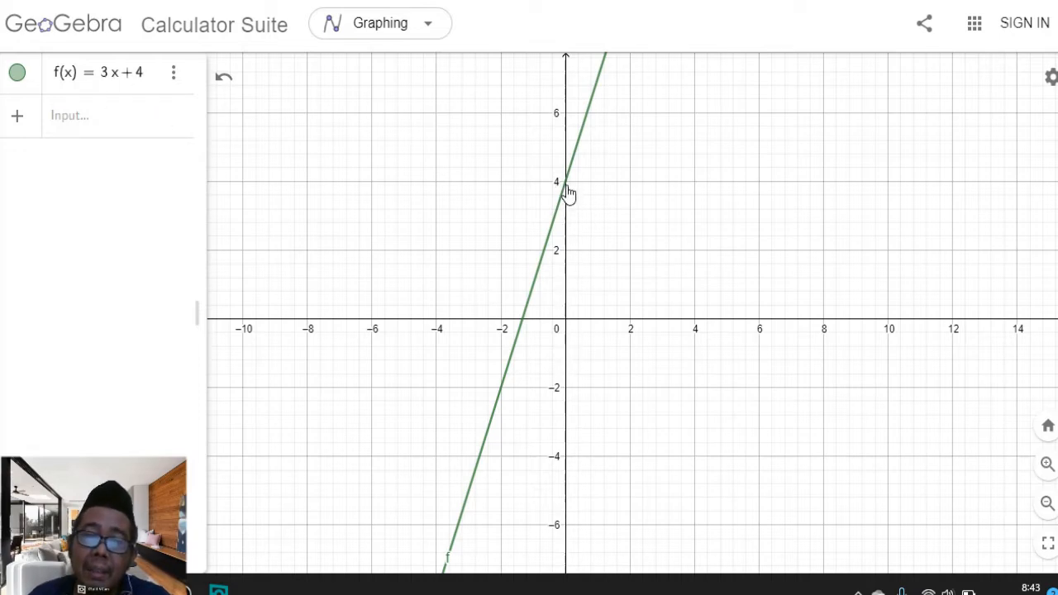
{"action": "scroll", "coordinate": [508, 274], "scroll_direction": "up", "scroll_amount": 5}
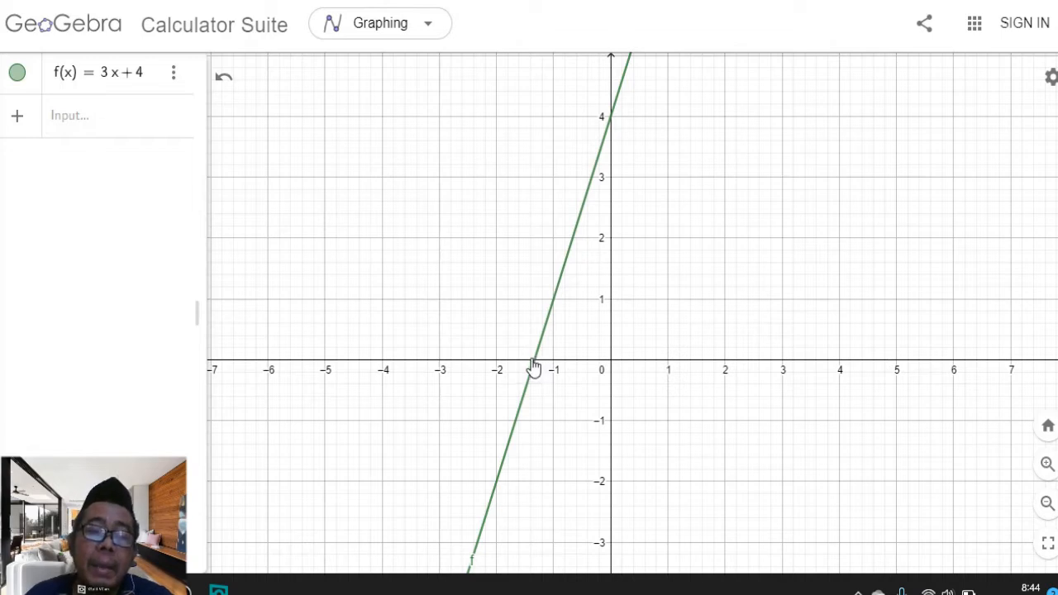
{"action": "scroll", "coordinate": [537, 366], "scroll_direction": "up", "scroll_amount": 1}
{"action": "scroll", "coordinate": [538, 366], "scroll_direction": "down", "scroll_amount": 3}
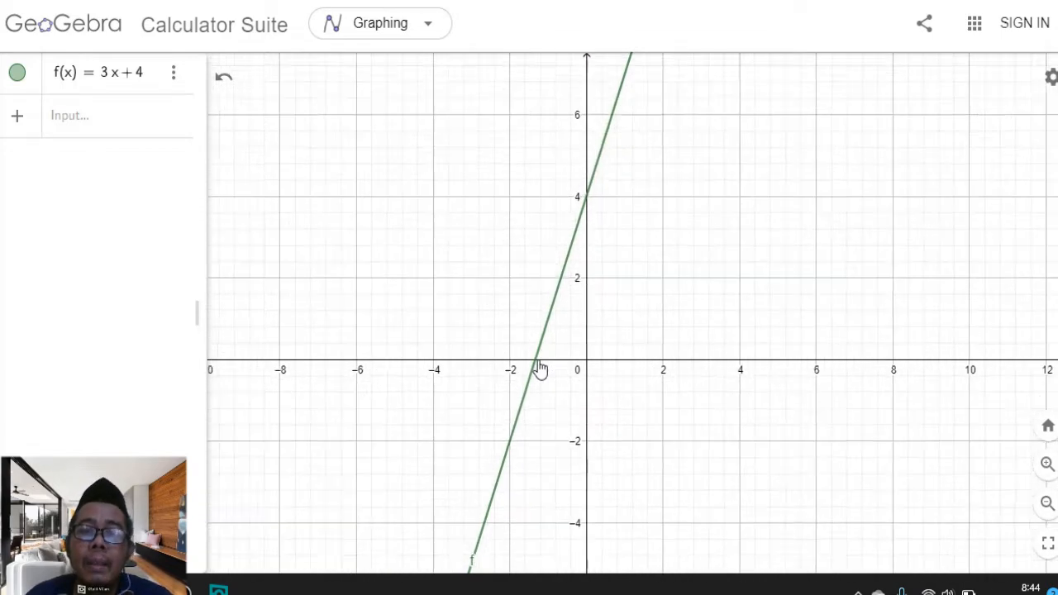
Graph the linear function −5x + 7 from the input bar
{"action": "left_click", "coordinate": [108, 128]}
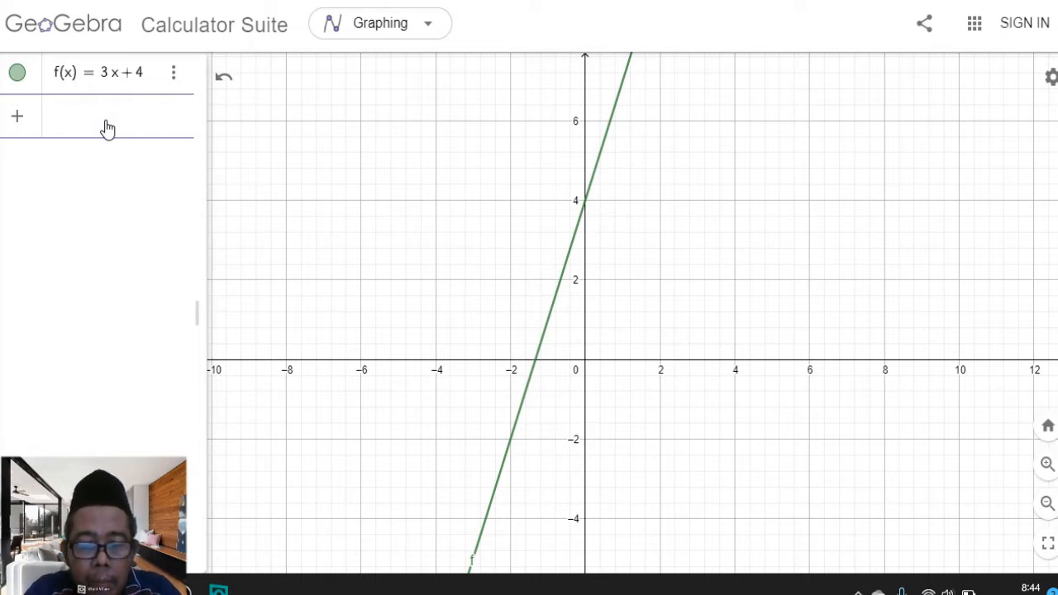
{"action": "type", "text": "-5x"}
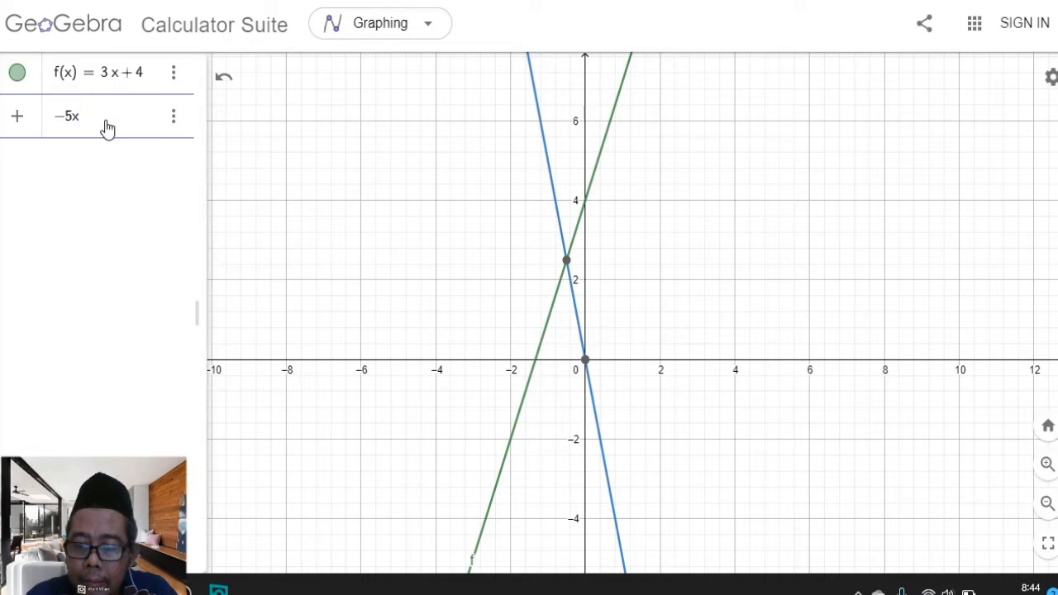
{"action": "type", "text": "+"}
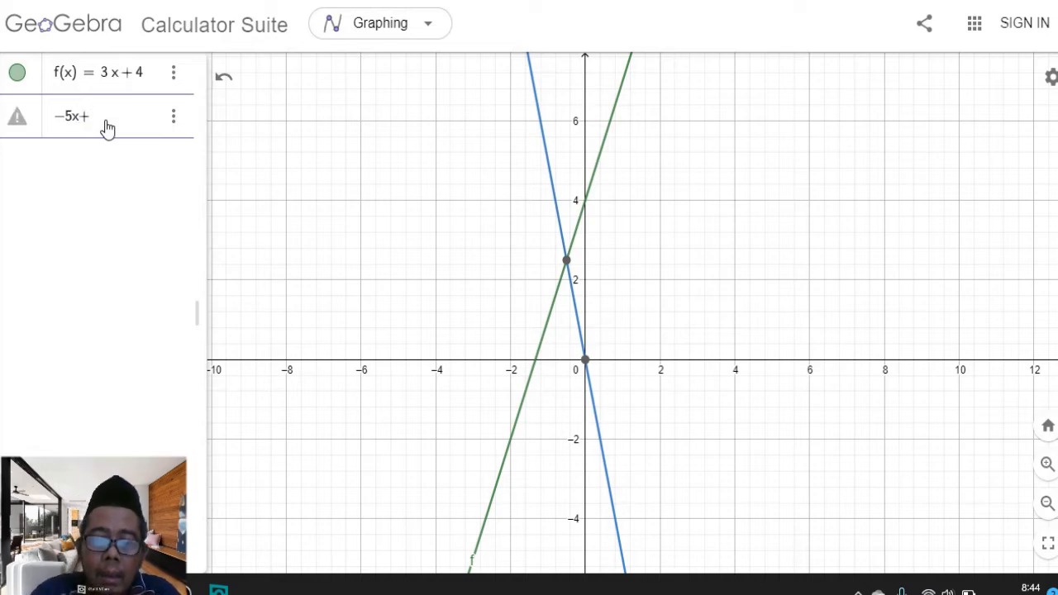
{"action": "key", "text": "BackSpace"}
{"action": "type", "text": "-7"}
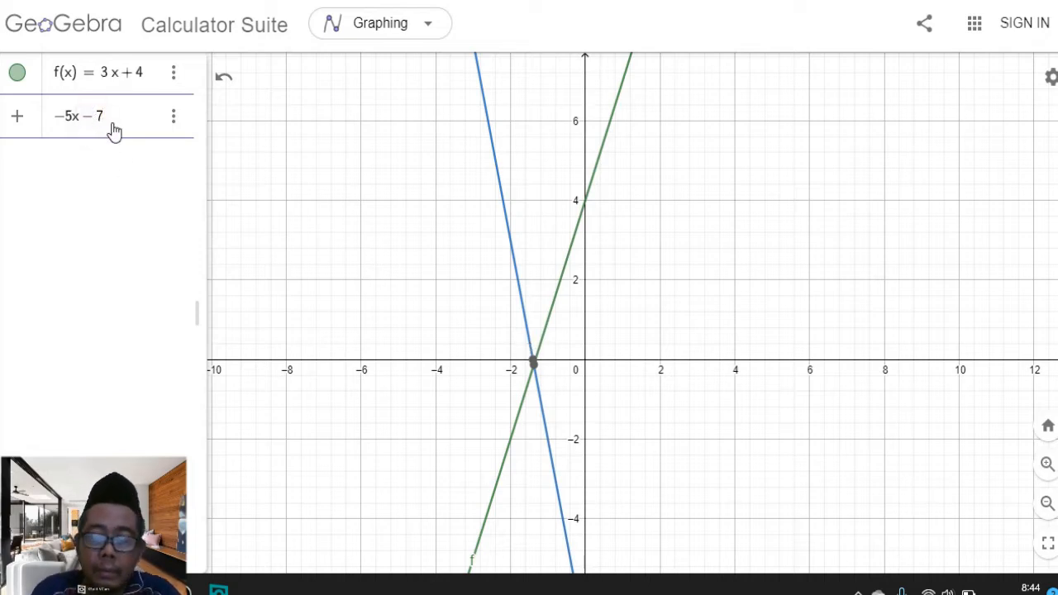
{"action": "key", "text": "BackSpace"}
{"action": "type", "text": "+"}
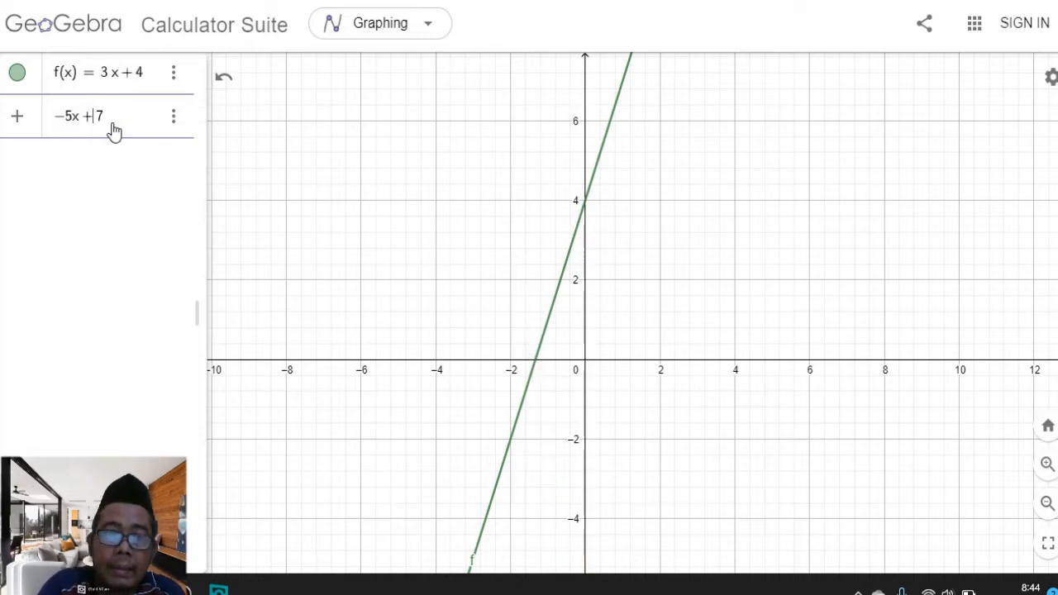
{"action": "key", "text": "Return"}
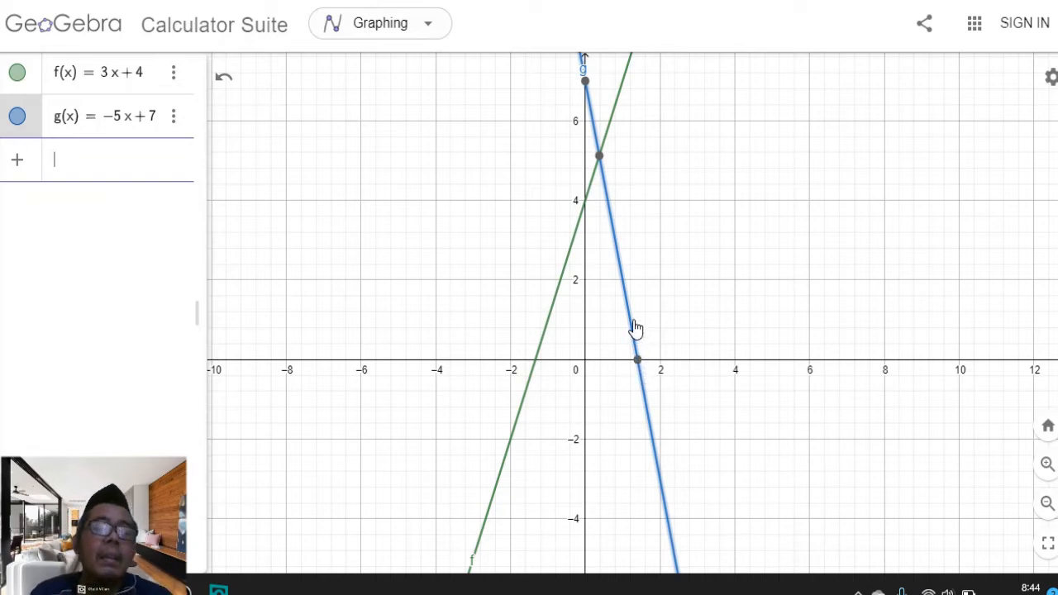
Hide the graphs of both linear functions f and g
{"action": "left_click", "coordinate": [599, 149]}
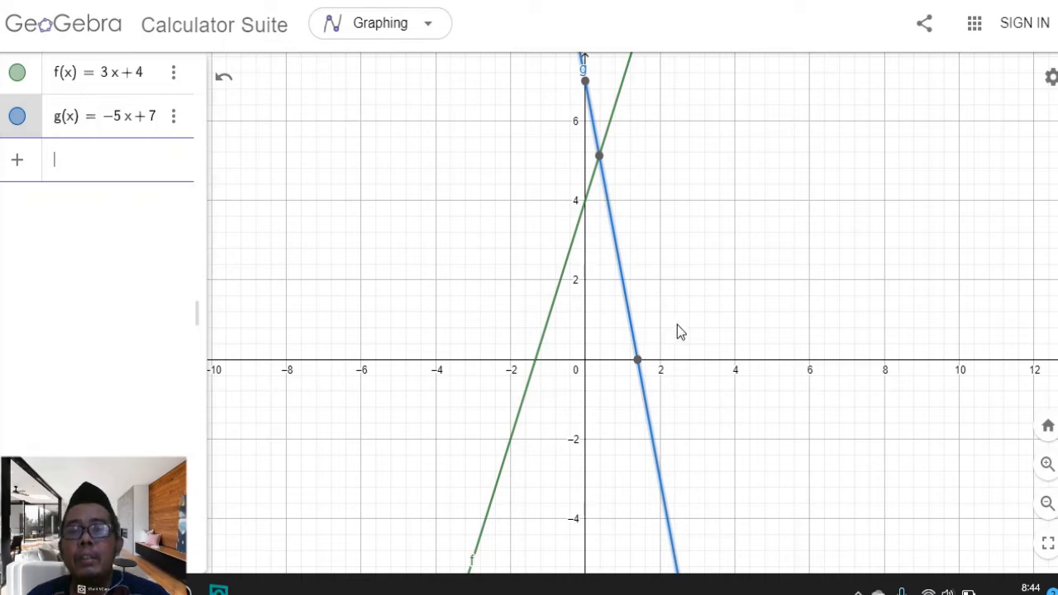
{"action": "scroll", "coordinate": [671, 320], "scroll_direction": "down", "scroll_amount": 1}
{"action": "scroll", "coordinate": [668, 318], "scroll_direction": "down", "scroll_amount": 5}
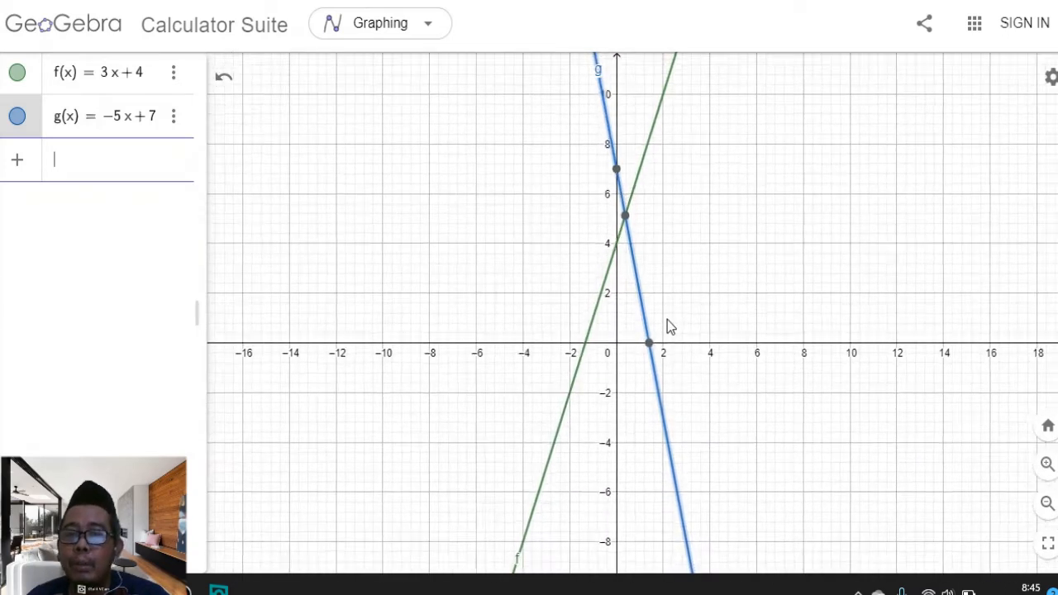
{"action": "scroll", "coordinate": [669, 326], "scroll_direction": "down", "scroll_amount": 2}
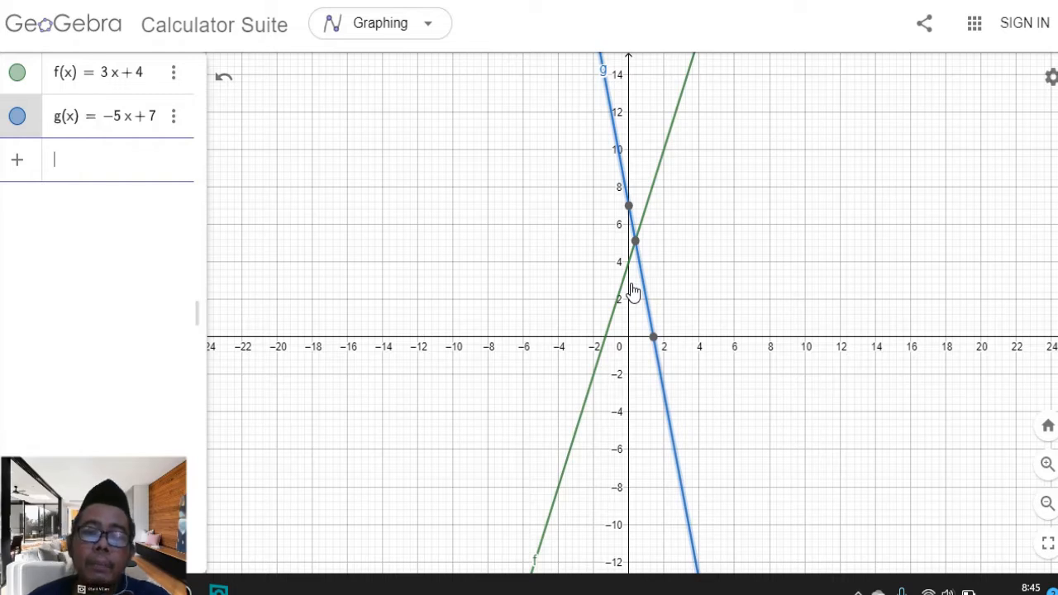
{"action": "left_click", "coordinate": [18, 117]}
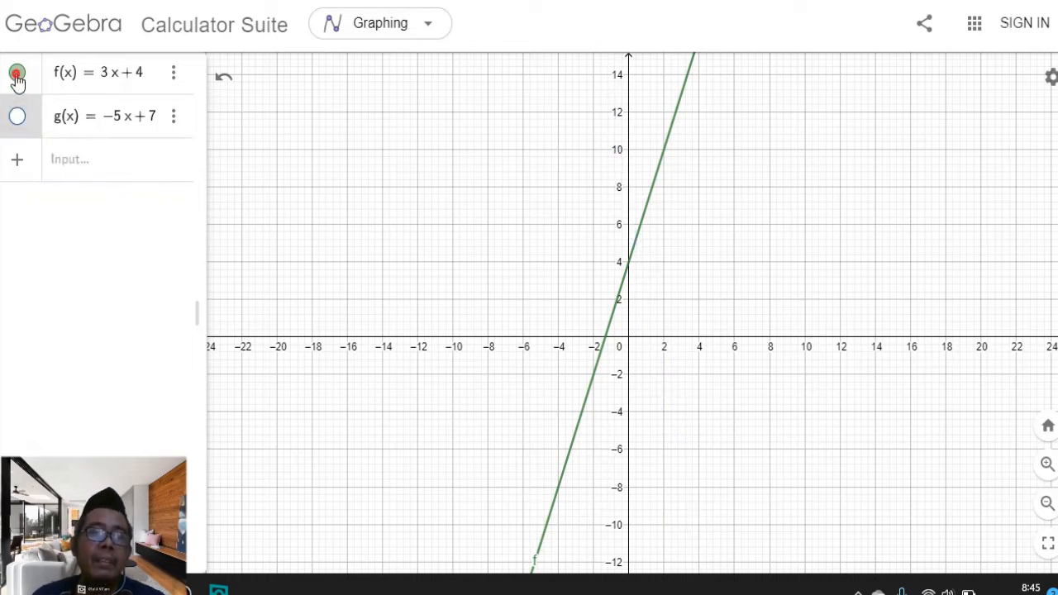
{"action": "left_click", "coordinate": [16, 73]}
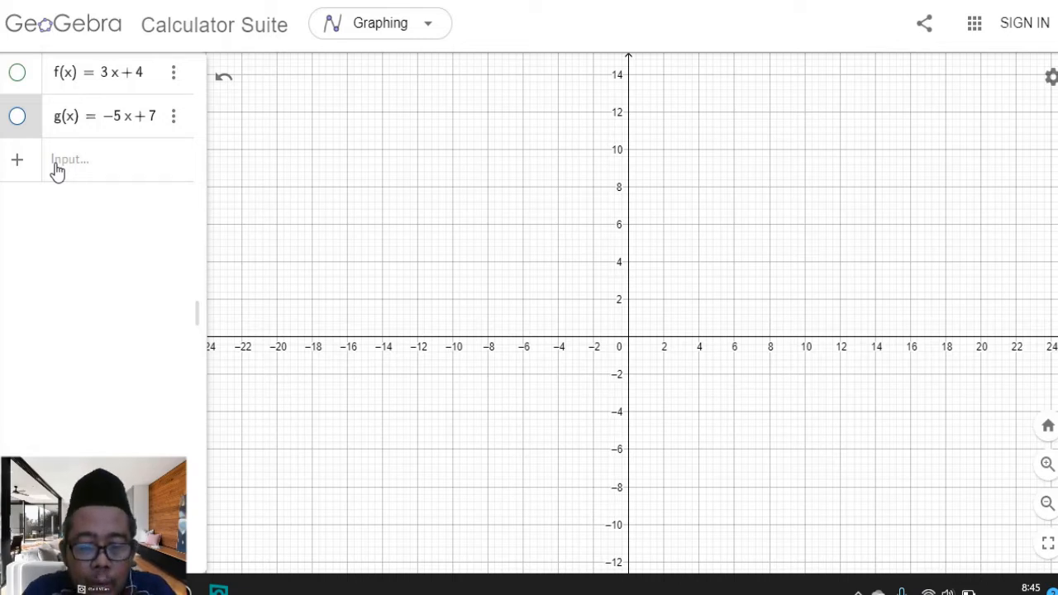
{"action": "type", "text": "x"}
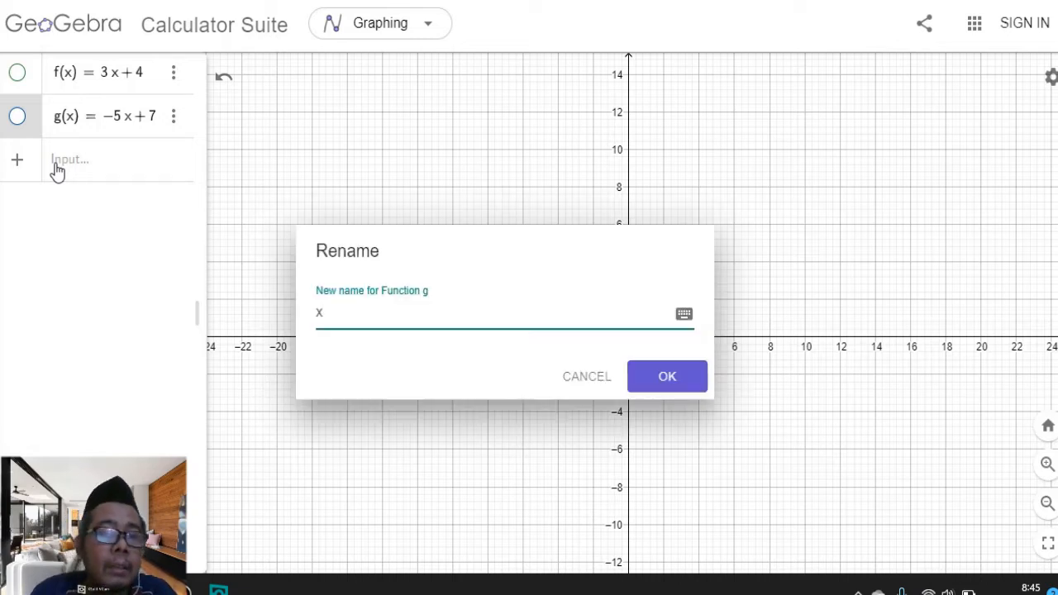
{"action": "left_click", "coordinate": [601, 376]}
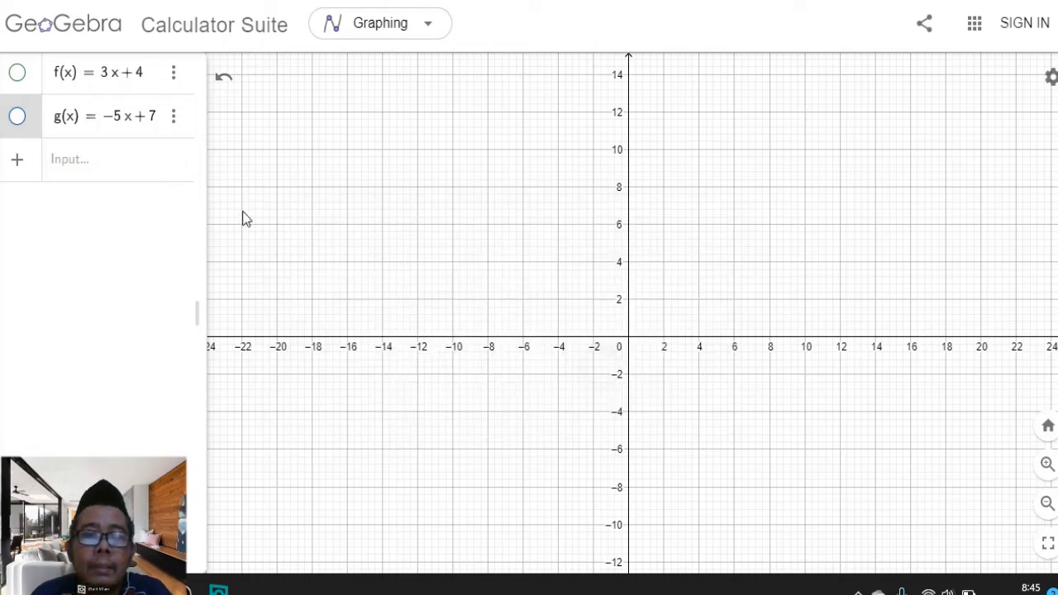
Graph the quadratic function 2x² + 4x − 6, using the on-screen keyboard for the square
{"action": "left_click", "coordinate": [89, 172]}
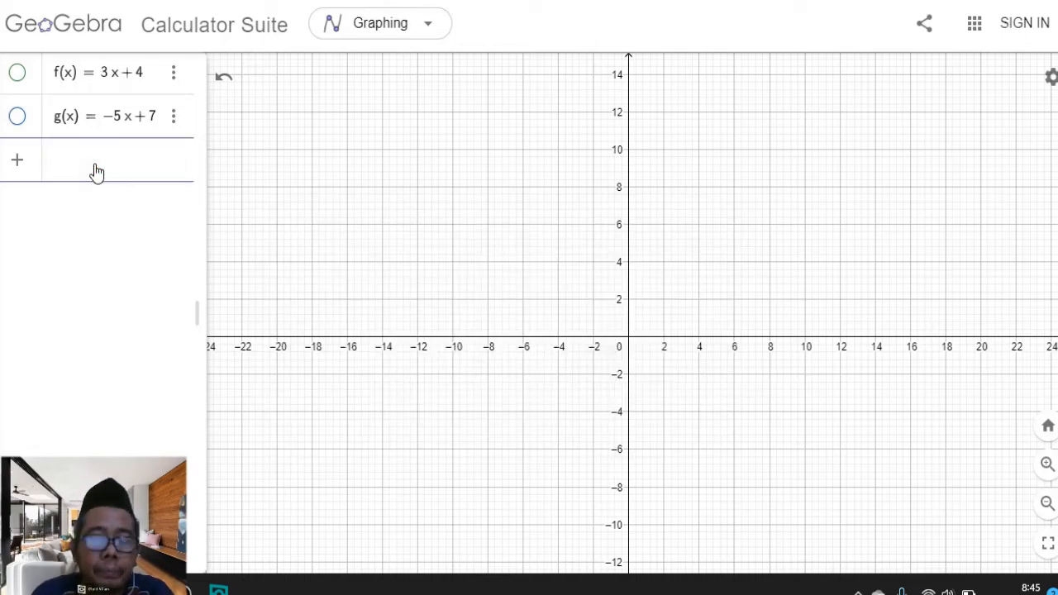
{"action": "type", "text": "2x"}
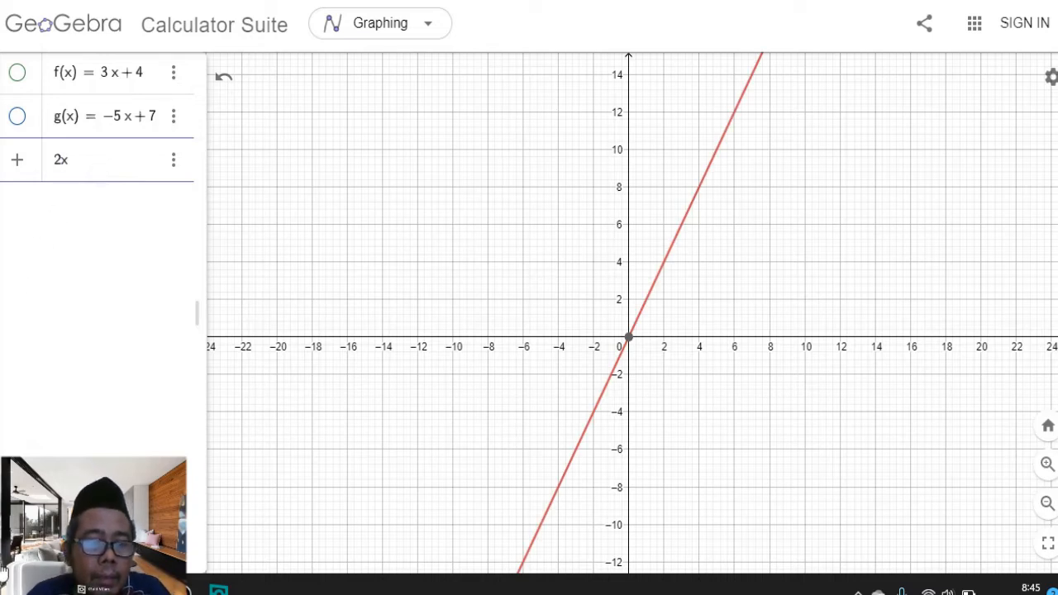
{"action": "left_click", "coordinate": [18, 550]}
{"action": "left_click", "coordinate": [262, 471]}
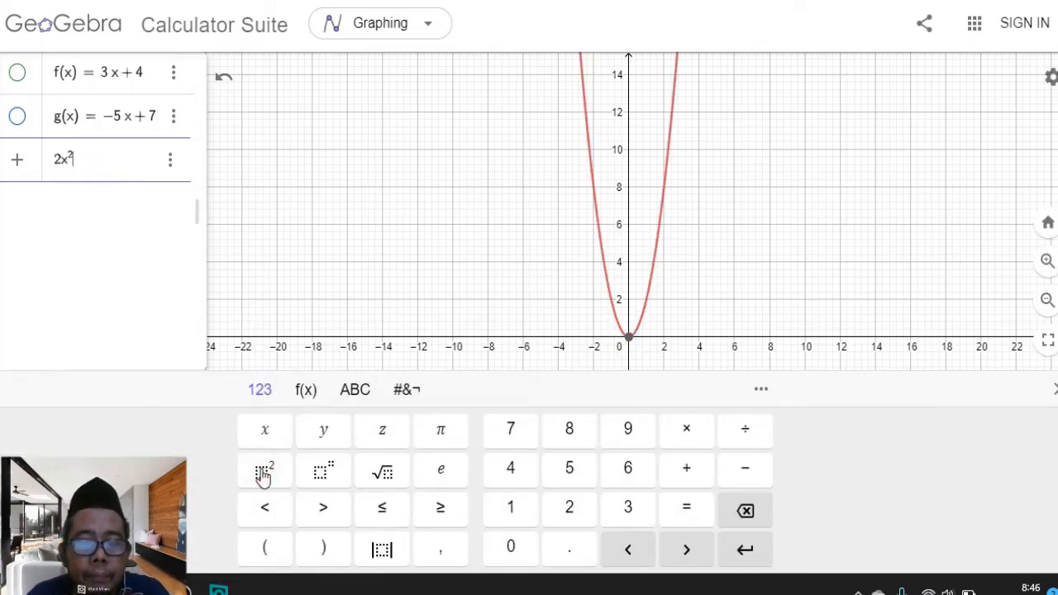
{"action": "type", "text": "+"}
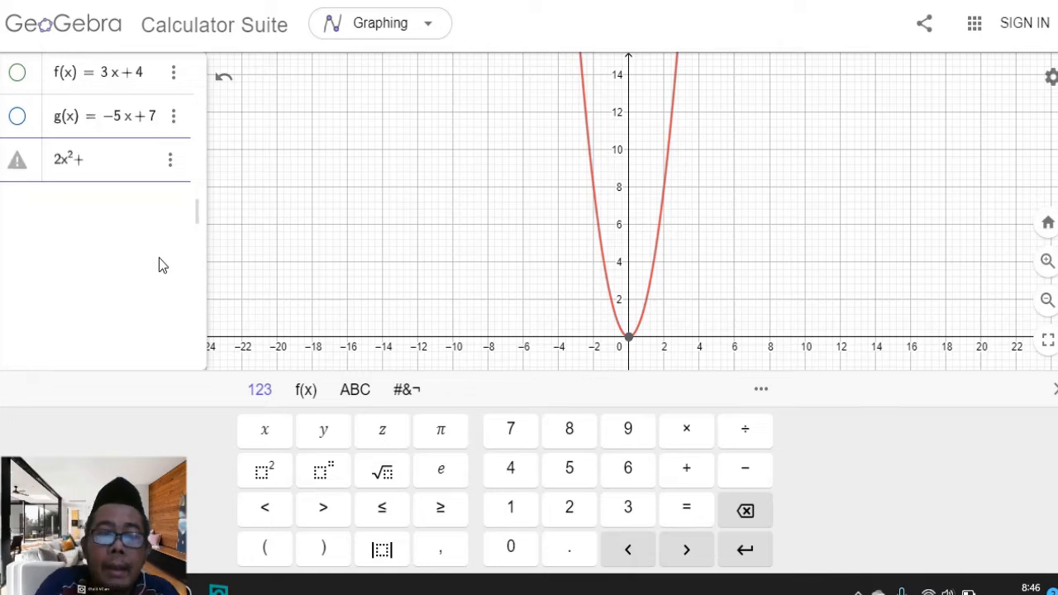
{"action": "type", "text": "4"}
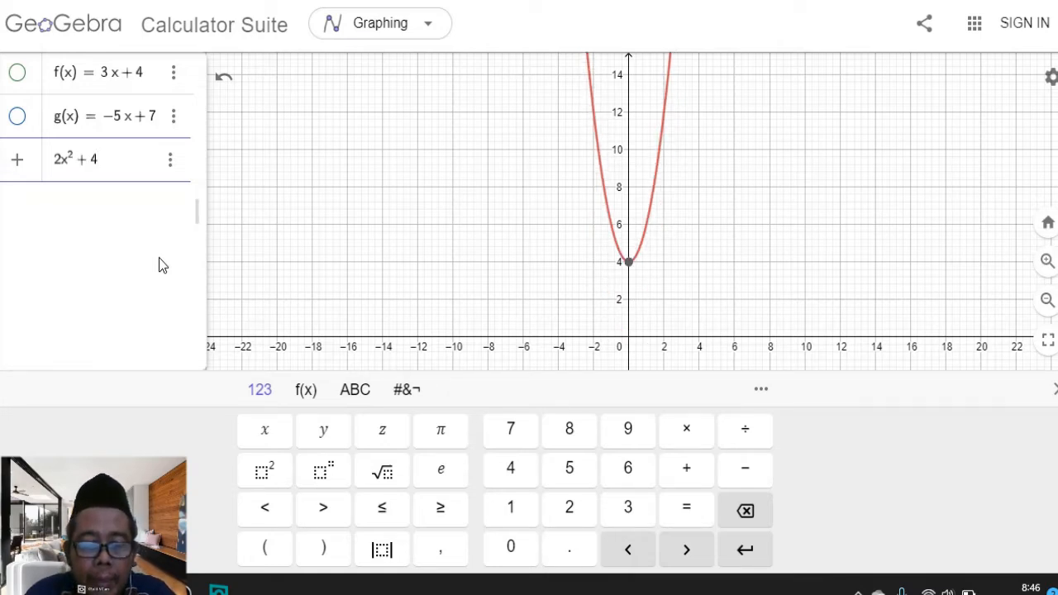
{"action": "type", "text": "x-6"}
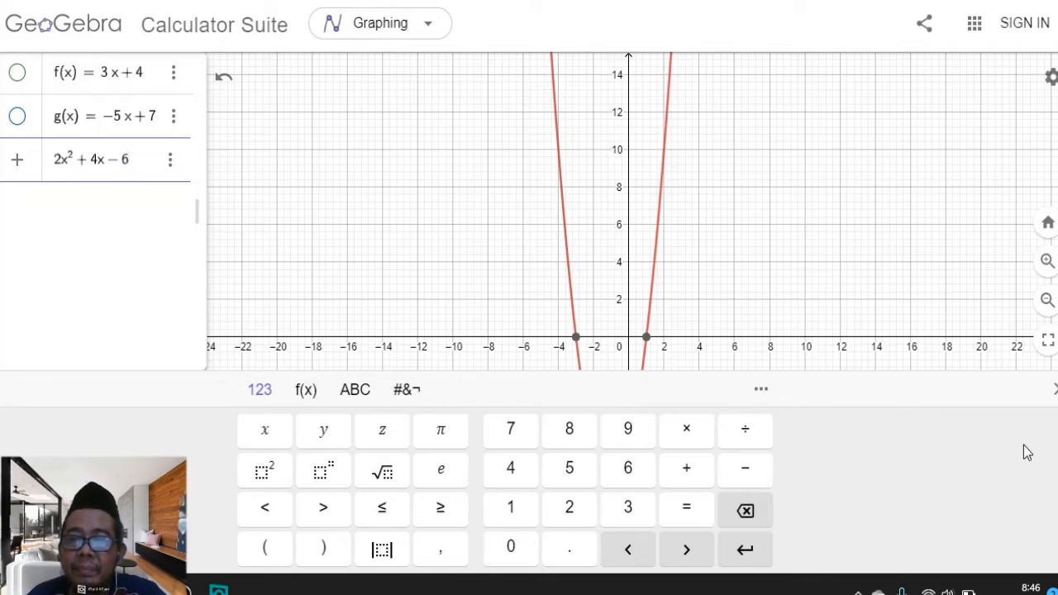
{"action": "left_click", "coordinate": [1055, 389]}
{"action": "scroll", "coordinate": [762, 254], "scroll_direction": "up", "scroll_amount": 2}
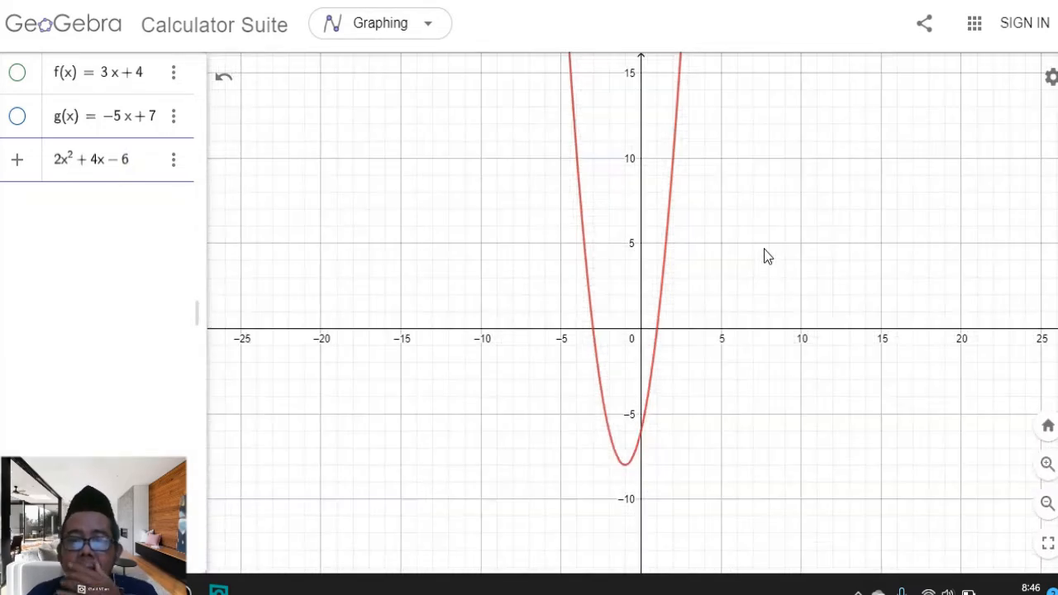
{"action": "scroll", "coordinate": [762, 253], "scroll_direction": "up", "scroll_amount": 3}
{"action": "scroll", "coordinate": [620, 405], "scroll_direction": "up", "scroll_amount": 2}
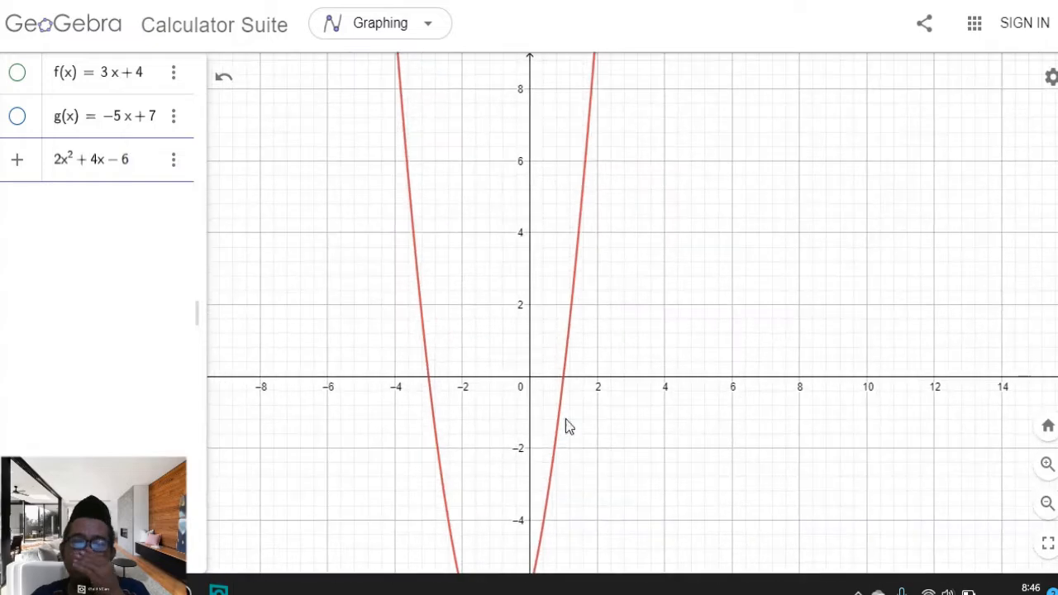
{"action": "scroll", "coordinate": [727, 401], "scroll_direction": "down", "scroll_amount": 4}
{"action": "scroll", "coordinate": [725, 387], "scroll_direction": "down", "scroll_amount": 1}
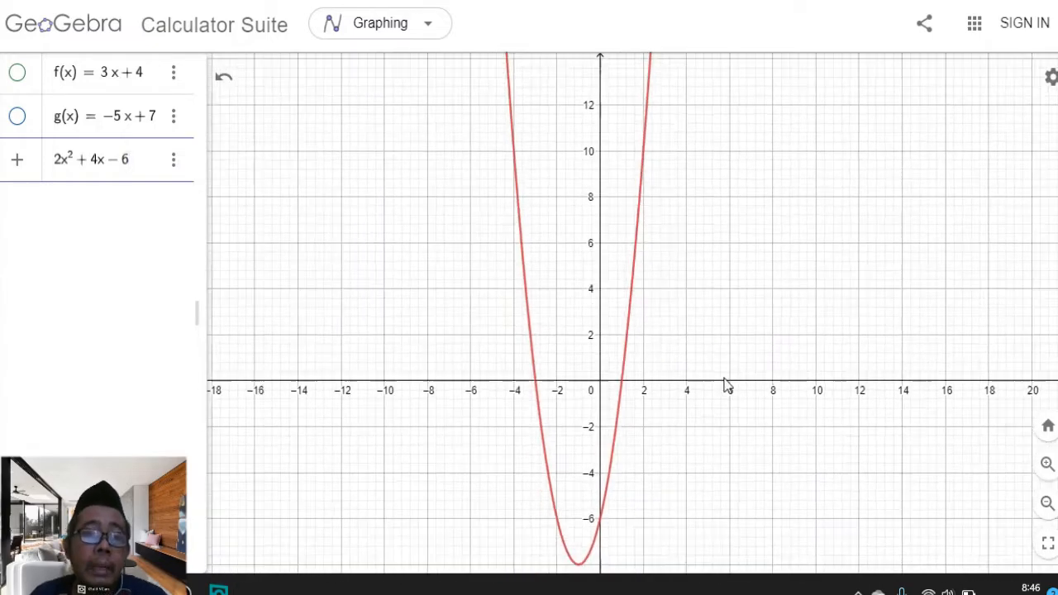
{"action": "scroll", "coordinate": [732, 359], "scroll_direction": "down", "scroll_amount": 3}
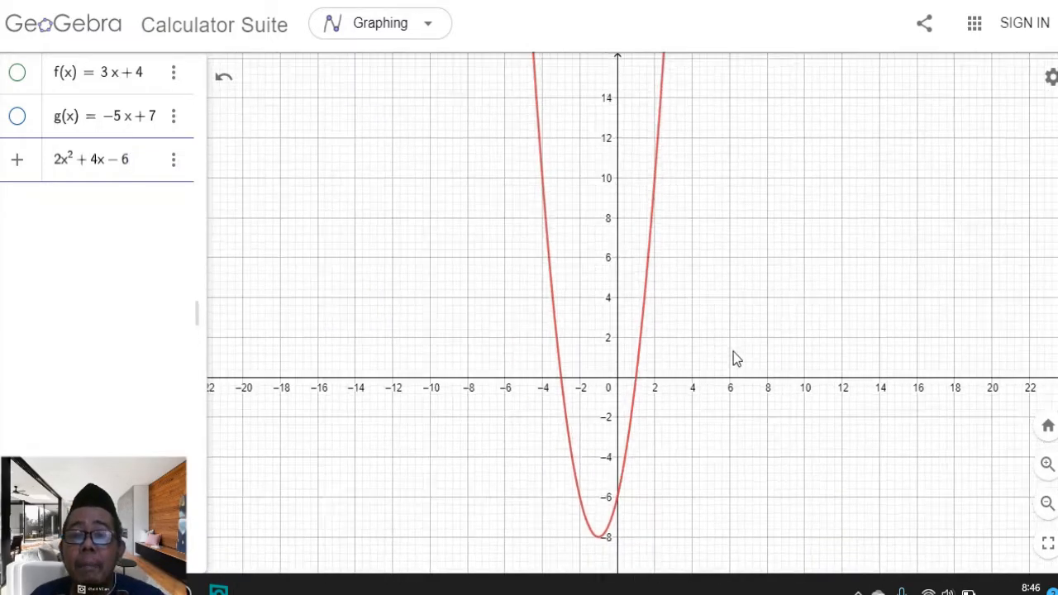
{"action": "scroll", "coordinate": [691, 386], "scroll_direction": "down", "scroll_amount": 5}
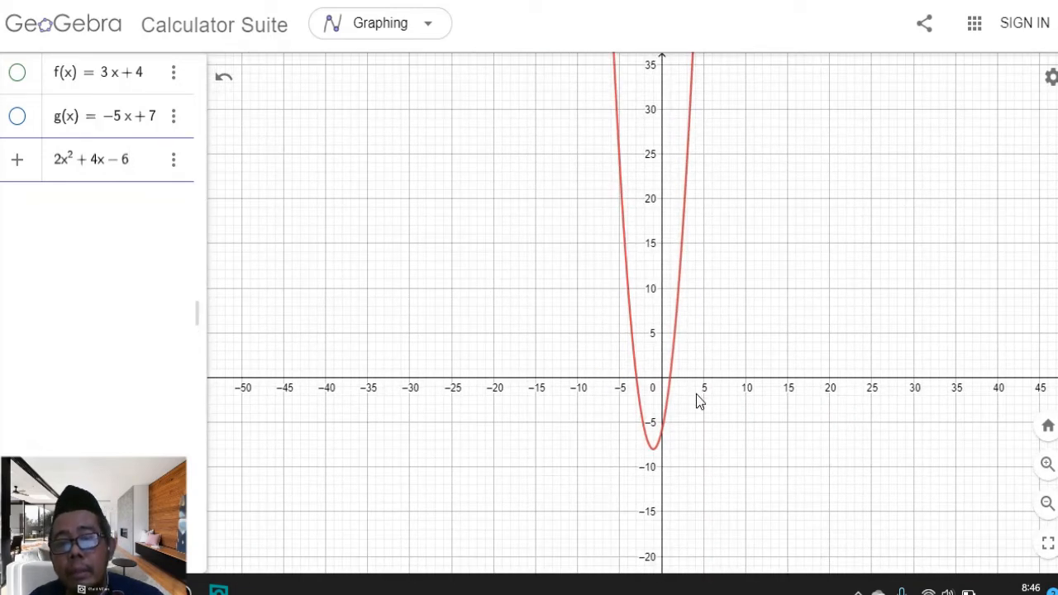
{"action": "key", "text": "Return"}
Graph the quadratic function −5x² + 3x − 8 from the input bar
{"action": "left_click_drag", "start_coordinate": [706, 405], "coordinate": [684, 405]}
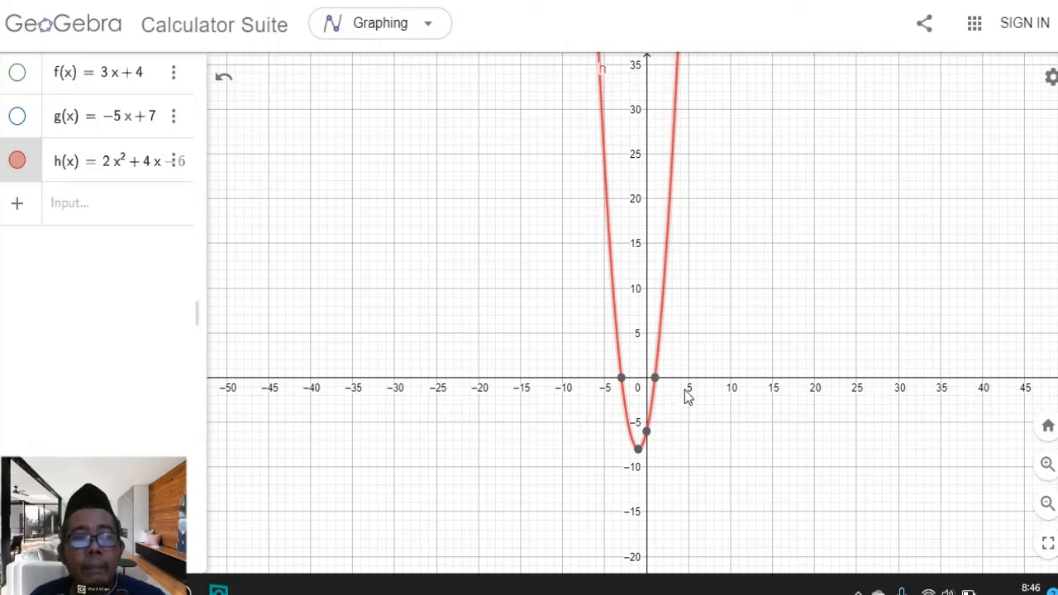
{"action": "left_click", "coordinate": [74, 212]}
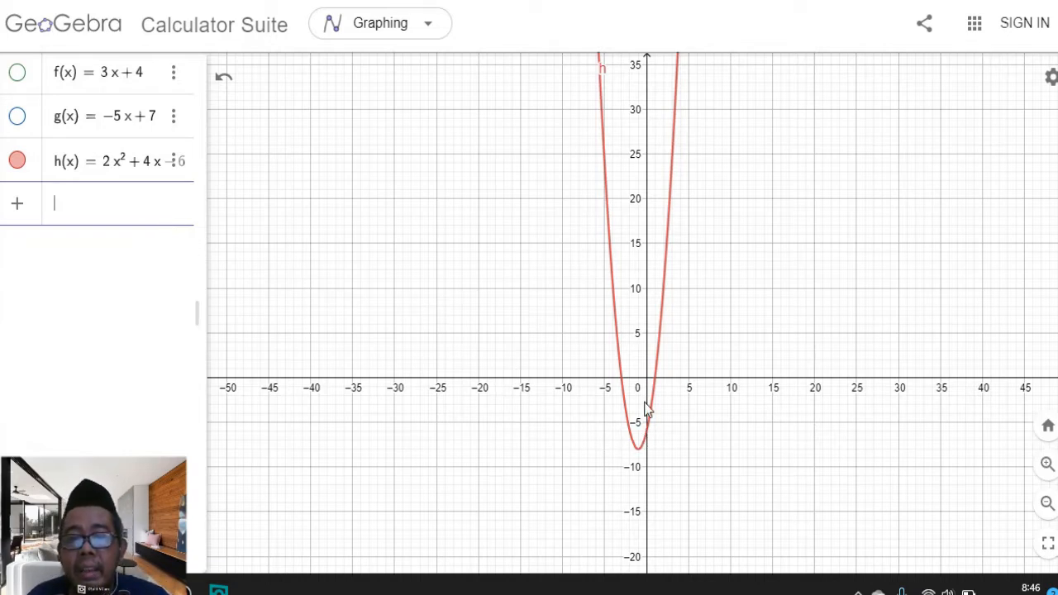
{"action": "scroll", "coordinate": [648, 409], "scroll_direction": "up", "scroll_amount": 5}
{"action": "scroll", "coordinate": [648, 409], "scroll_direction": "up", "scroll_amount": 1}
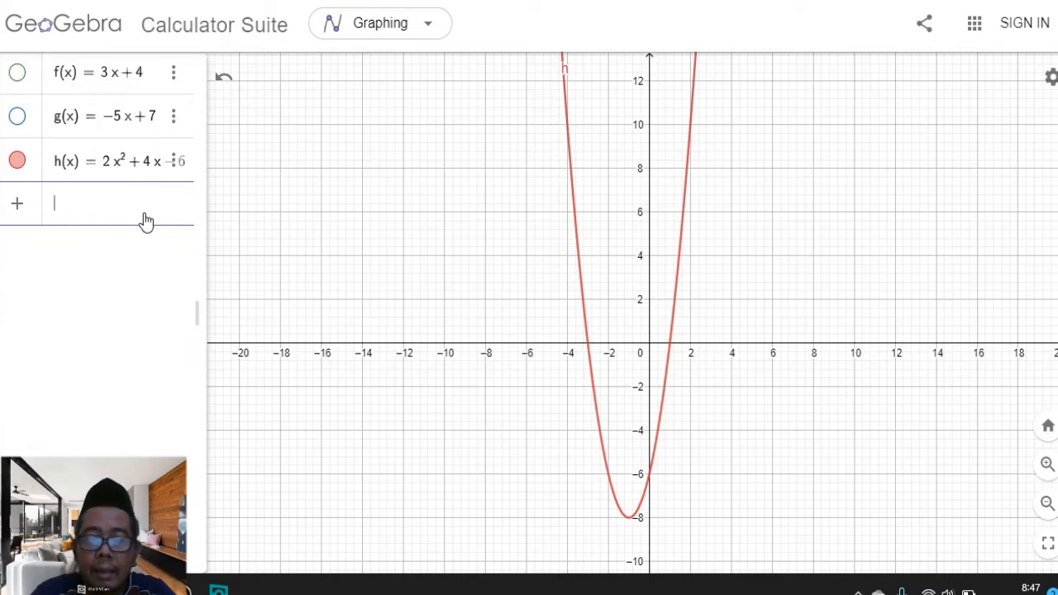
{"action": "type", "text": "-5"}
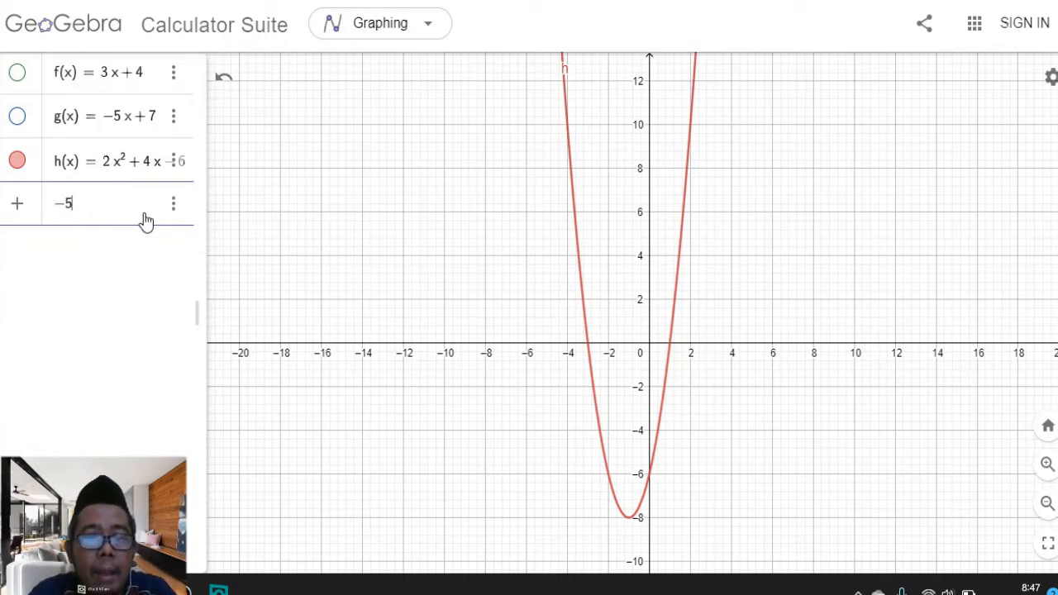
{"action": "type", "text": "x"}
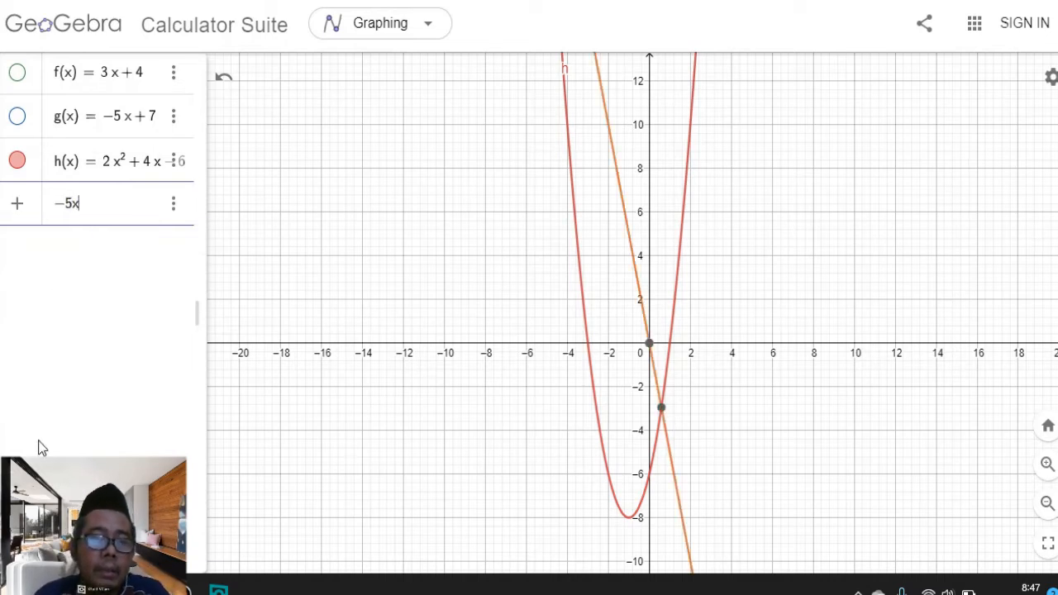
{"action": "left_click", "coordinate": [3, 570]}
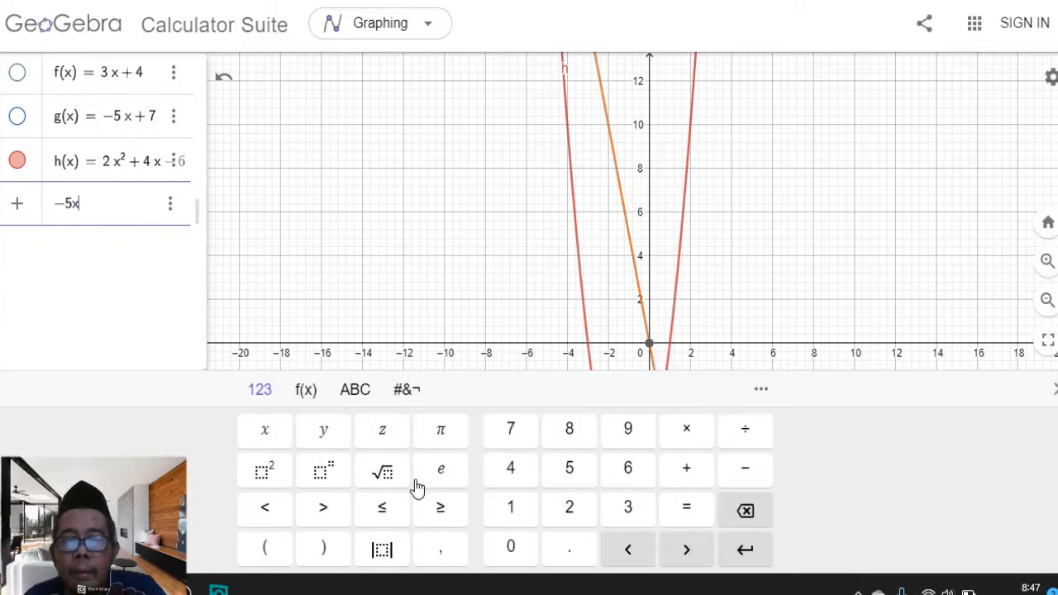
{"action": "left_click", "coordinate": [266, 471]}
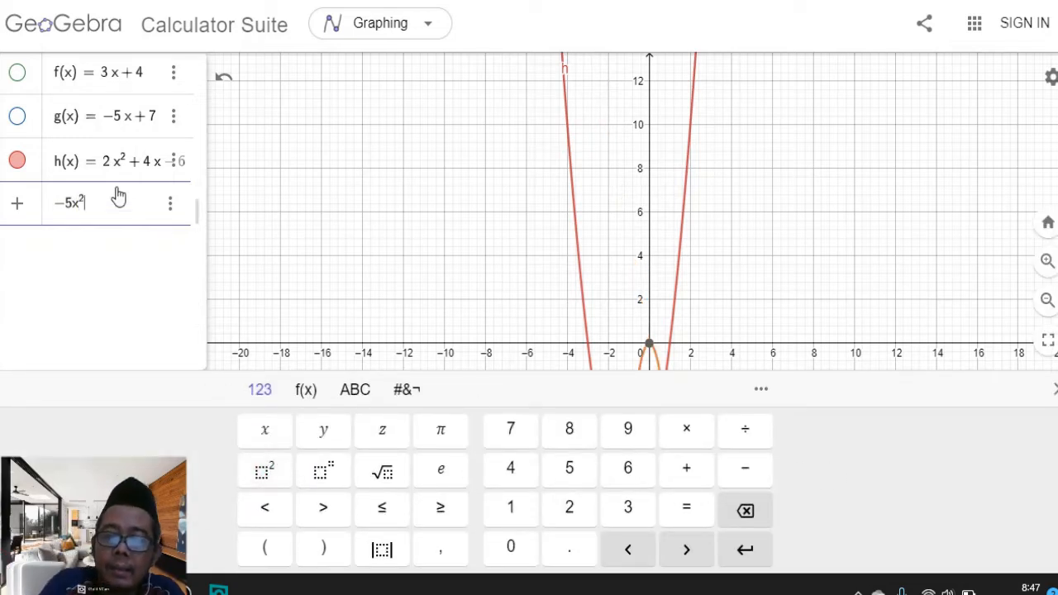
{"action": "type", "text": "+"}
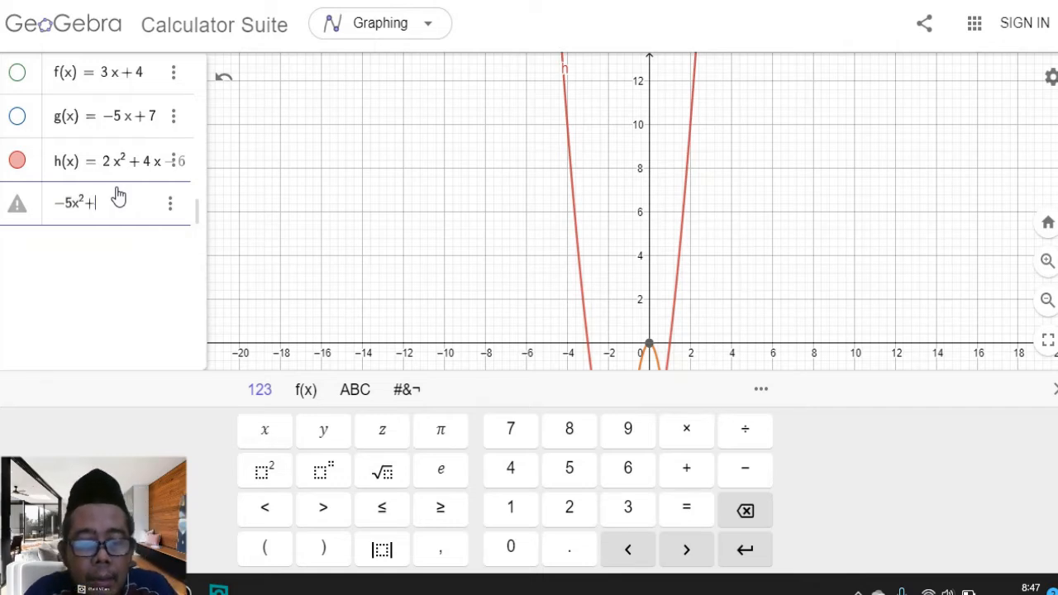
{"action": "type", "text": "3x"}
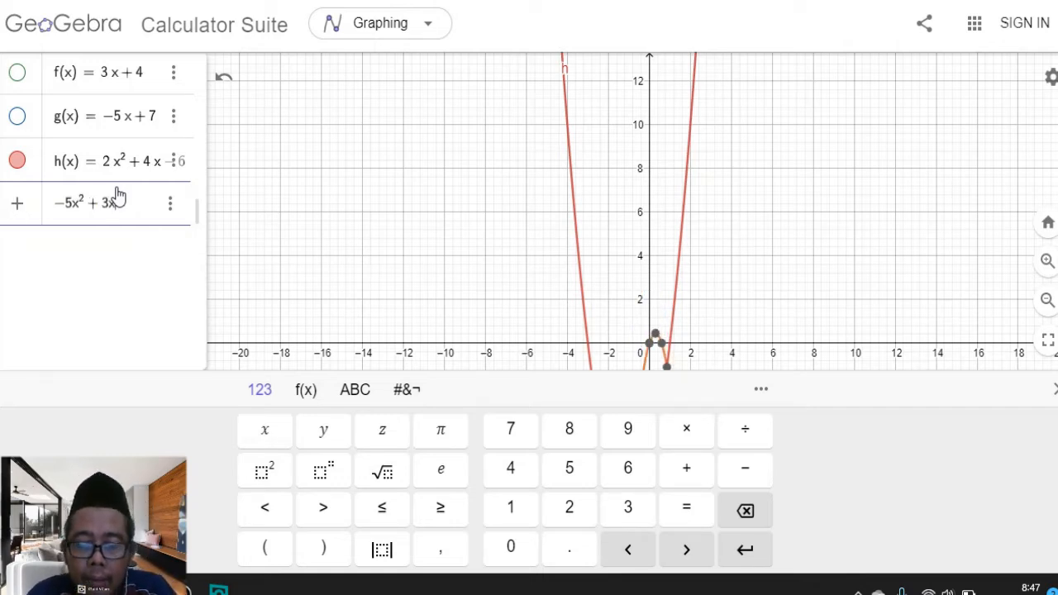
{"action": "type", "text": "-8"}
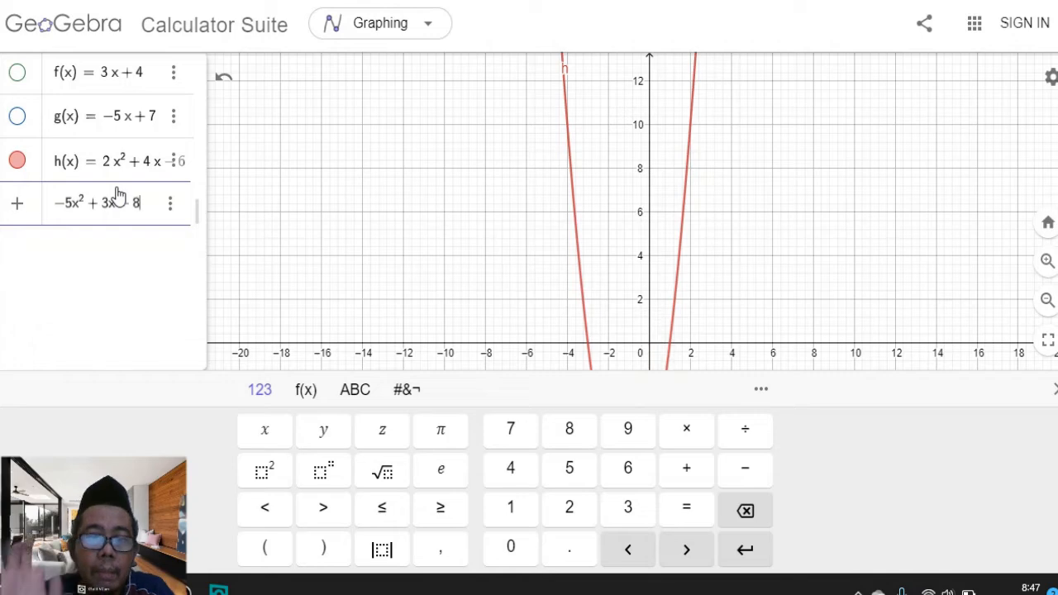
{"action": "key", "text": "Return"}
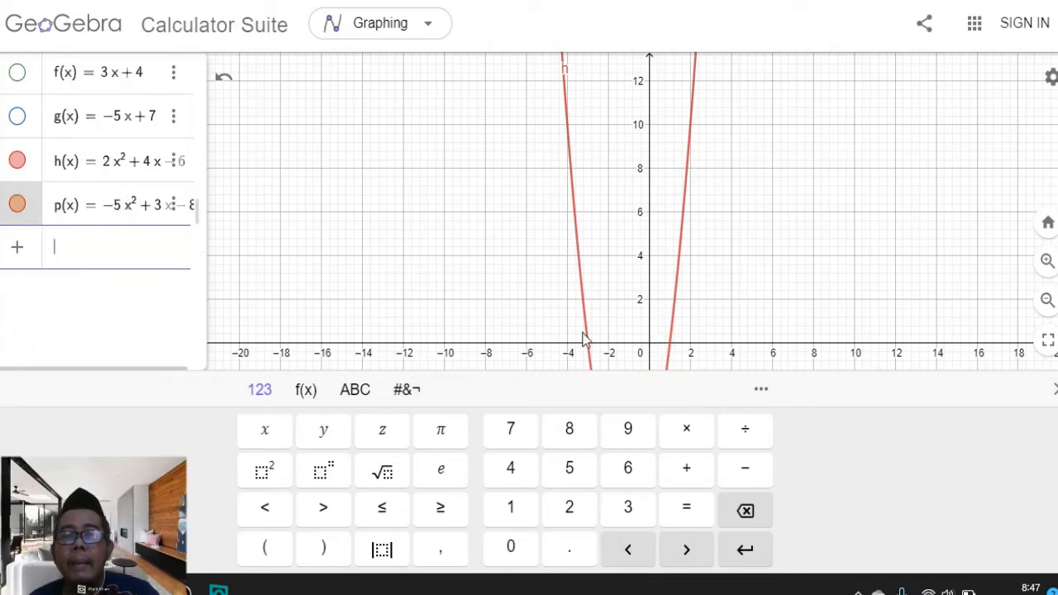
Examine the parabolas of h and p on the graph, widening the algebra panel to read their full equations
{"action": "left_click", "coordinate": [493, 243]}
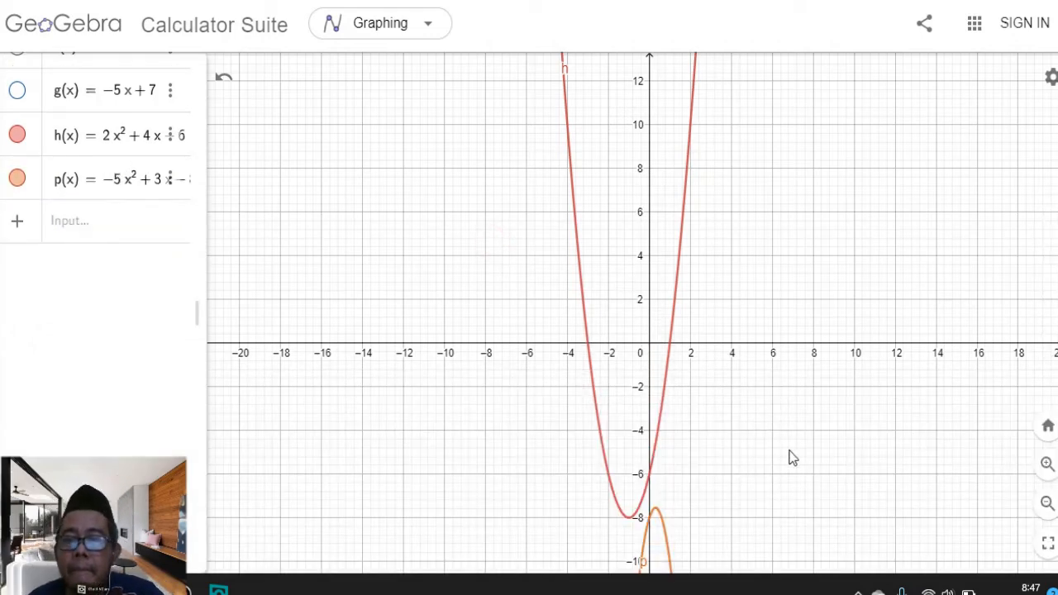
{"action": "scroll", "coordinate": [789, 451], "scroll_direction": "down", "scroll_amount": 3}
{"action": "scroll", "coordinate": [768, 479], "scroll_direction": "down", "scroll_amount": 2}
{"action": "left_click_drag", "start_coordinate": [770, 501], "coordinate": [727, 317]}
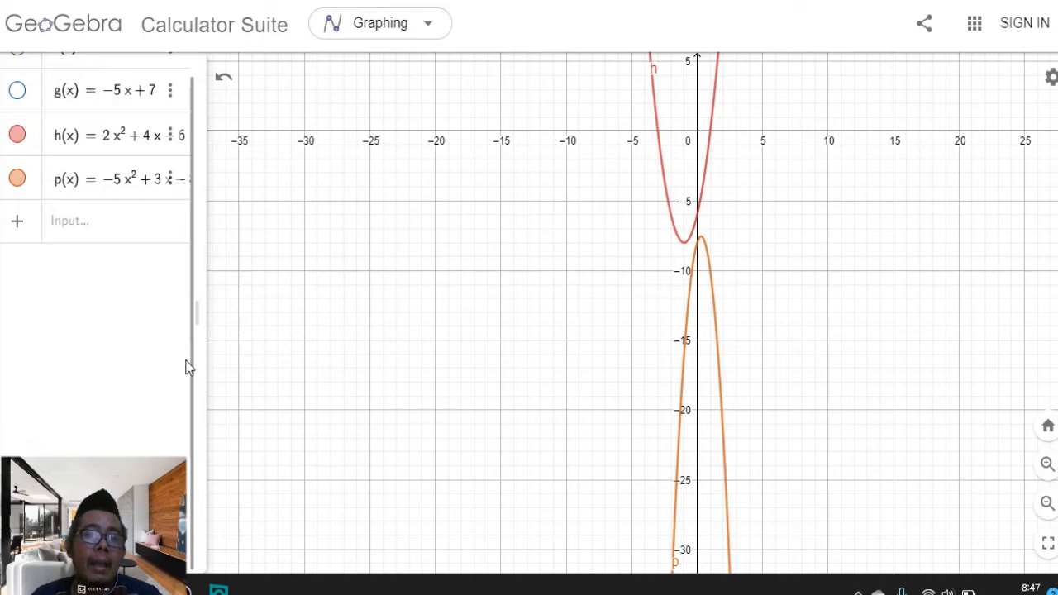
{"action": "left_click_drag", "start_coordinate": [198, 308], "coordinate": [250, 307]}
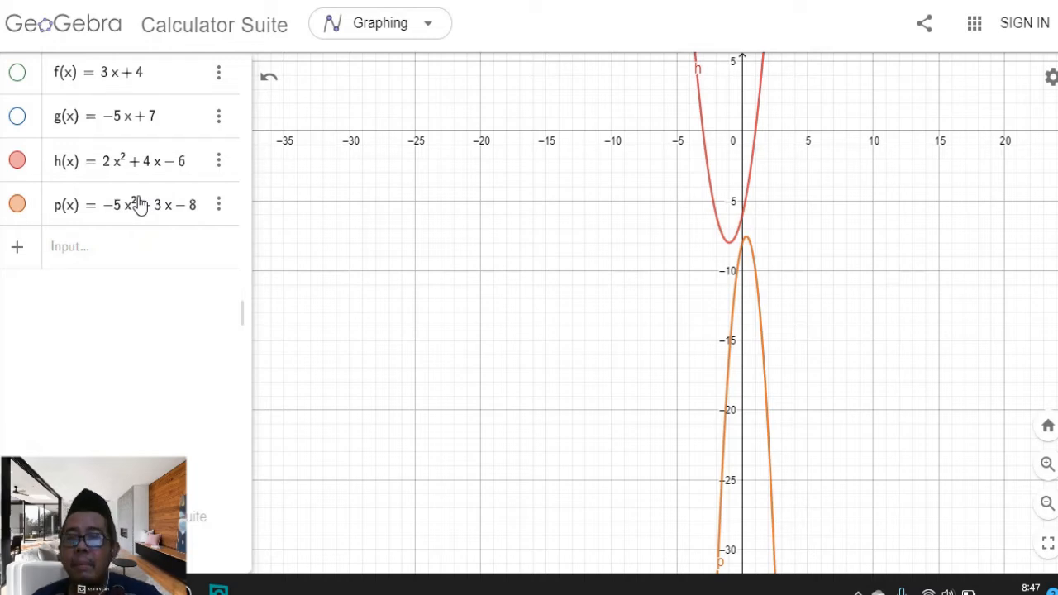
{"action": "scroll", "coordinate": [805, 170], "scroll_direction": "up", "scroll_amount": 3}
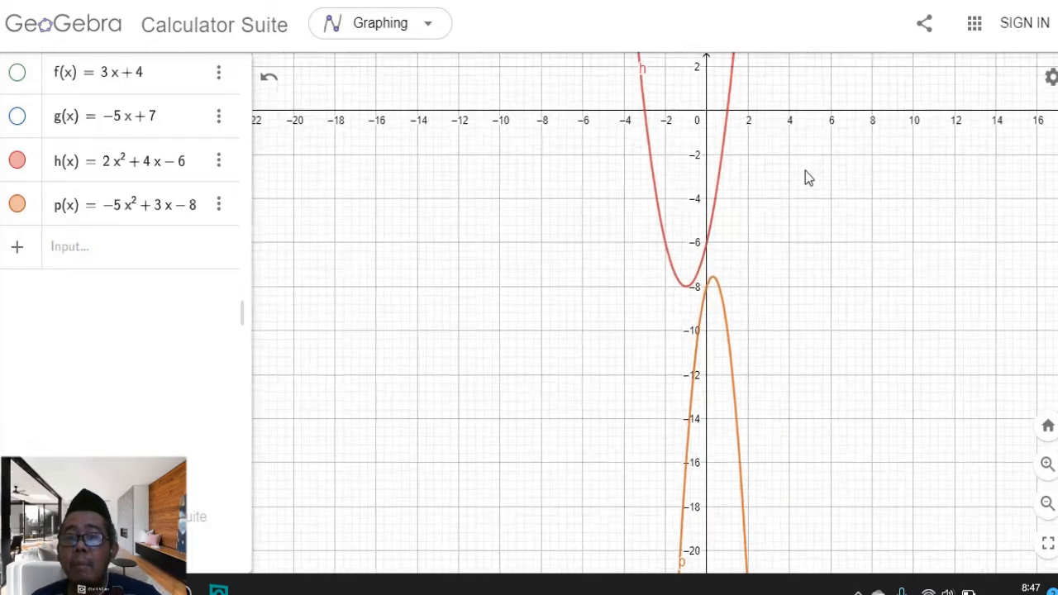
{"action": "scroll", "coordinate": [806, 180], "scroll_direction": "up", "scroll_amount": 4}
{"action": "left_click_drag", "start_coordinate": [782, 196], "coordinate": [793, 308]}
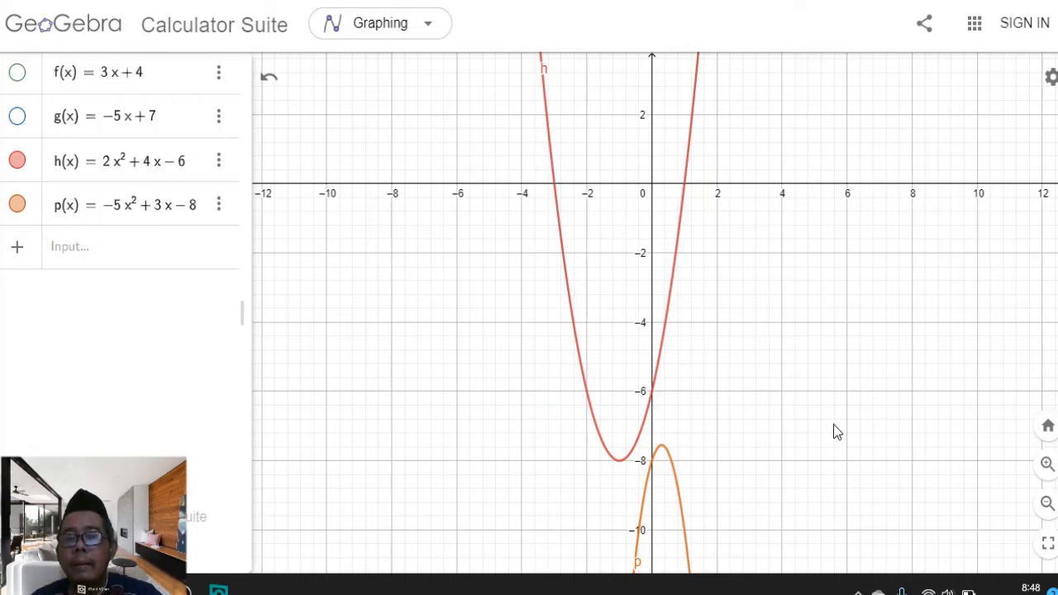
{"action": "left_click_drag", "start_coordinate": [832, 424], "coordinate": [817, 217]}
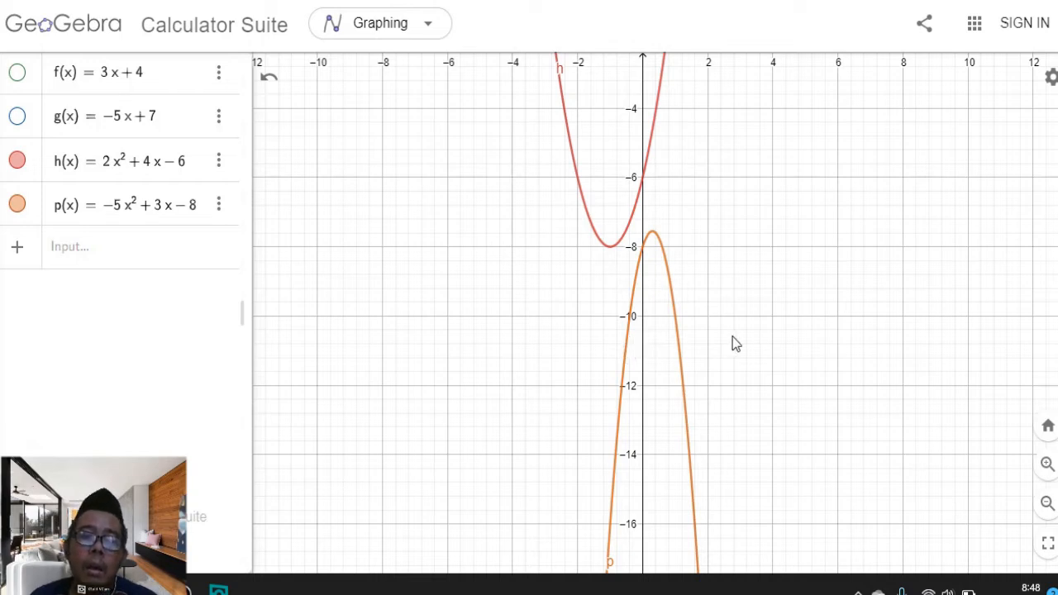
{"action": "left_click_drag", "start_coordinate": [852, 259], "coordinate": [841, 410]}
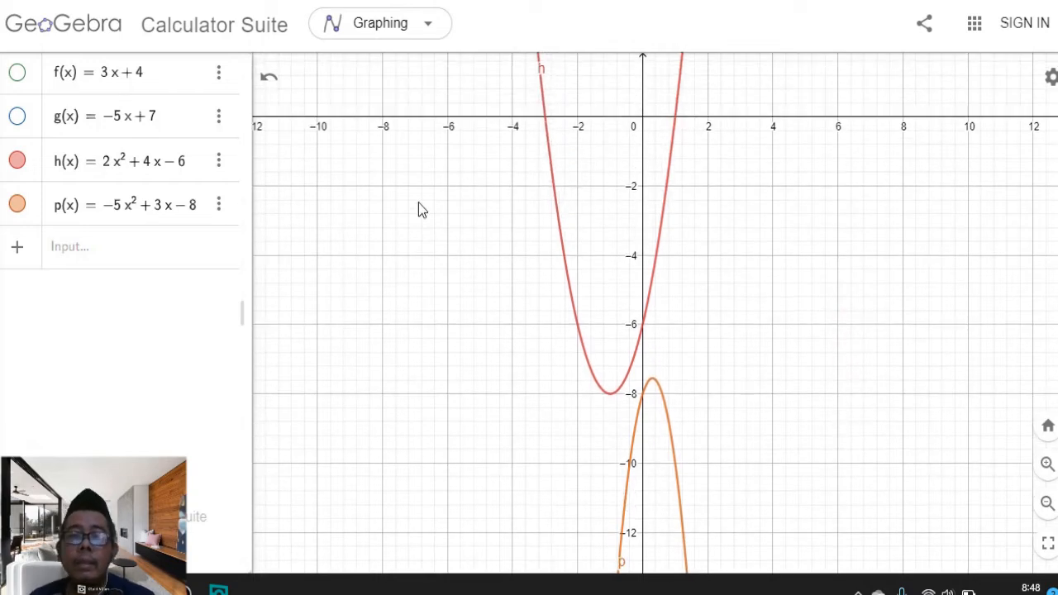
{"action": "left_click_drag", "start_coordinate": [815, 329], "coordinate": [832, 244]}
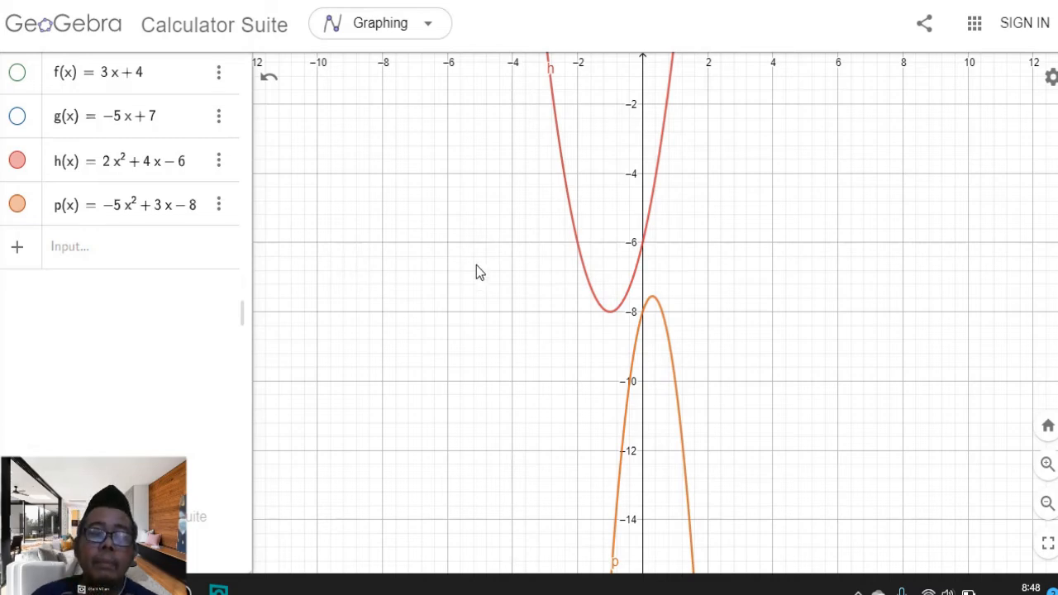
{"action": "left_click_drag", "start_coordinate": [567, 395], "coordinate": [558, 449]}
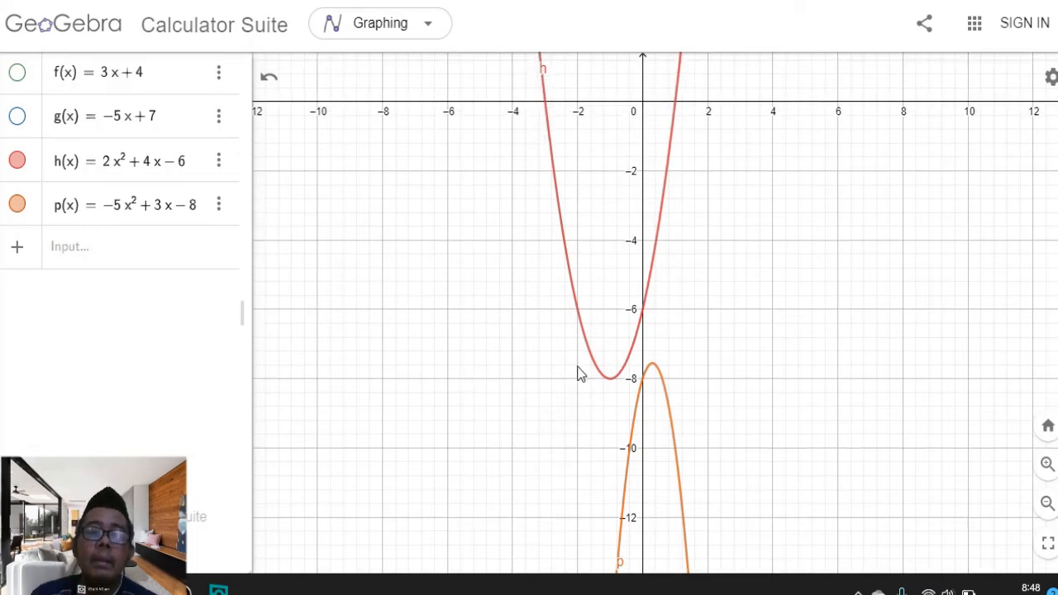
{"action": "left_click_drag", "start_coordinate": [876, 192], "coordinate": [852, 289]}
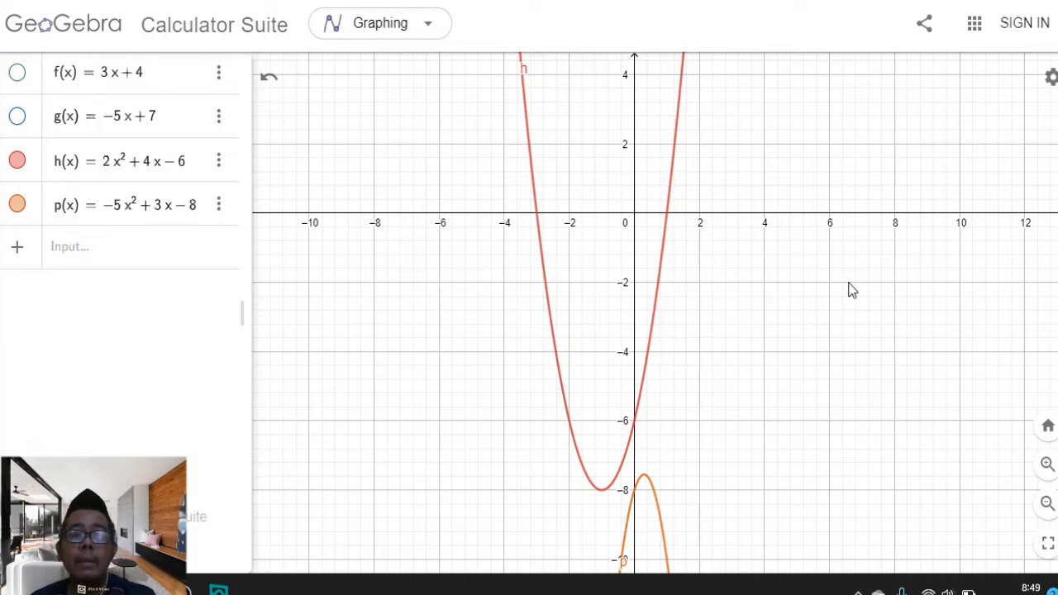
Graph the quadratic function −x² + 3x + 4 from the input bar
{"action": "scroll", "coordinate": [781, 327], "scroll_direction": "down", "scroll_amount": 5}
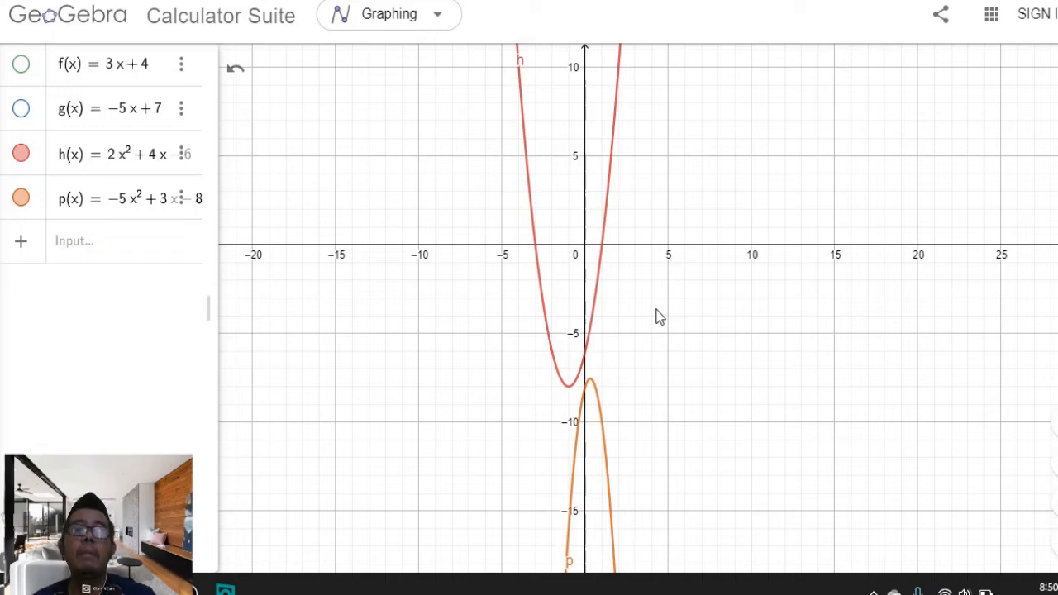
{"action": "left_click", "coordinate": [103, 248]}
{"action": "type", "text": "-x"}
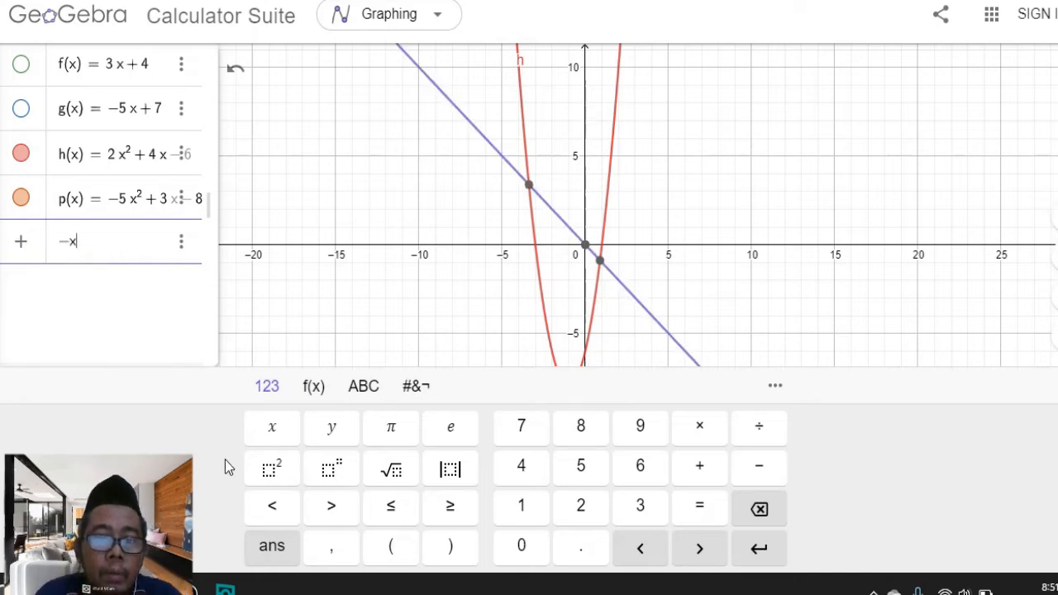
{"action": "left_click", "coordinate": [74, 248]}
{"action": "type", "text": "^2"}
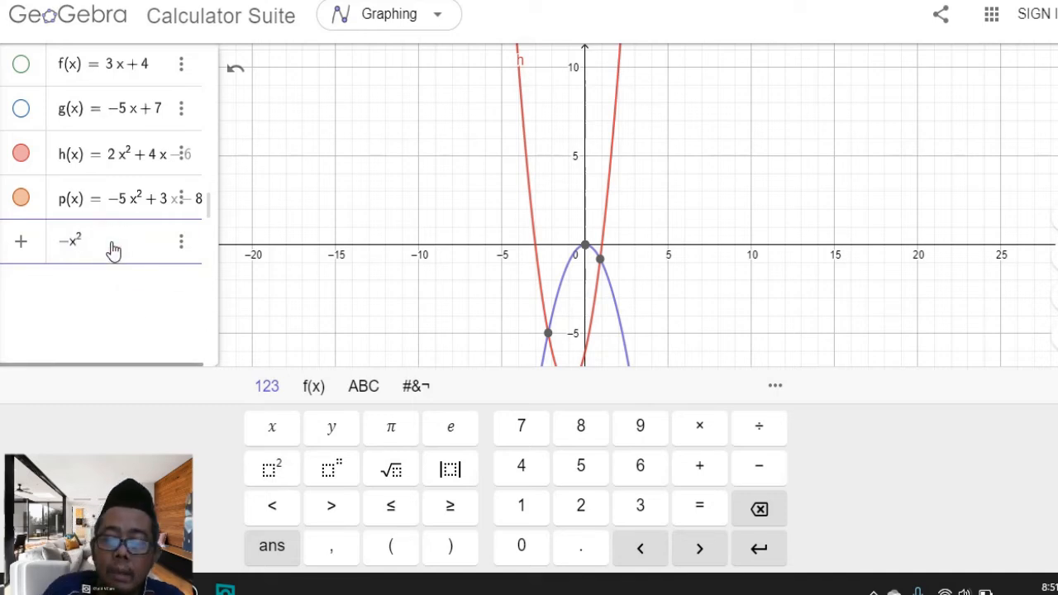
{"action": "key", "text": "Right"}
{"action": "type", "text": "+"}
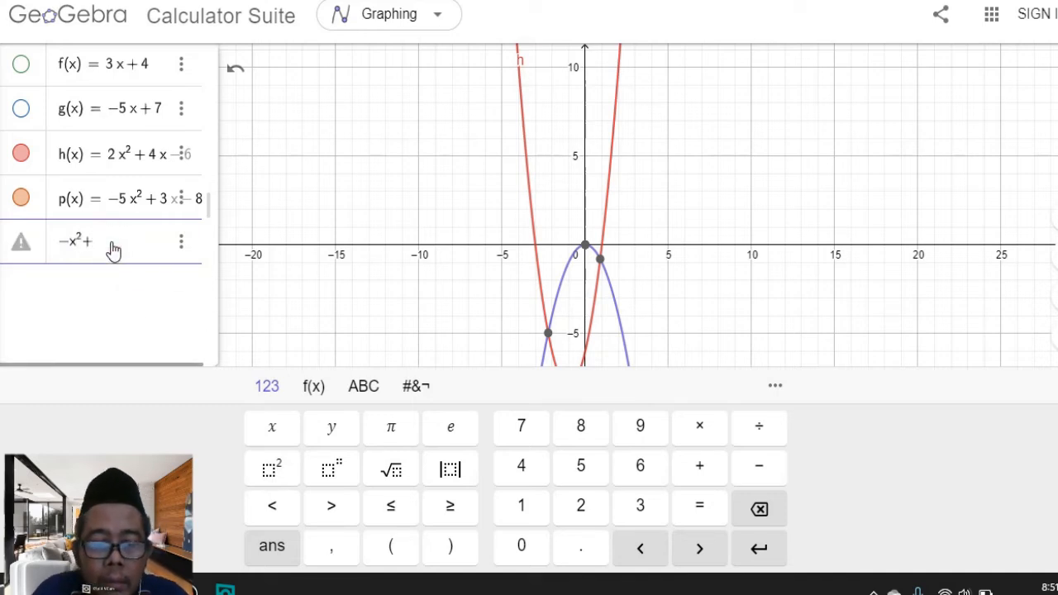
{"action": "type", "text": "3x"}
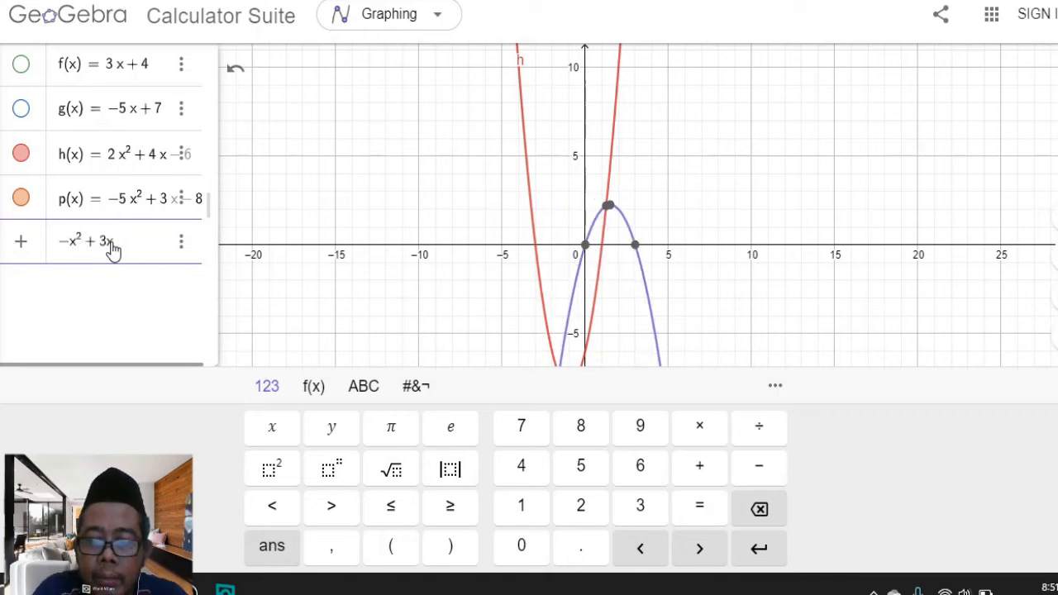
{"action": "type", "text": "-"}
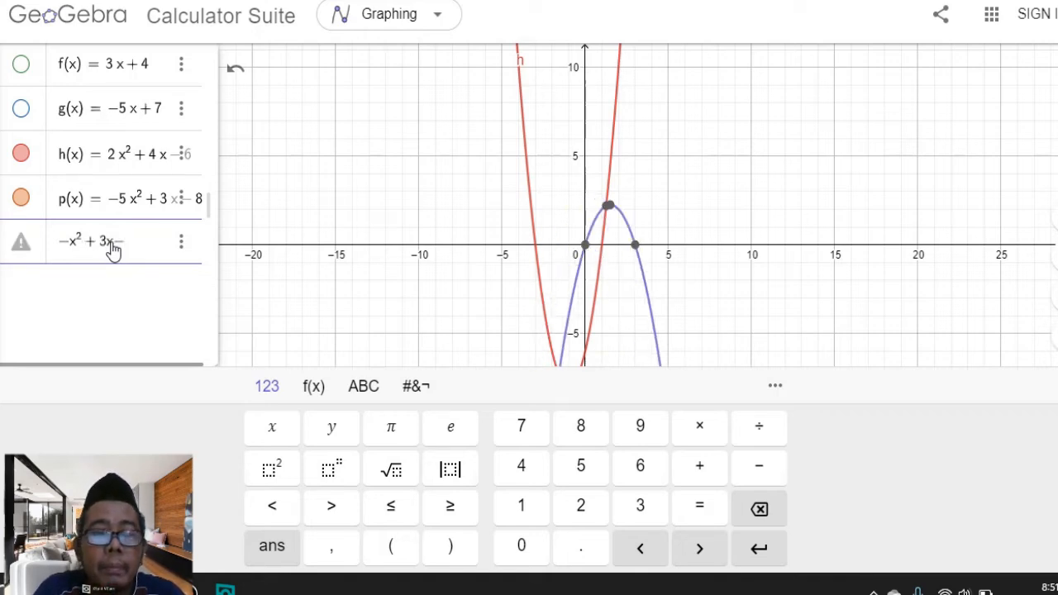
{"action": "key", "text": "BackSpace"}
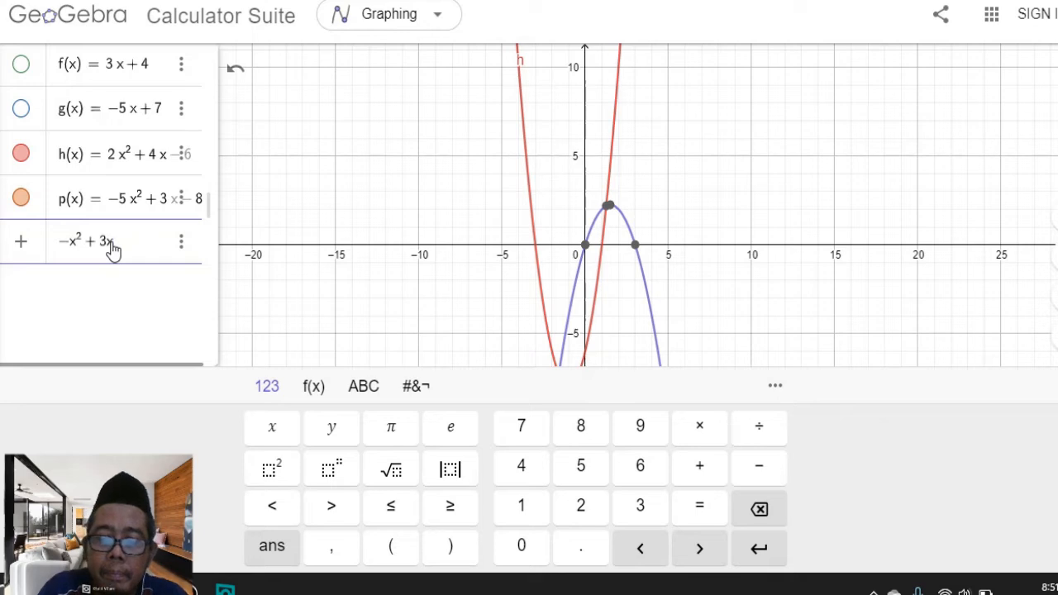
{"action": "type", "text": "-4"}
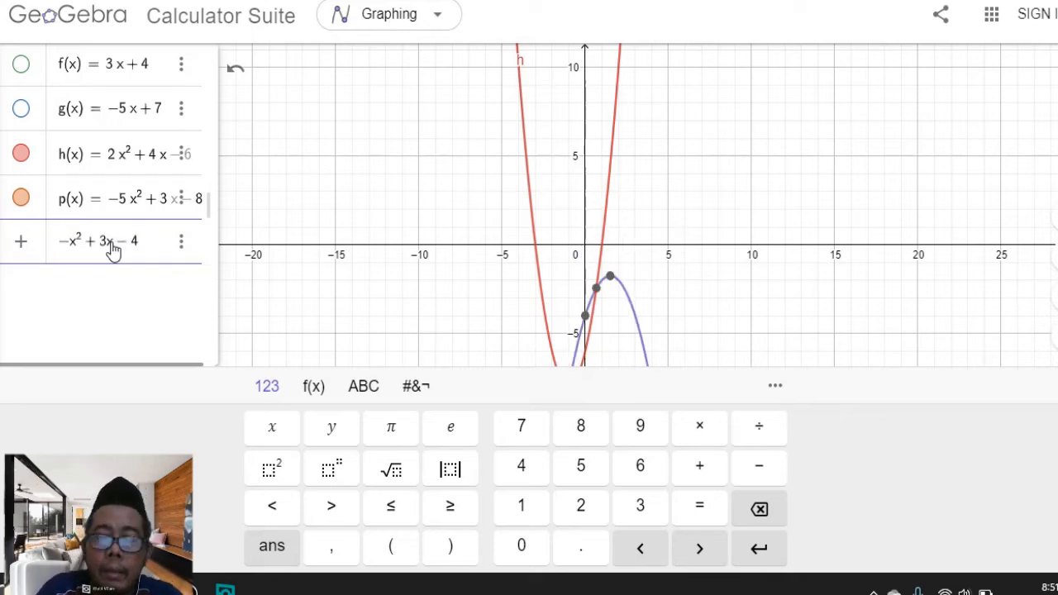
{"action": "key", "text": "BackSpace"}
{"action": "key", "text": "BackSpace"}
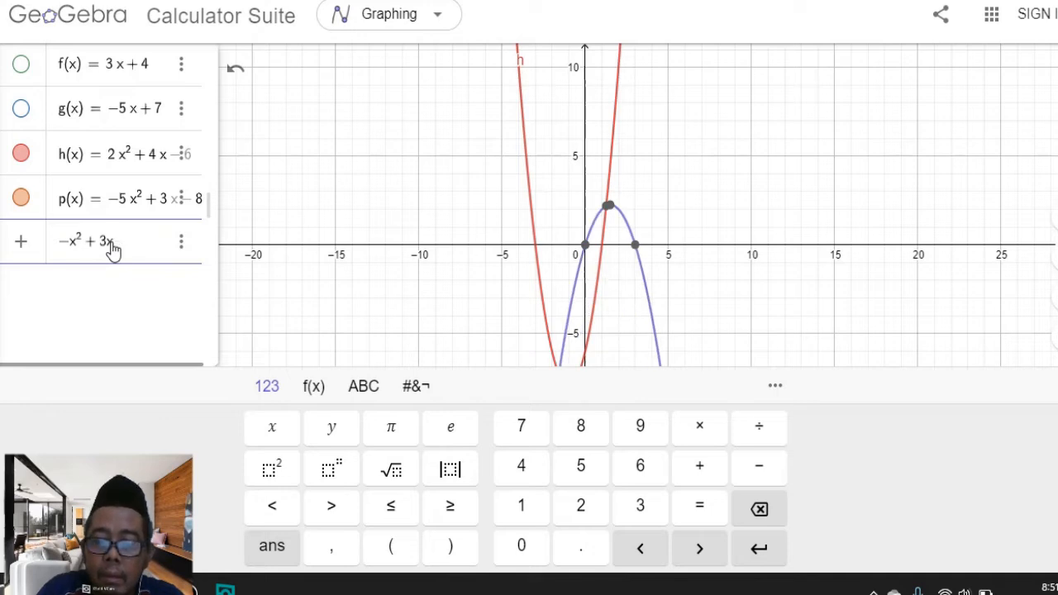
{"action": "type", "text": "+"}
{"action": "type", "text": "4"}
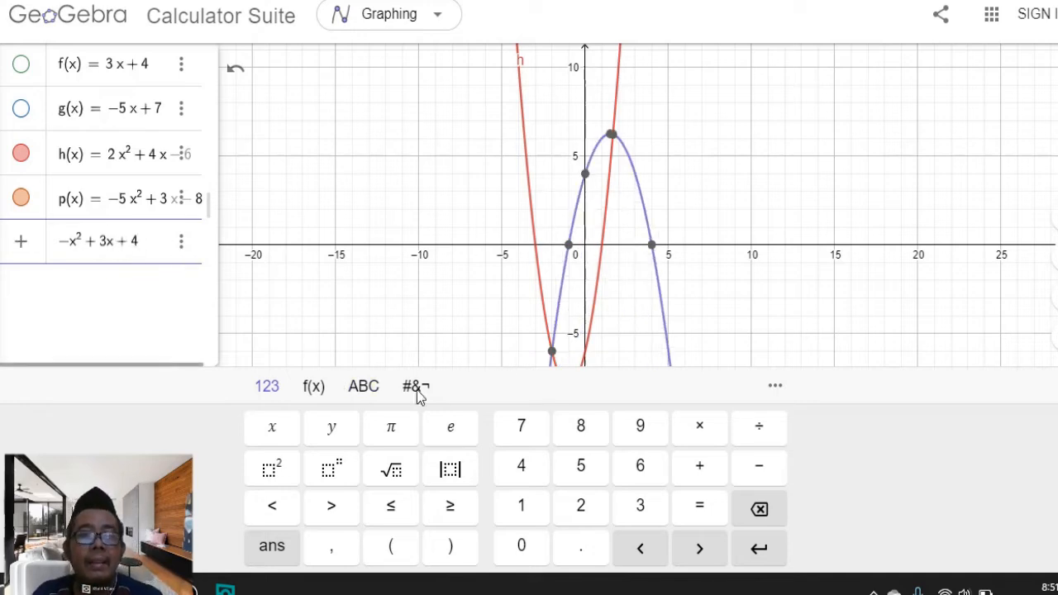
{"action": "left_click", "coordinate": [880, 341]}
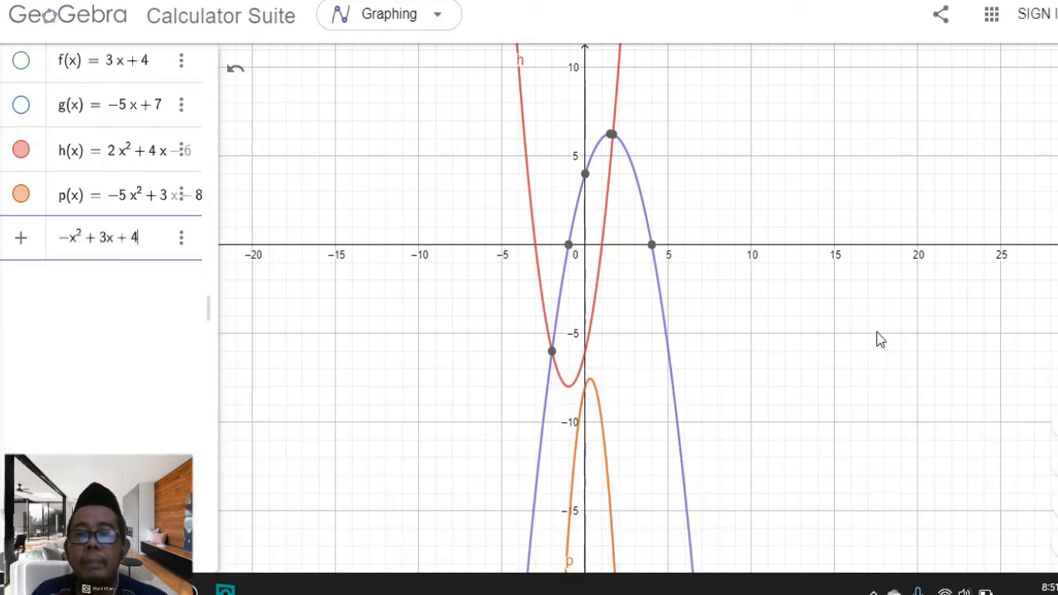
Hide the graphs of the quadratic functions p and h
{"action": "left_click", "coordinate": [21, 194]}
{"action": "left_click", "coordinate": [22, 153]}
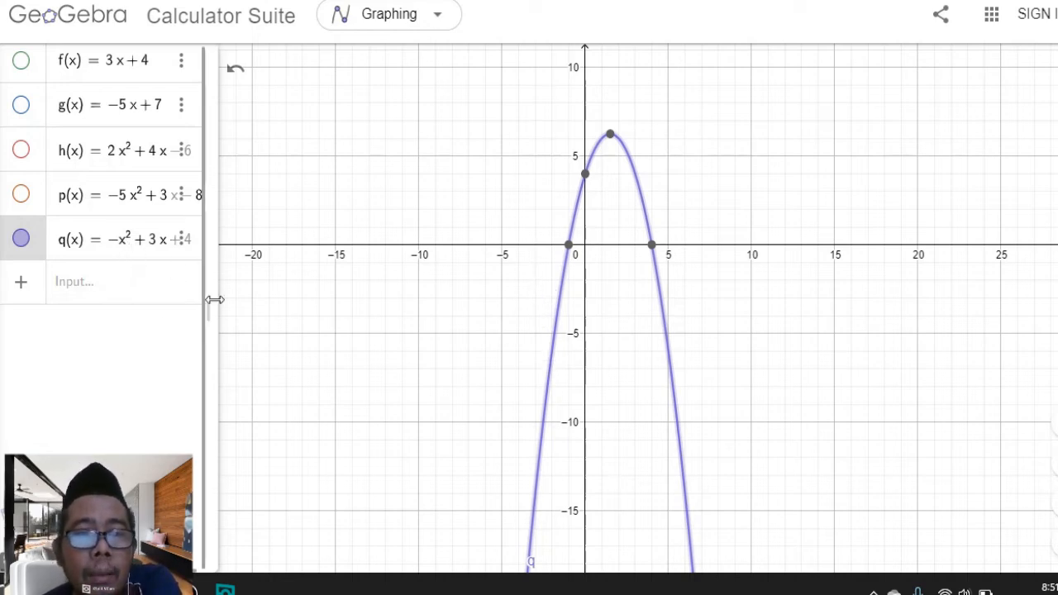
Examine the x- and y-intercepts and vertex of the parabola q
{"action": "left_click_drag", "start_coordinate": [210, 316], "coordinate": [230, 302]}
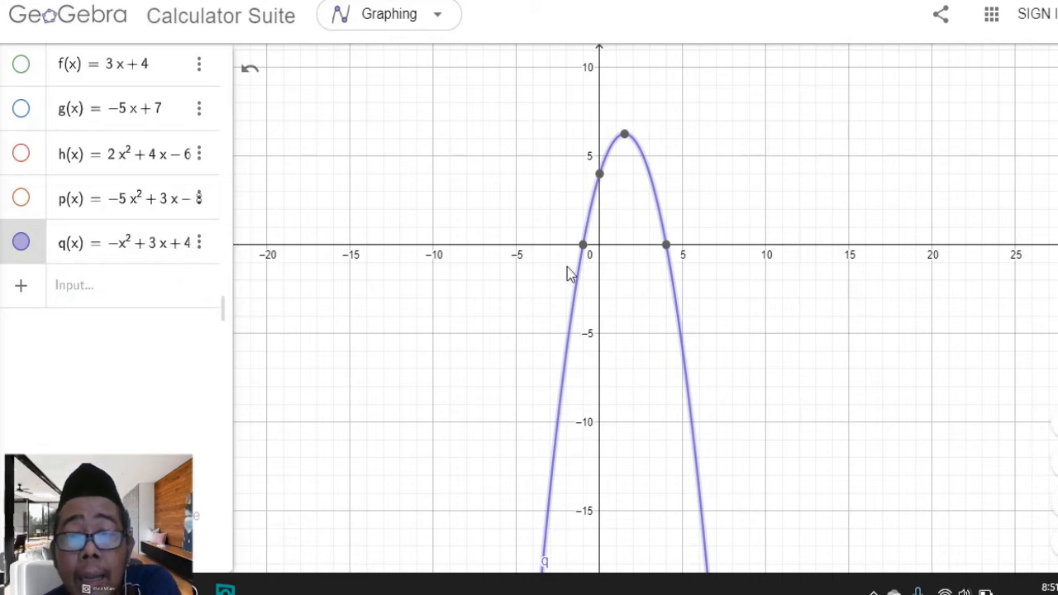
{"action": "scroll", "coordinate": [602, 281], "scroll_direction": "up", "scroll_amount": 5}
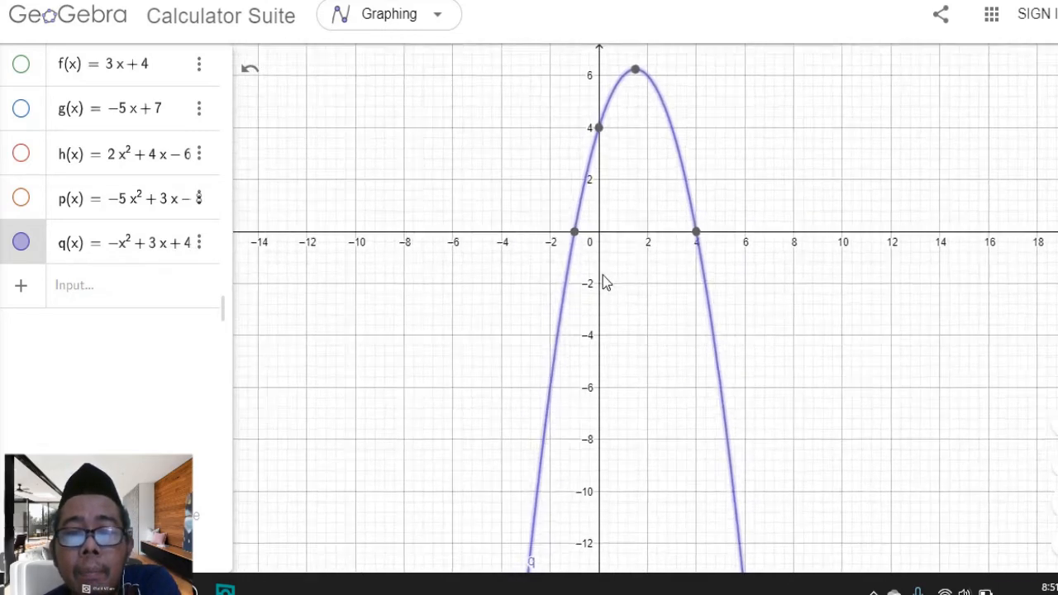
{"action": "left_click_drag", "start_coordinate": [705, 304], "coordinate": [701, 395]}
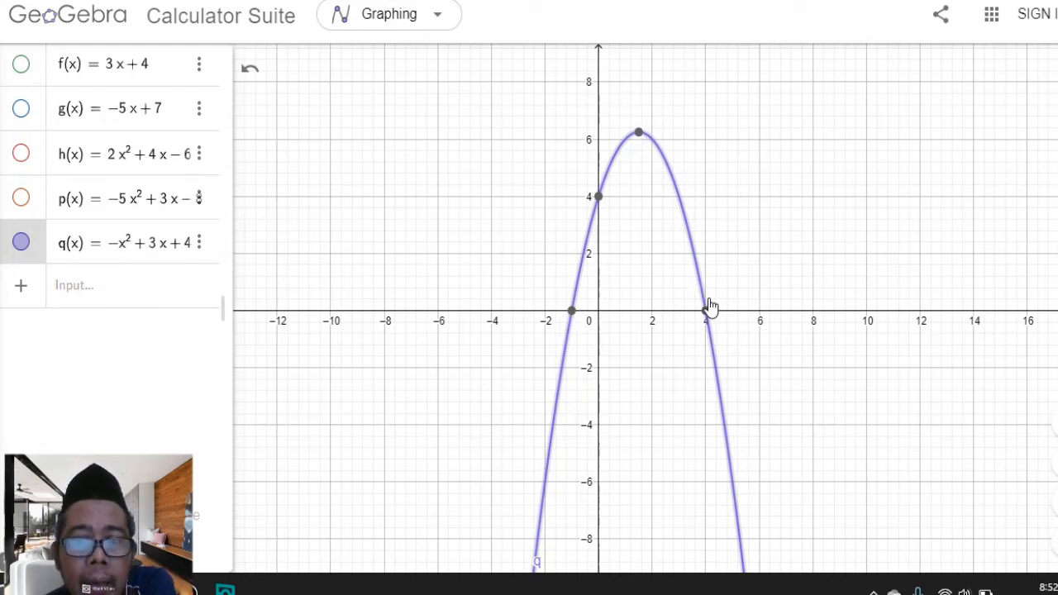
{"action": "scroll", "coordinate": [707, 319], "scroll_direction": "up", "scroll_amount": 5}
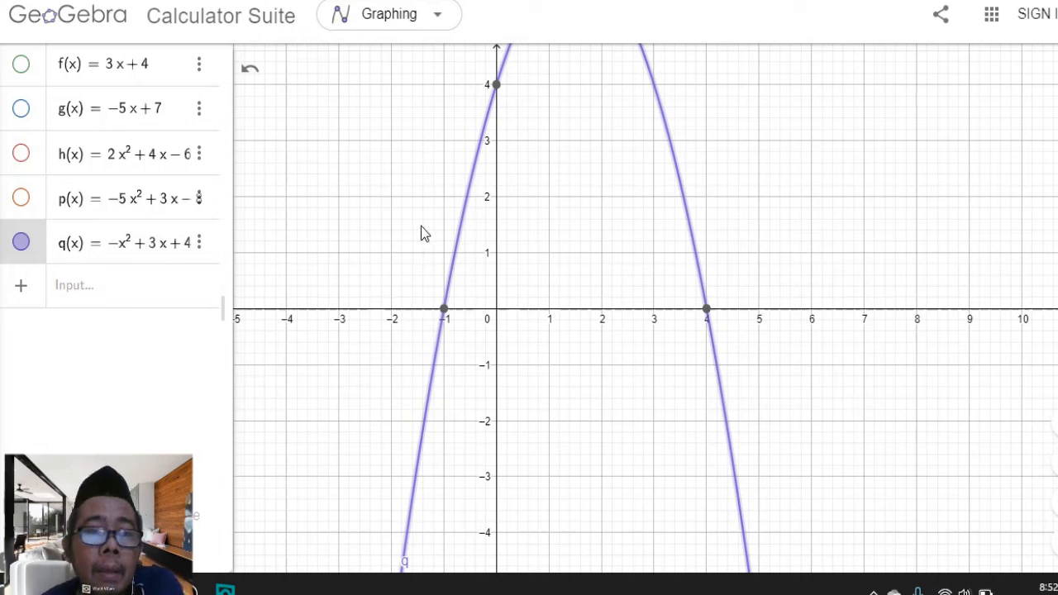
{"action": "scroll", "coordinate": [653, 252], "scroll_direction": "down", "scroll_amount": 1}
{"action": "scroll", "coordinate": [636, 231], "scroll_direction": "down", "scroll_amount": 1}
{"action": "left_click_drag", "start_coordinate": [628, 206], "coordinate": [632, 281]}
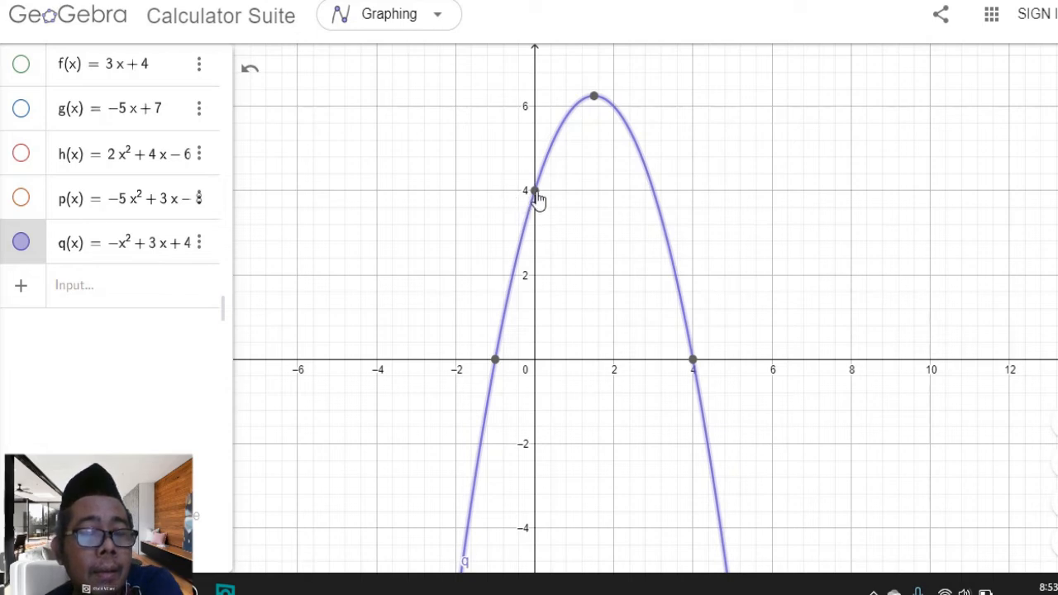
{"action": "scroll", "coordinate": [539, 203], "scroll_direction": "down", "scroll_amount": 2}
{"action": "scroll", "coordinate": [542, 213], "scroll_direction": "down", "scroll_amount": 2}
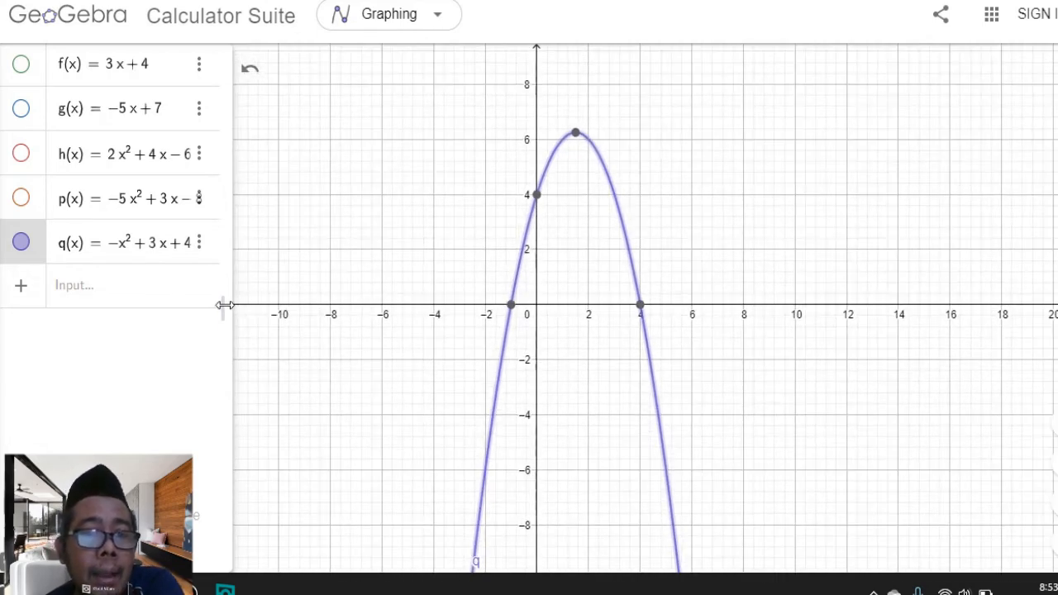
{"action": "left_click_drag", "start_coordinate": [223, 303], "coordinate": [224, 305]}
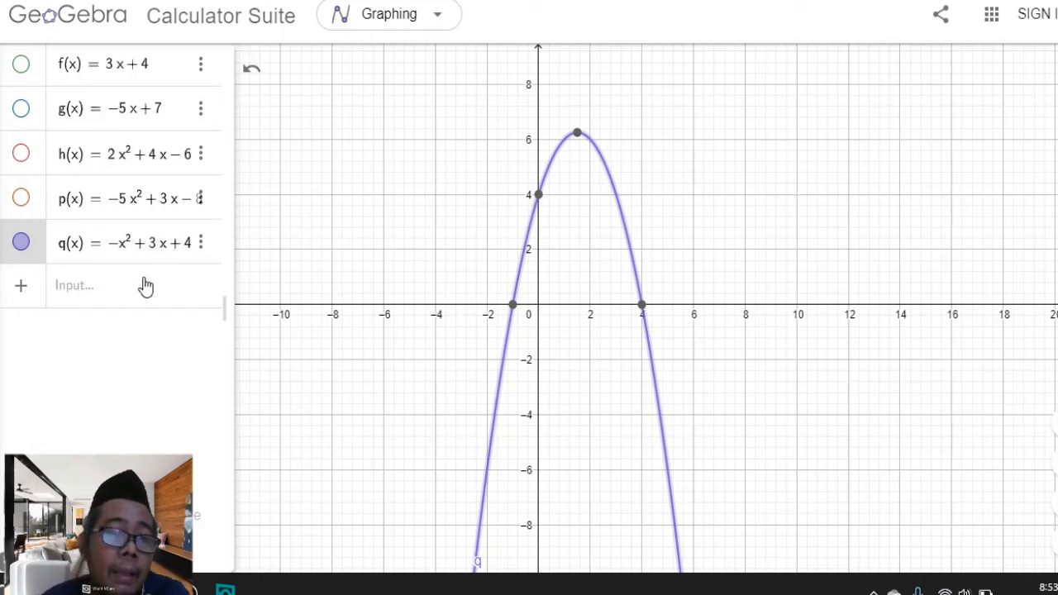
Hide the graph of q and graph the cubic function x³, using the on-screen keyboard for the exponent
{"action": "left_click", "coordinate": [22, 245]}
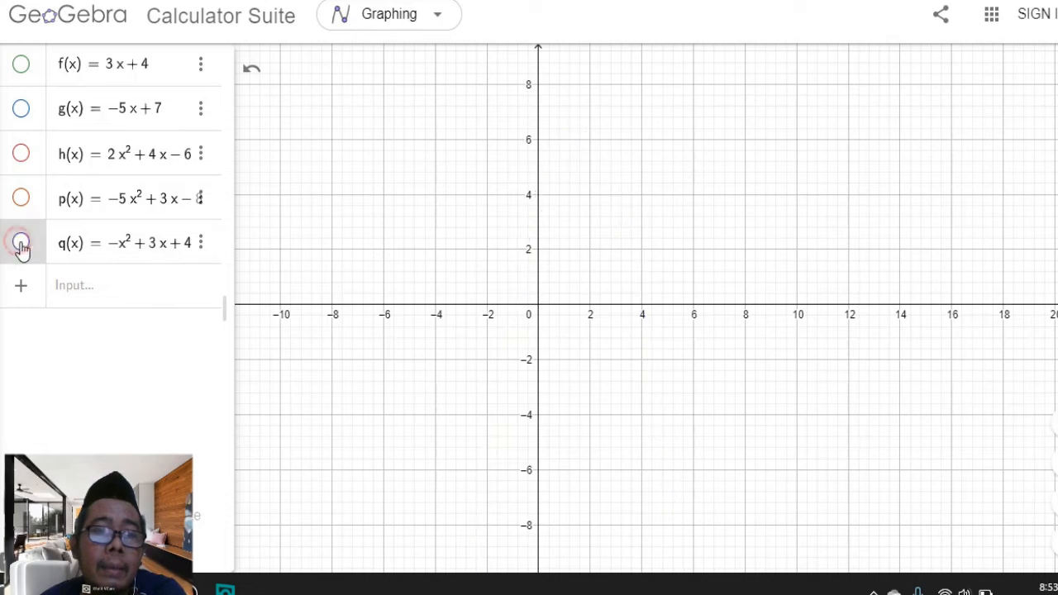
{"action": "left_click", "coordinate": [91, 294]}
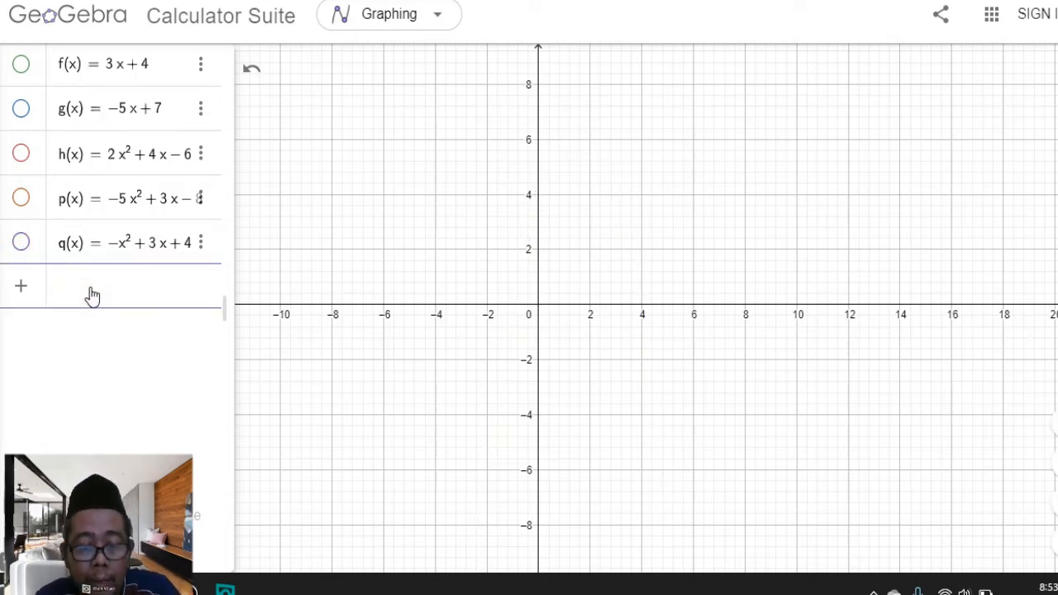
{"action": "type", "text": "x"}
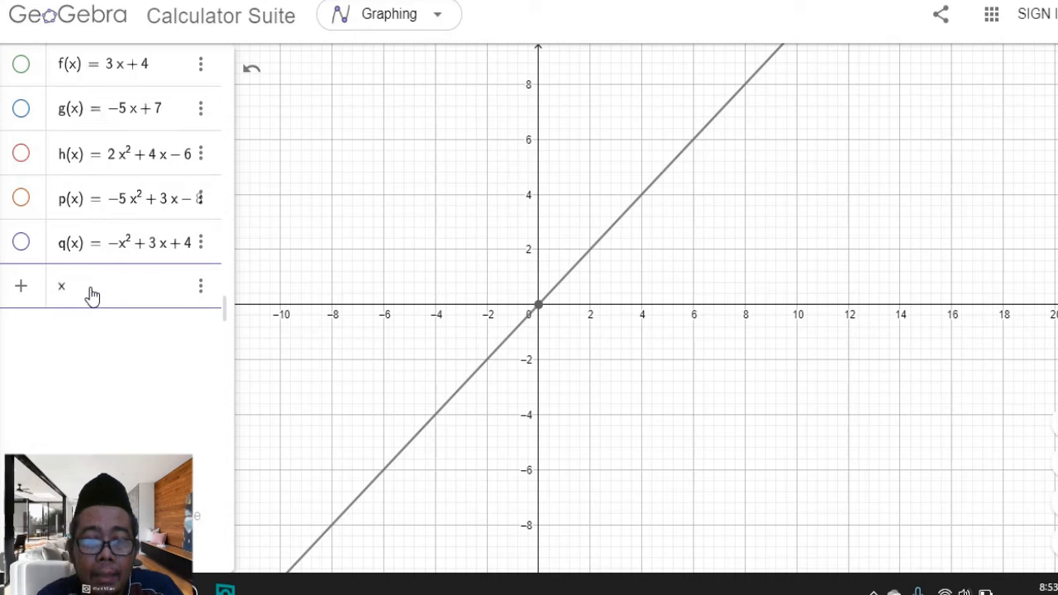
{"action": "left_click", "coordinate": [4, 568]}
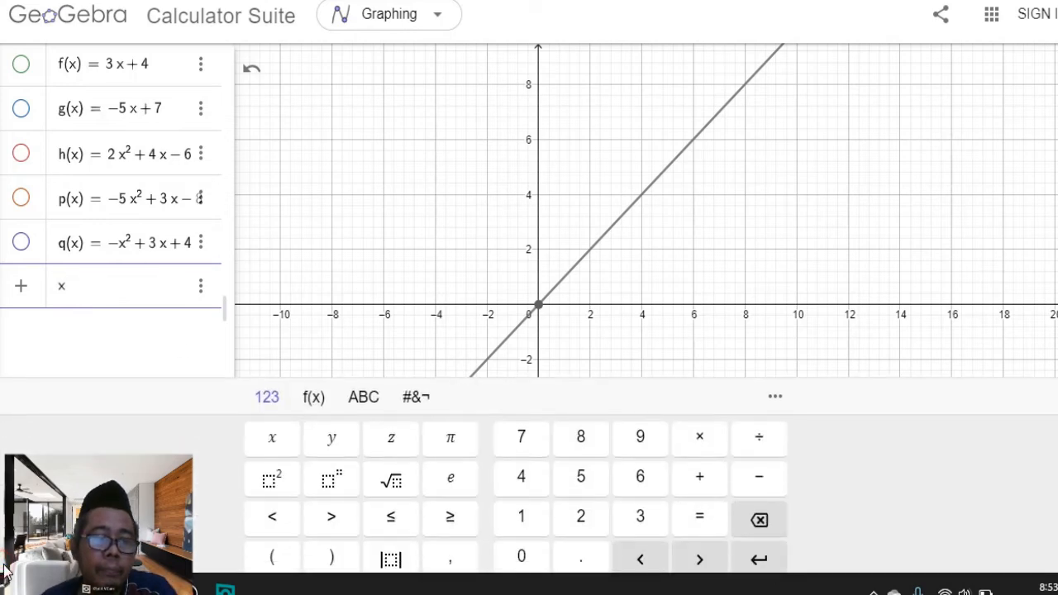
{"action": "left_click", "coordinate": [334, 470]}
{"action": "type", "text": "3"}
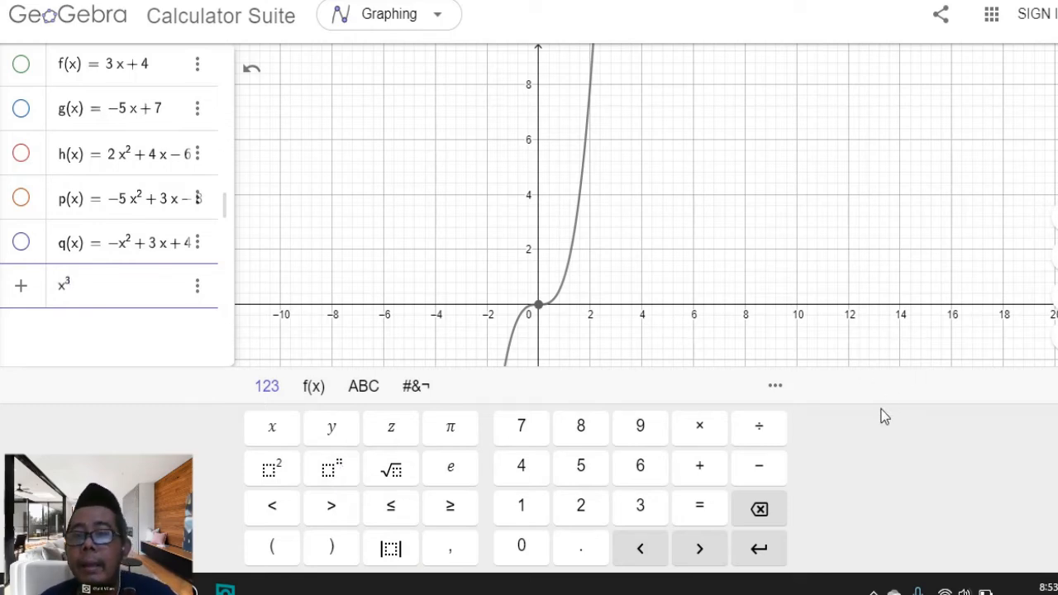
{"action": "left_click", "coordinate": [1056, 388]}
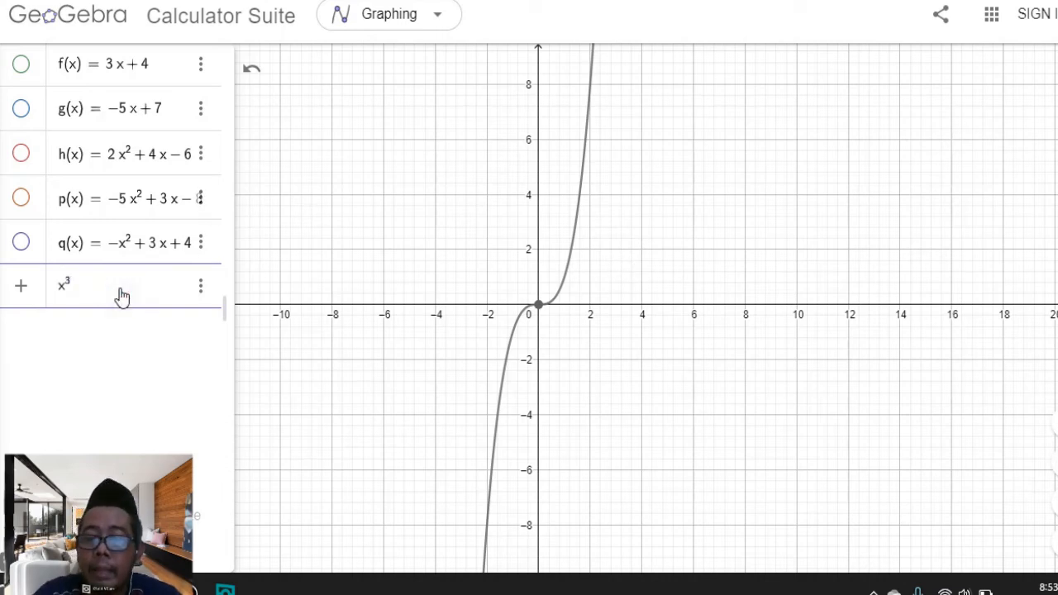
Extend the cubic to x³ + 3x² + 5 using the on-screen keyboard for the square, and enter it as r
{"action": "type", "text": "+3x"}
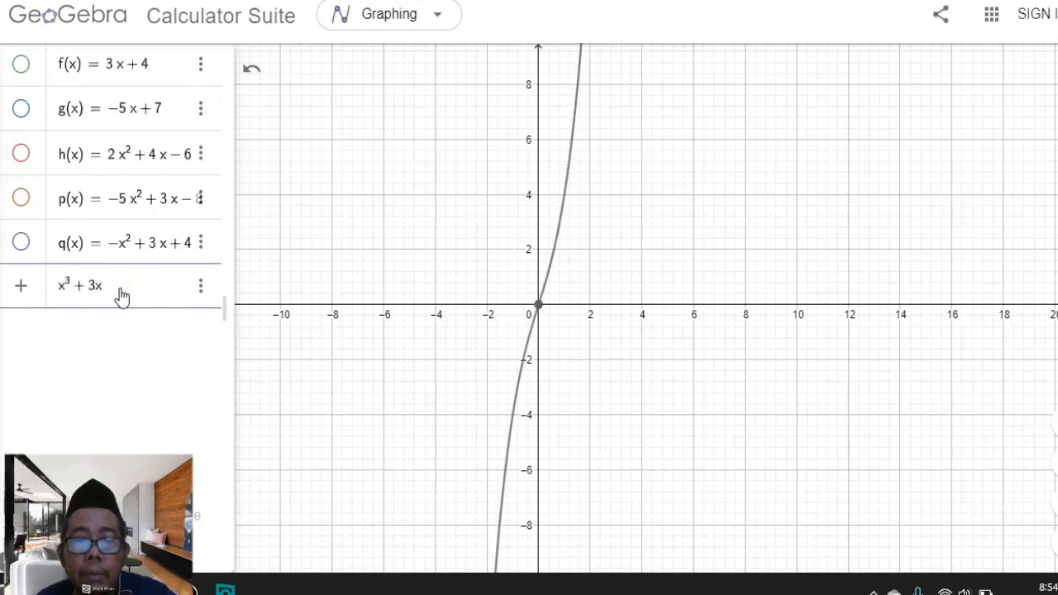
{"action": "left_click", "coordinate": [4, 562]}
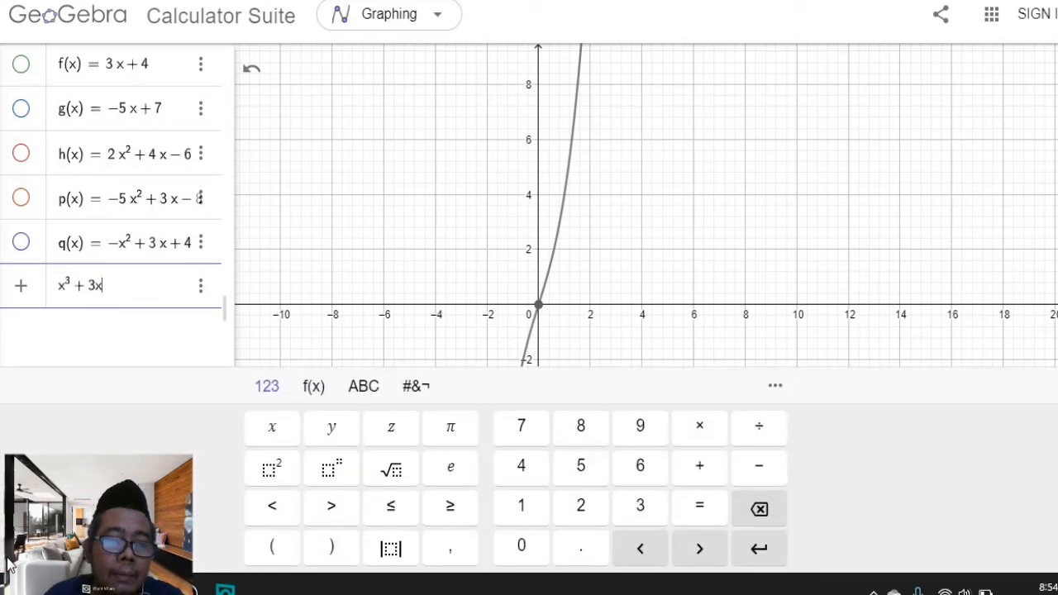
{"action": "left_click", "coordinate": [280, 471]}
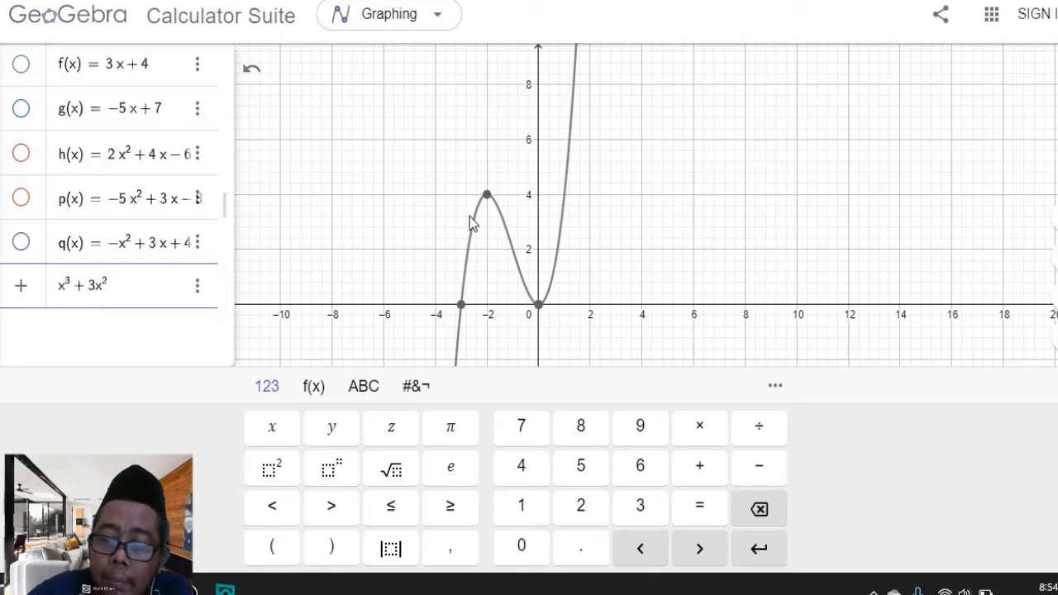
{"action": "type", "text": "+"}
{"action": "key", "text": "BackSpace"}
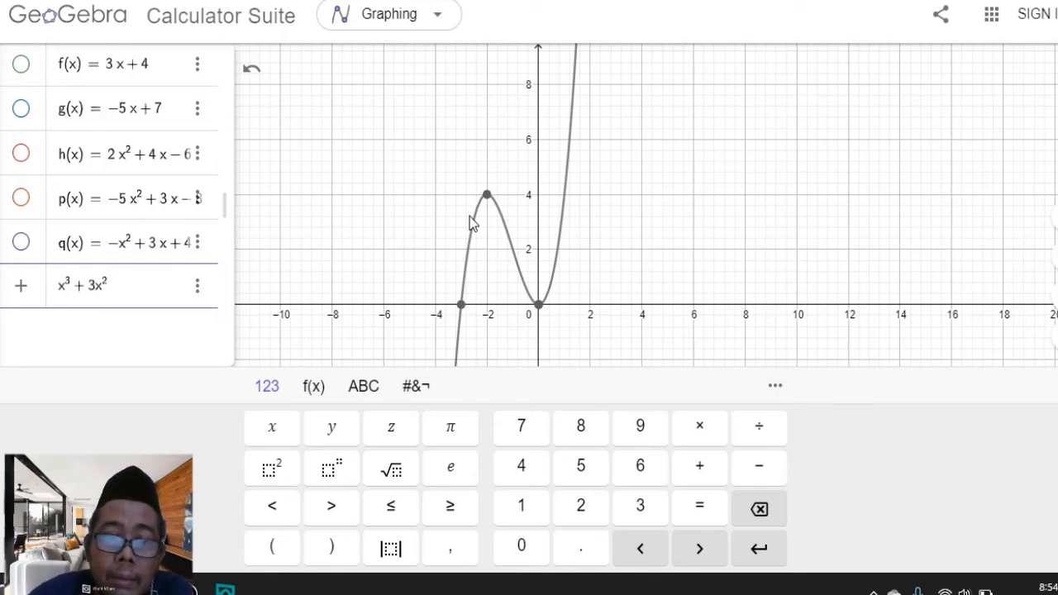
{"action": "key", "text": "Right"}
{"action": "type", "text": "+ "}
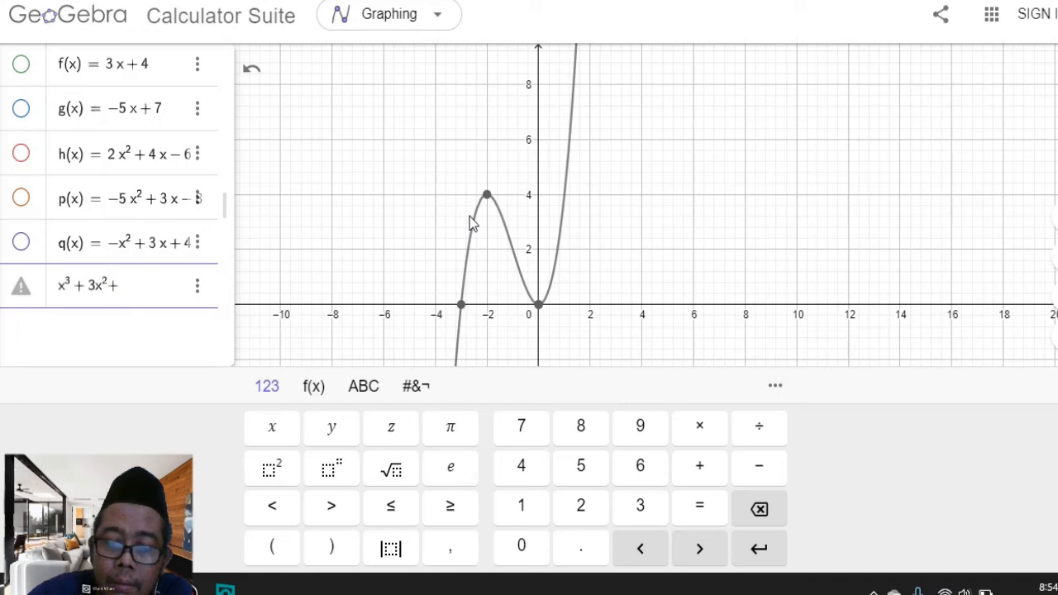
{"action": "type", "text": "5"}
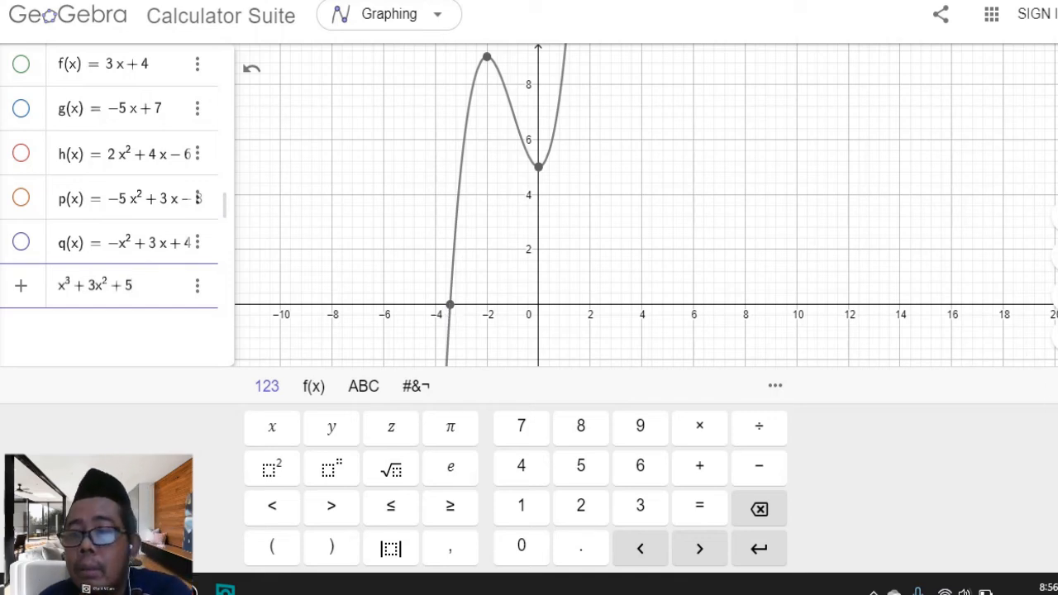
{"action": "left_click", "coordinate": [806, 217]}
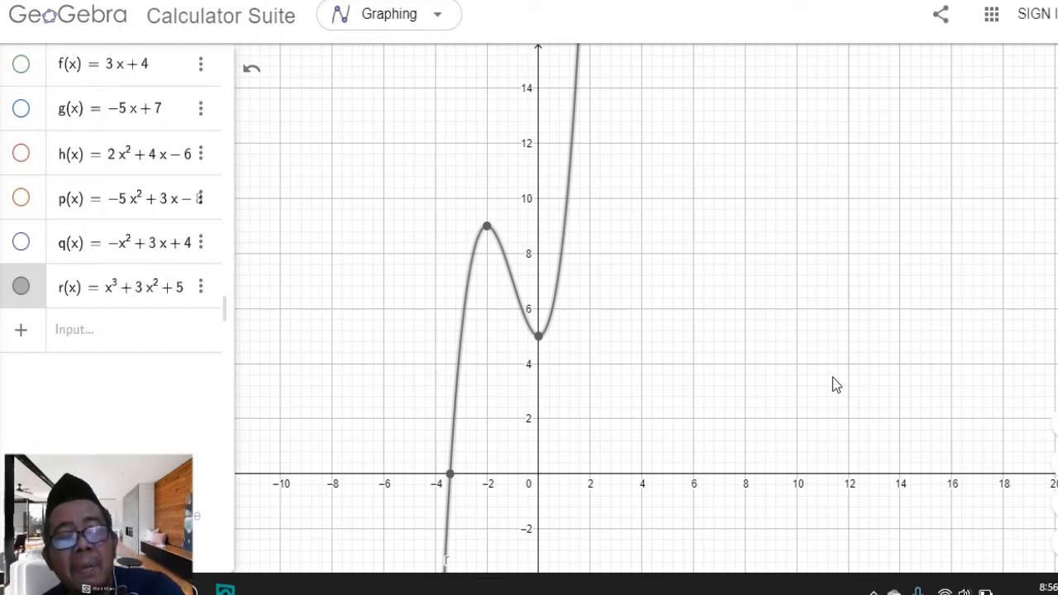
Graph the linear function −x and delete it again
{"action": "left_click", "coordinate": [118, 331]}
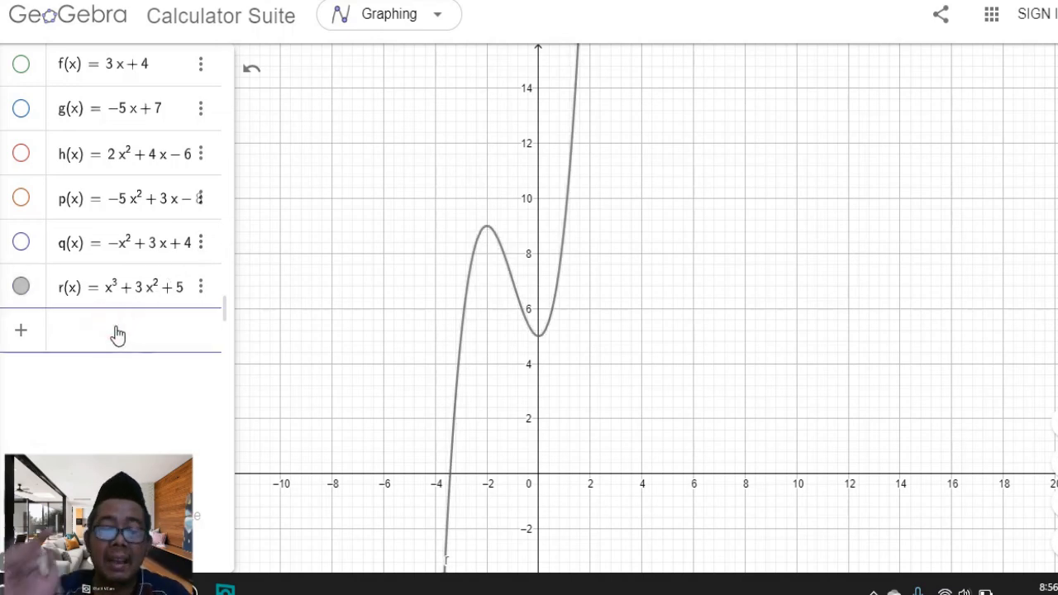
{"action": "type", "text": "-"}
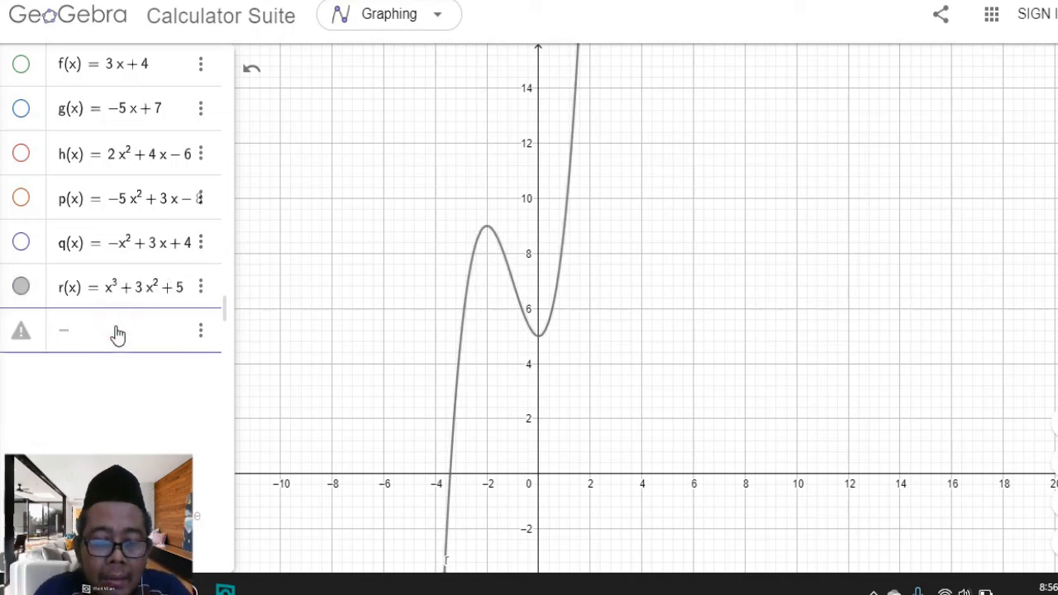
{"action": "type", "text": "x"}
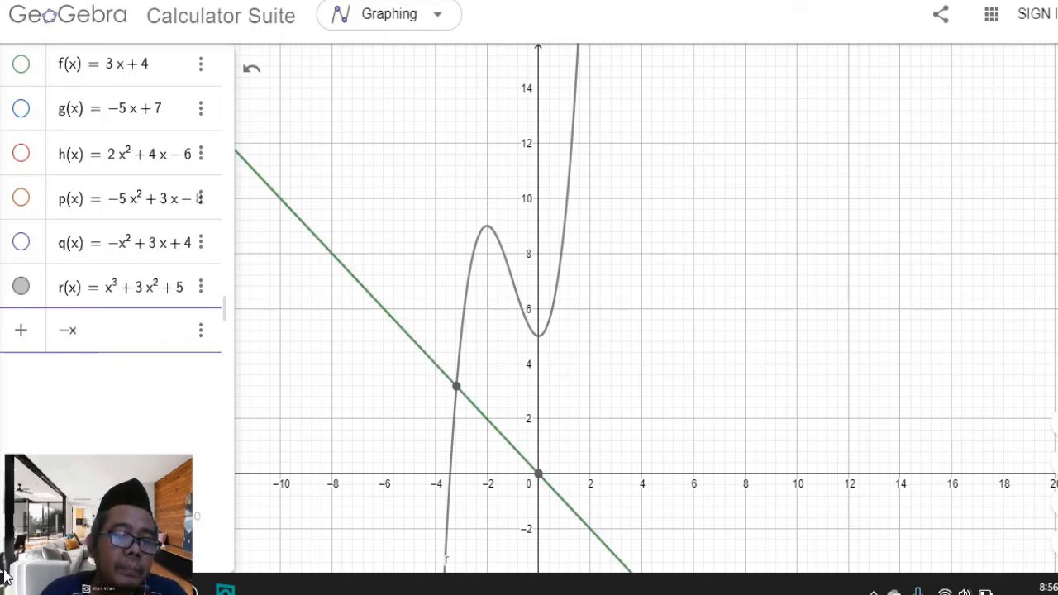
{"action": "key", "text": "Return"}
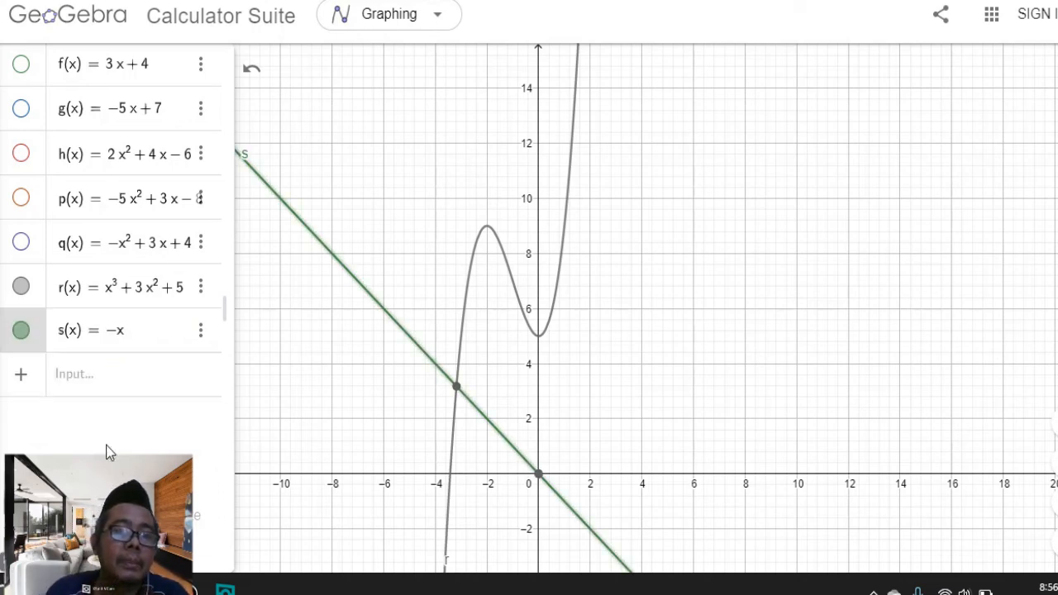
{"action": "left_click", "coordinate": [130, 331]}
{"action": "left_click", "coordinate": [201, 330]}
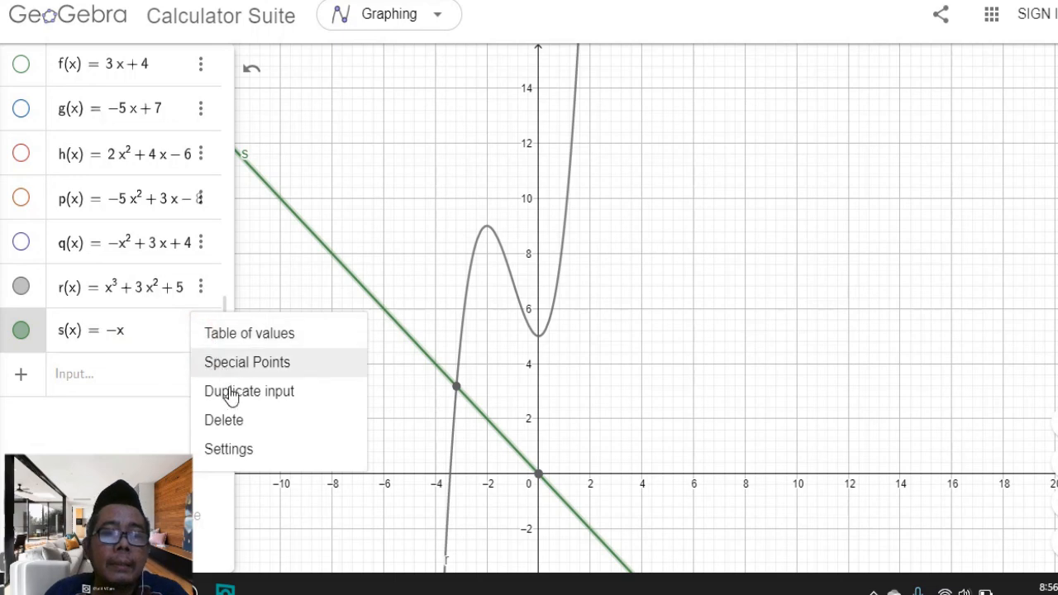
{"action": "left_click", "coordinate": [232, 421]}
Graph the cubic function −3x³ using the on-screen exponent key, and hide the graph of r
{"action": "left_click", "coordinate": [125, 349]}
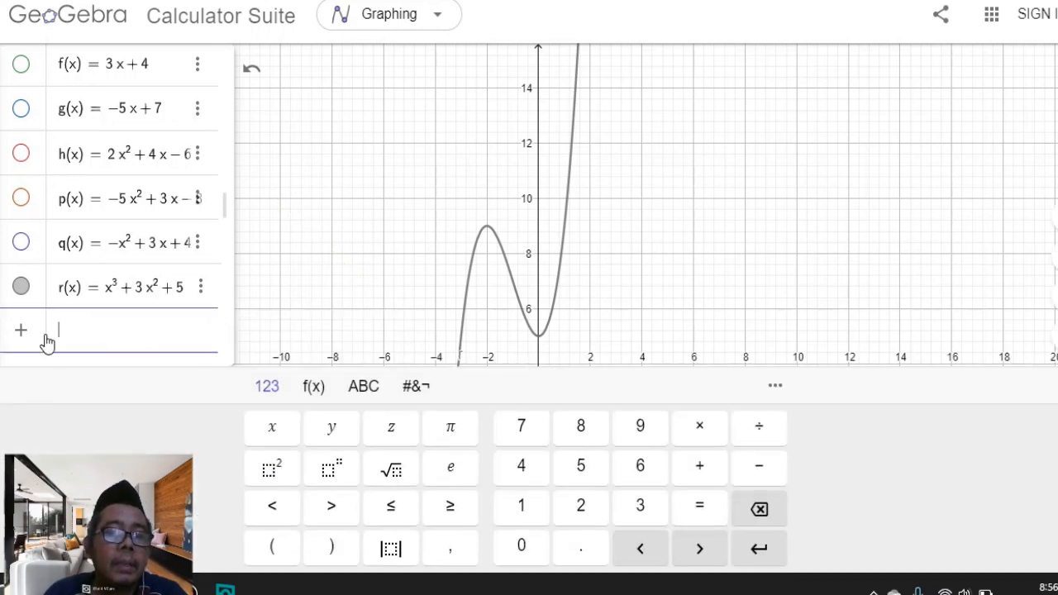
{"action": "type", "text": "-3x"}
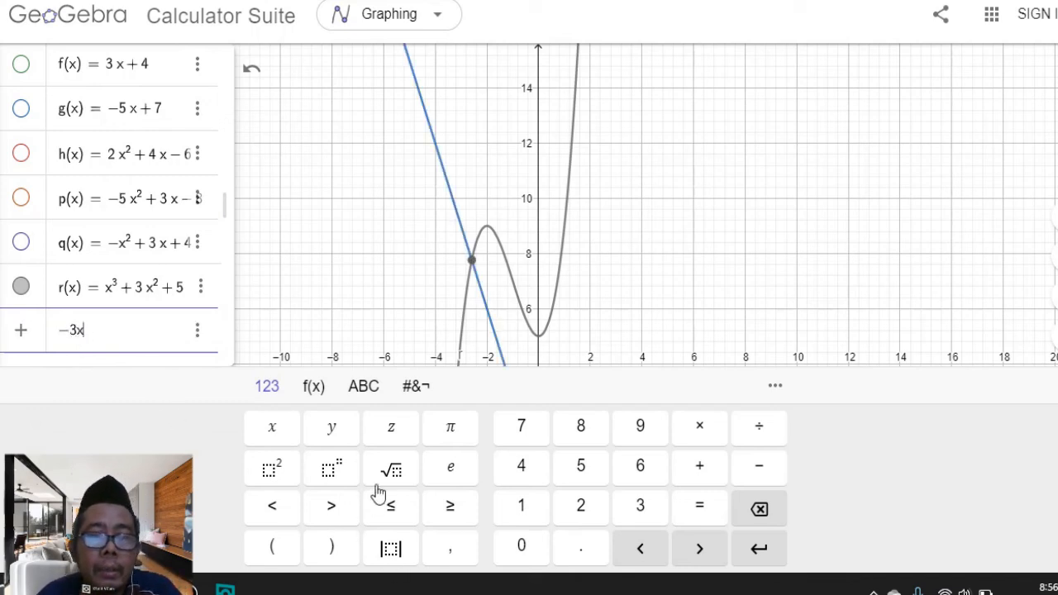
{"action": "left_click", "coordinate": [333, 473]}
{"action": "type", "text": "3"}
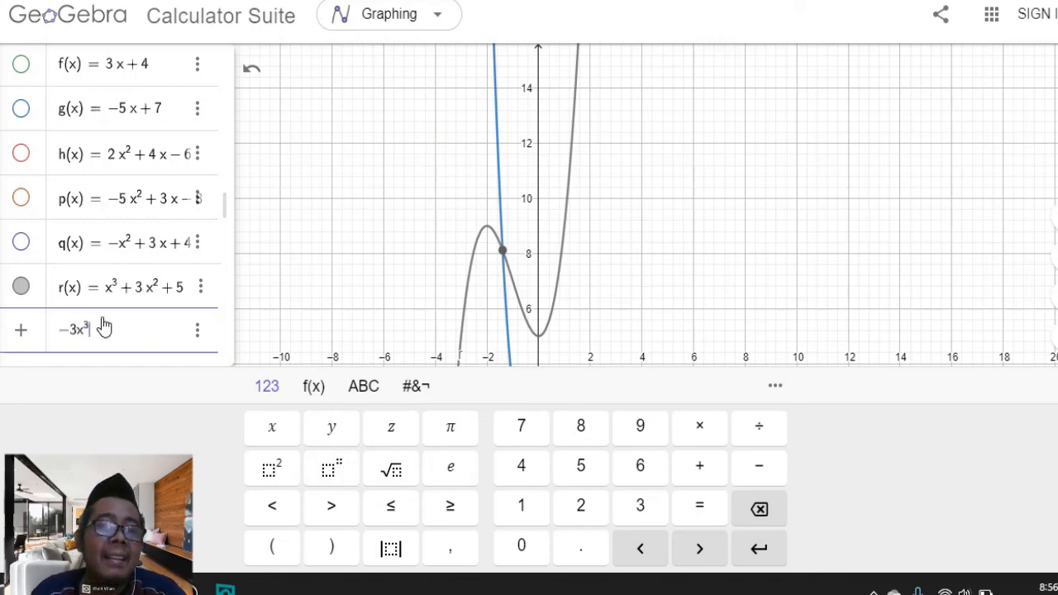
{"action": "left_click", "coordinate": [21, 287]}
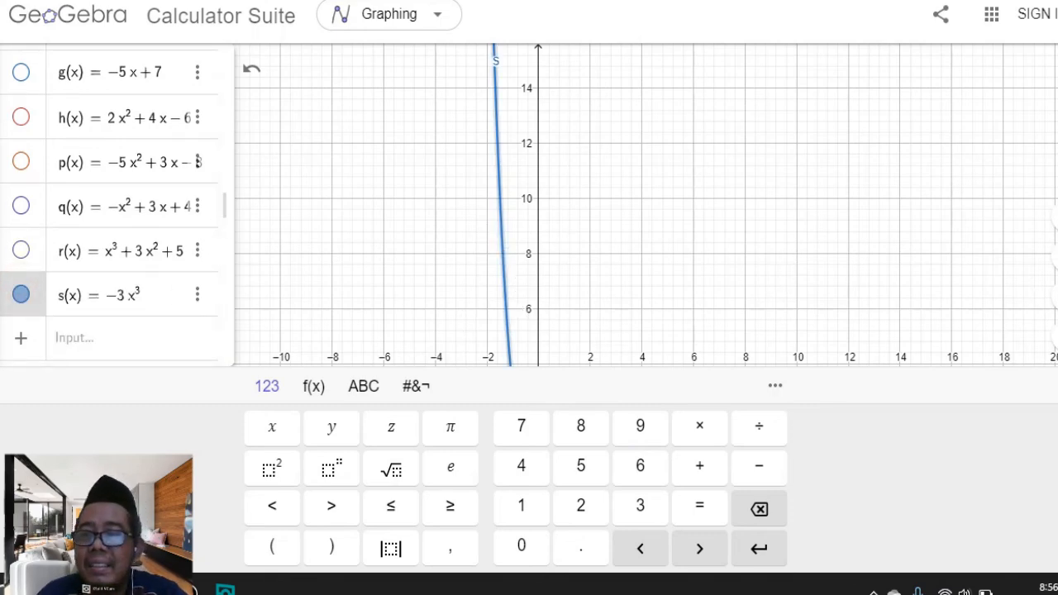
Add an x² term to function s so it reads −3x³ + x²
{"action": "left_click", "coordinate": [899, 352]}
{"action": "scroll", "coordinate": [762, 384], "scroll_direction": "down", "scroll_amount": 2}
{"action": "left_click", "coordinate": [727, 466]}
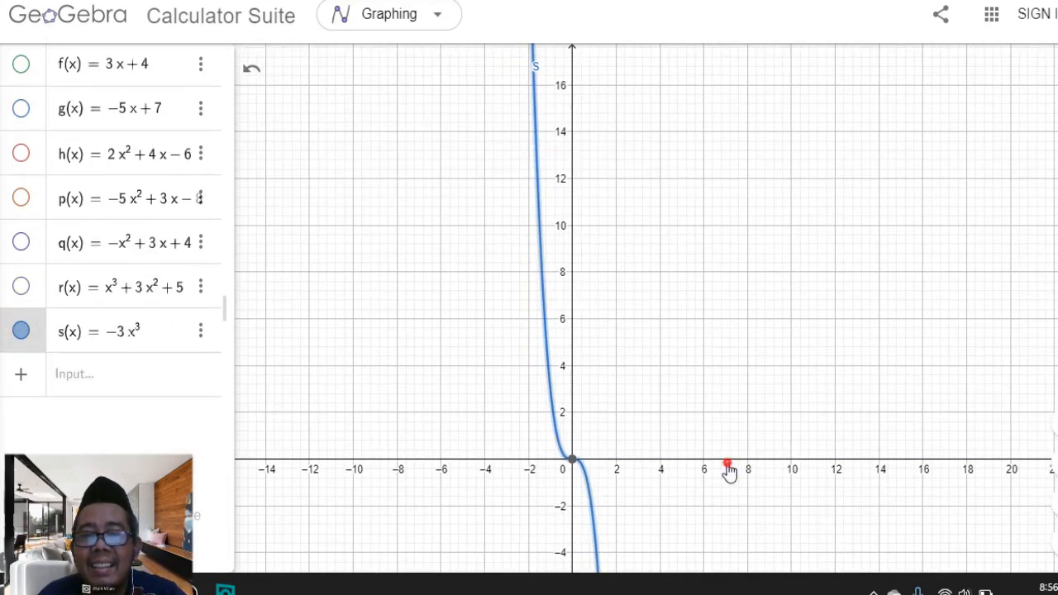
{"action": "scroll", "coordinate": [727, 470], "scroll_direction": "down", "scroll_amount": 2}
{"action": "left_click_drag", "start_coordinate": [720, 463], "coordinate": [723, 383]}
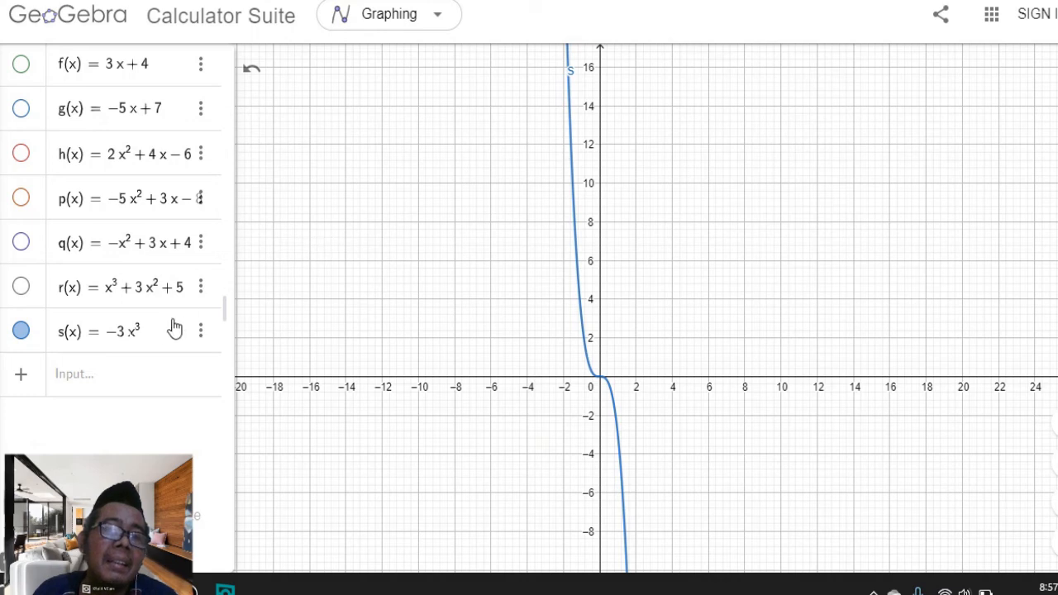
{"action": "left_click", "coordinate": [150, 342]}
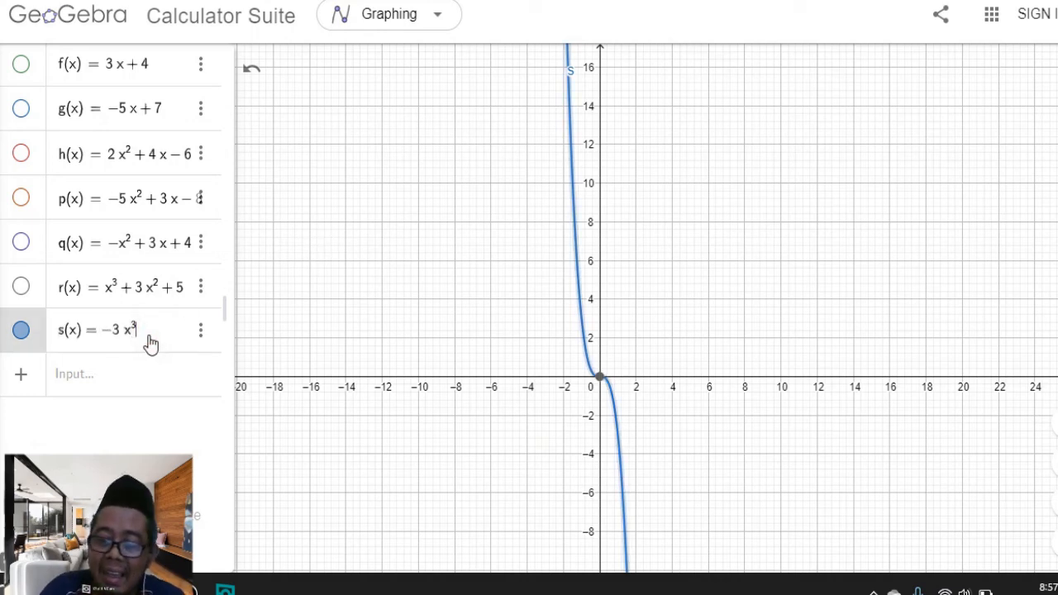
{"action": "type", "text": "+"}
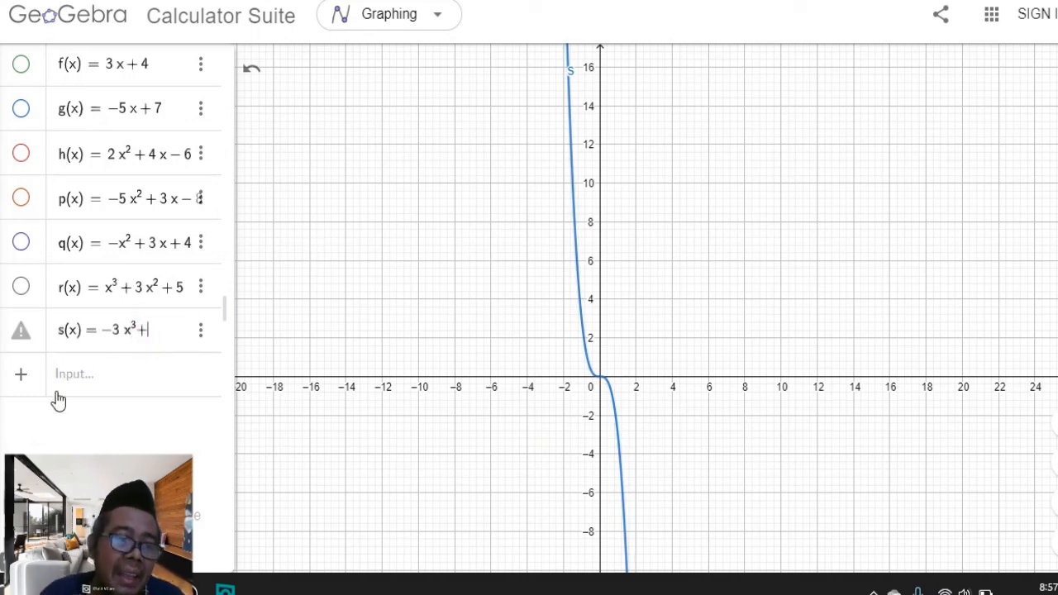
{"action": "left_click", "coordinate": [5, 553]}
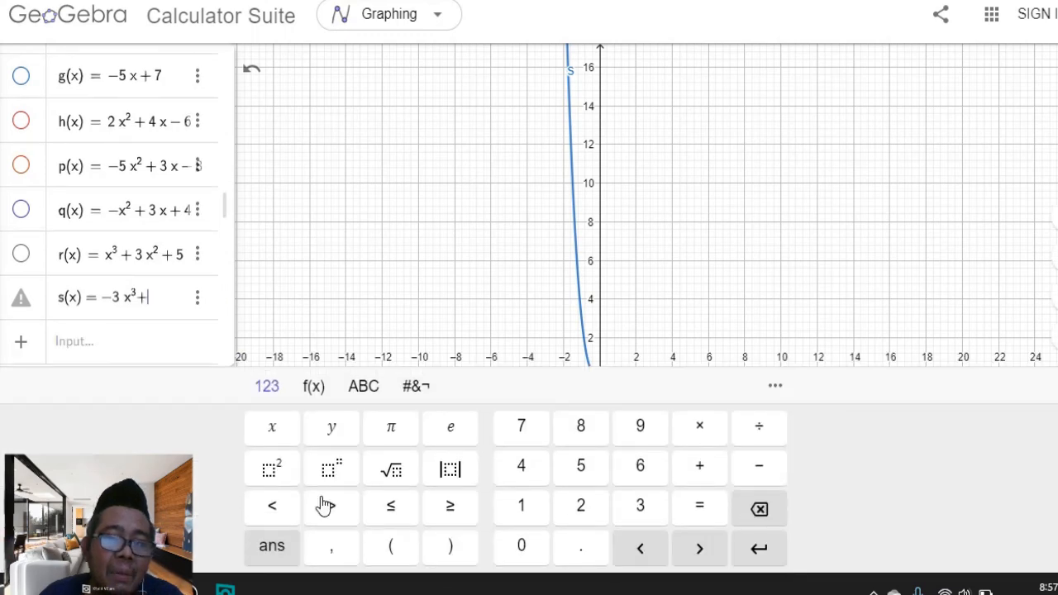
{"action": "type", "text": "x"}
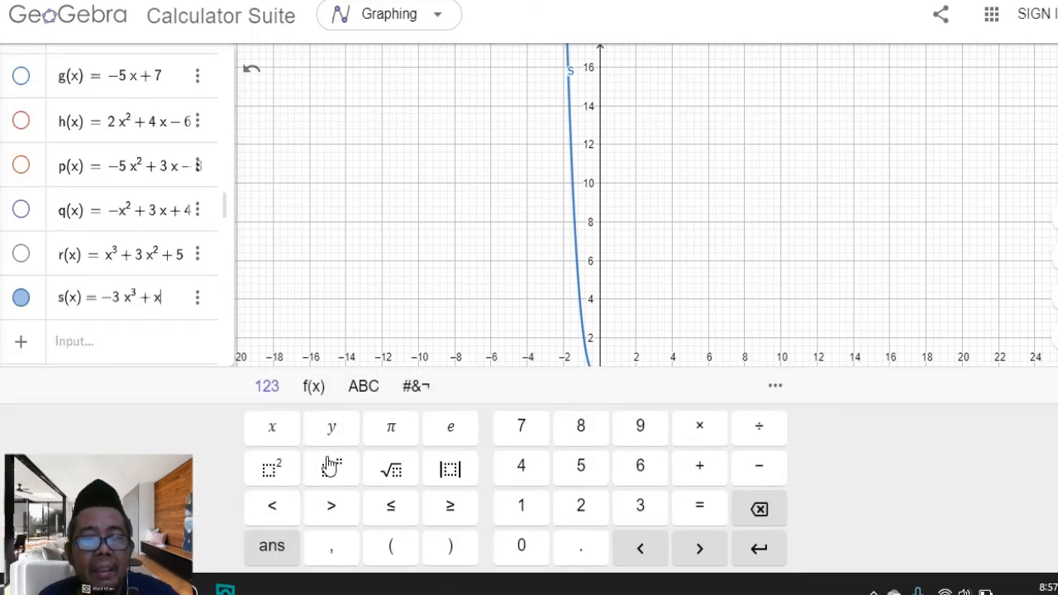
{"action": "left_click", "coordinate": [284, 481]}
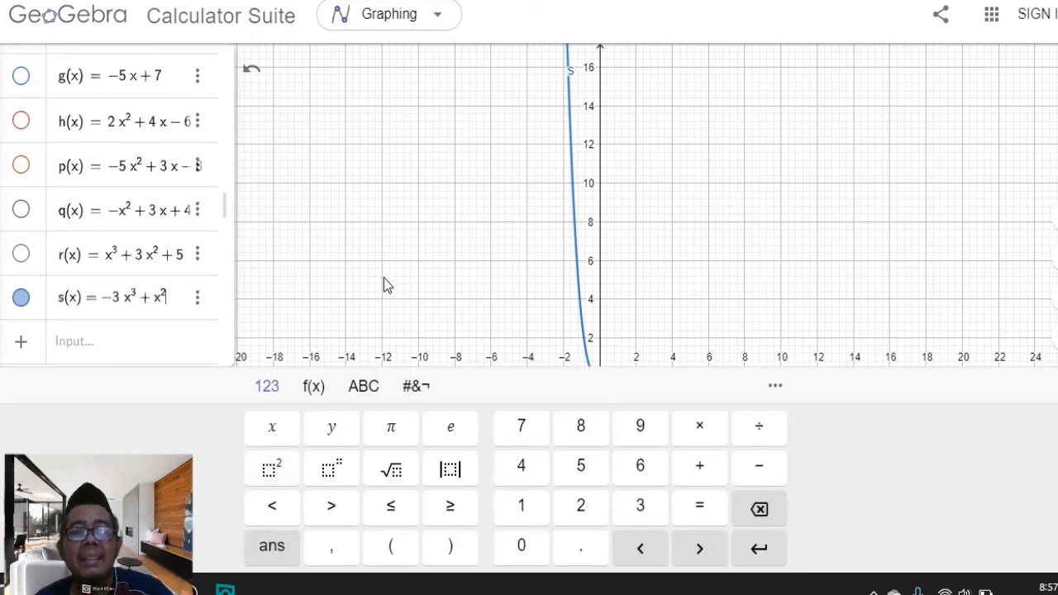
{"action": "left_click", "coordinate": [403, 264]}
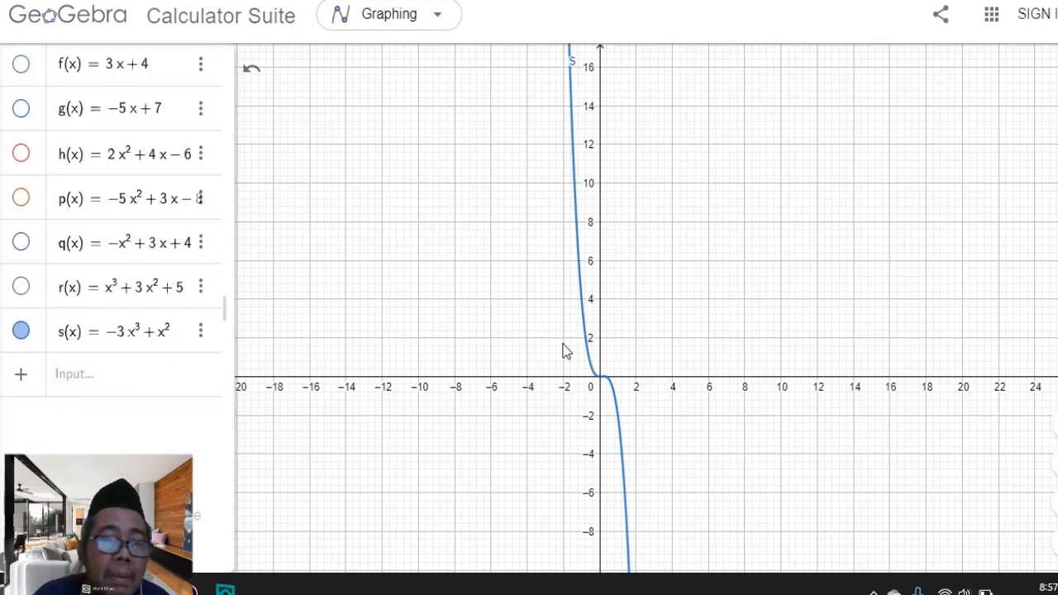
Add an x term to function s so it reads −3x³ + x² + x
{"action": "left_click", "coordinate": [172, 341]}
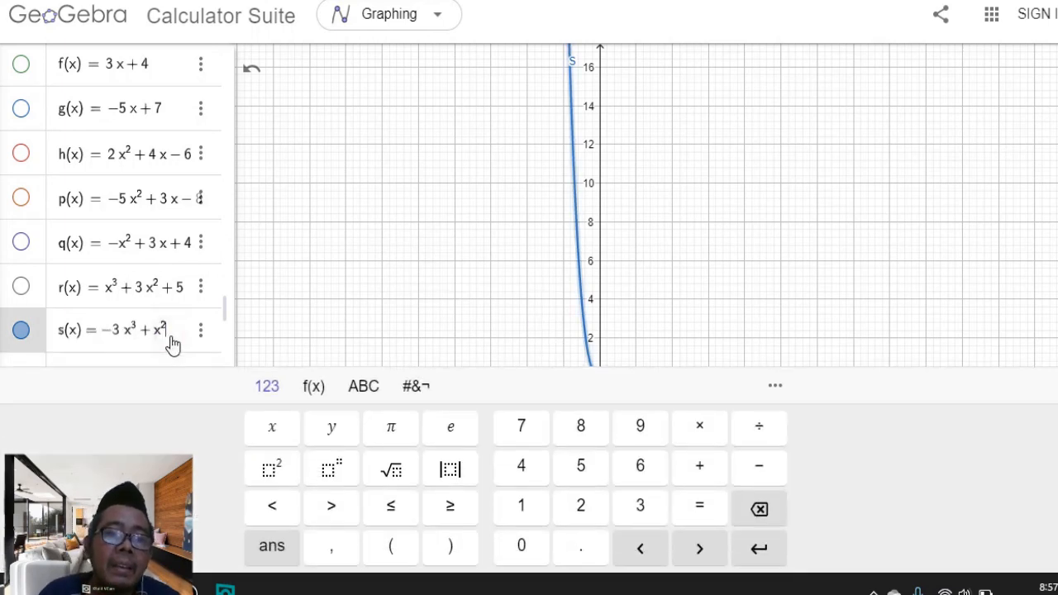
{"action": "type", "text": "+x"}
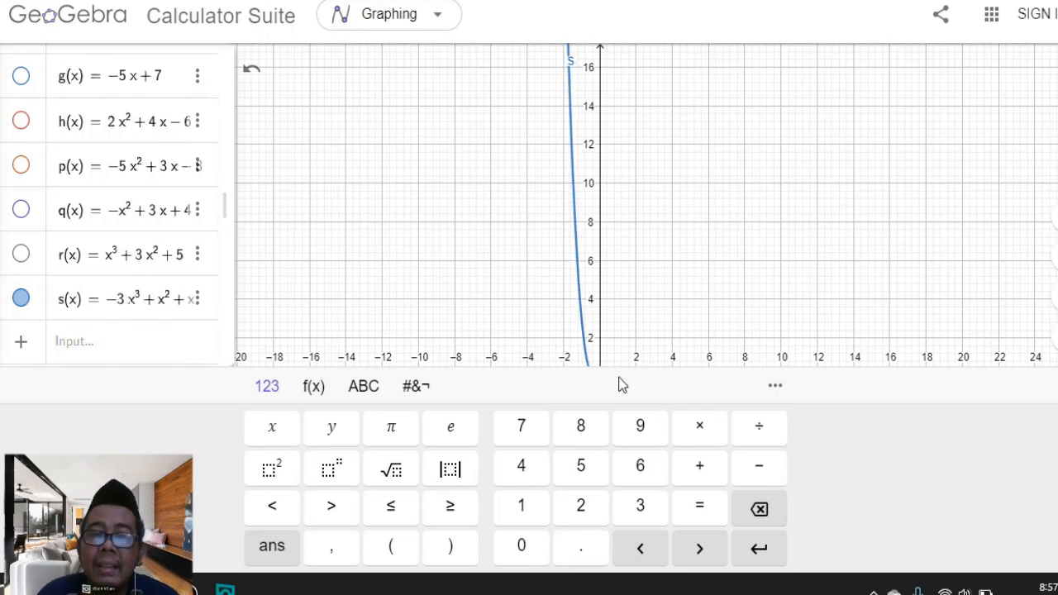
{"action": "left_click", "coordinate": [700, 273]}
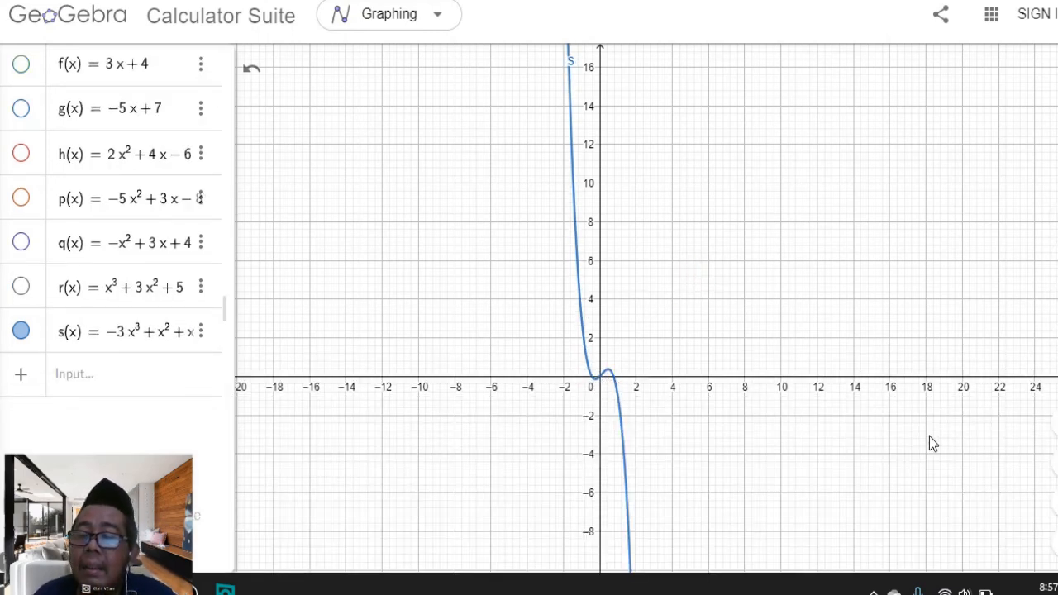
Widen the algebra panel and add the constant 8 to s, making it −3x³ + x² + x + 8
{"action": "scroll", "coordinate": [703, 355], "scroll_direction": "up", "scroll_amount": 5}
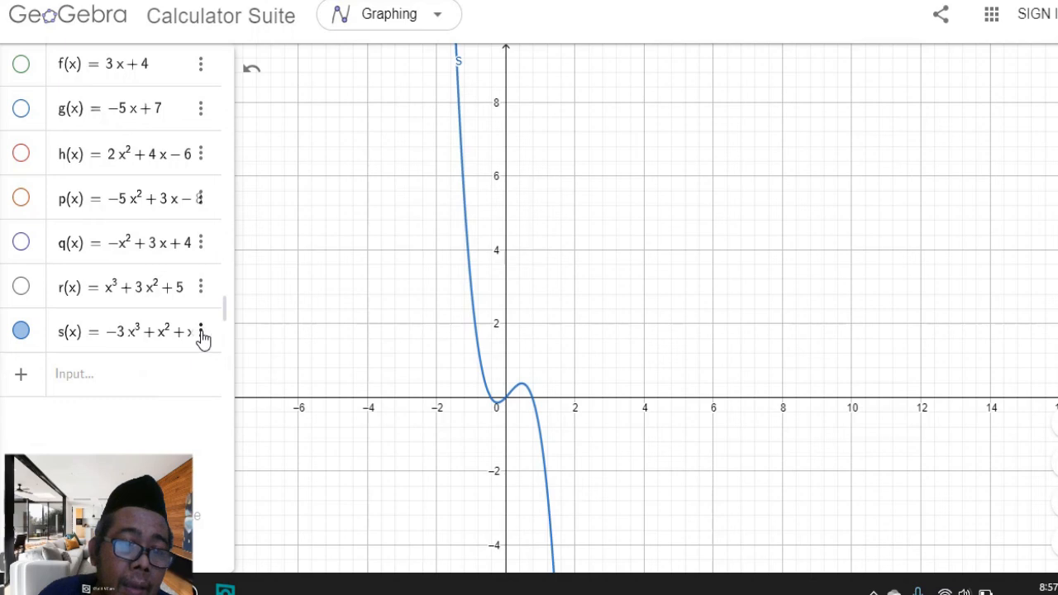
{"action": "left_click_drag", "start_coordinate": [232, 325], "coordinate": [280, 314]}
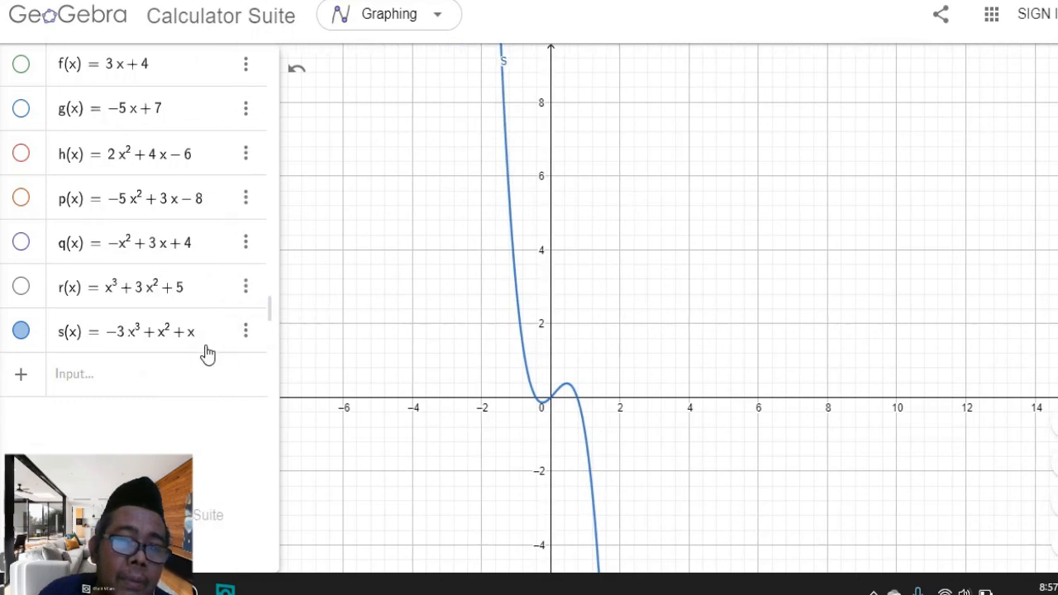
{"action": "left_click", "coordinate": [207, 350]}
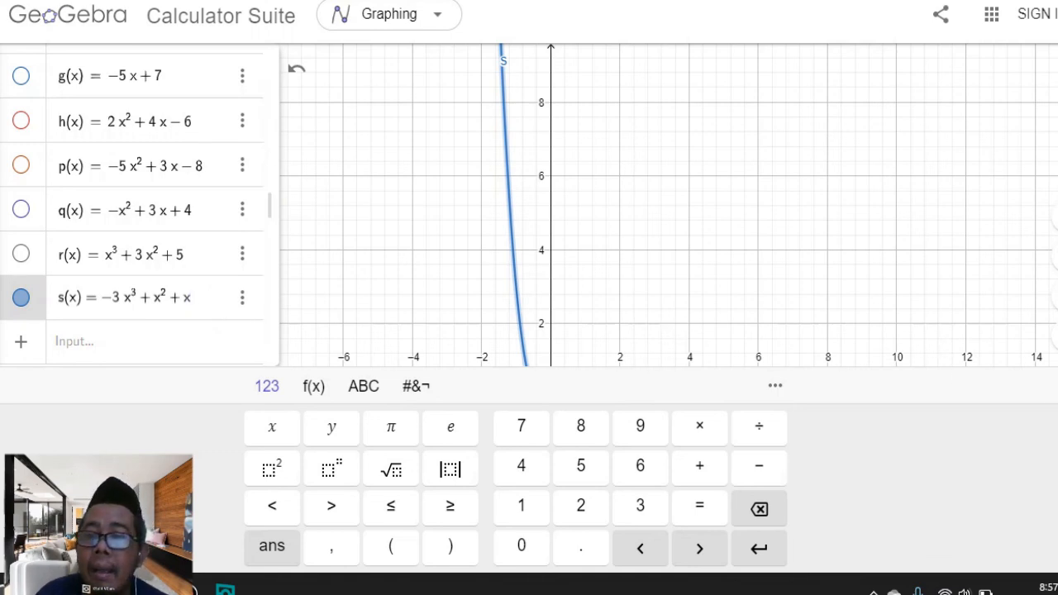
{"action": "left_click", "coordinate": [1057, 386]}
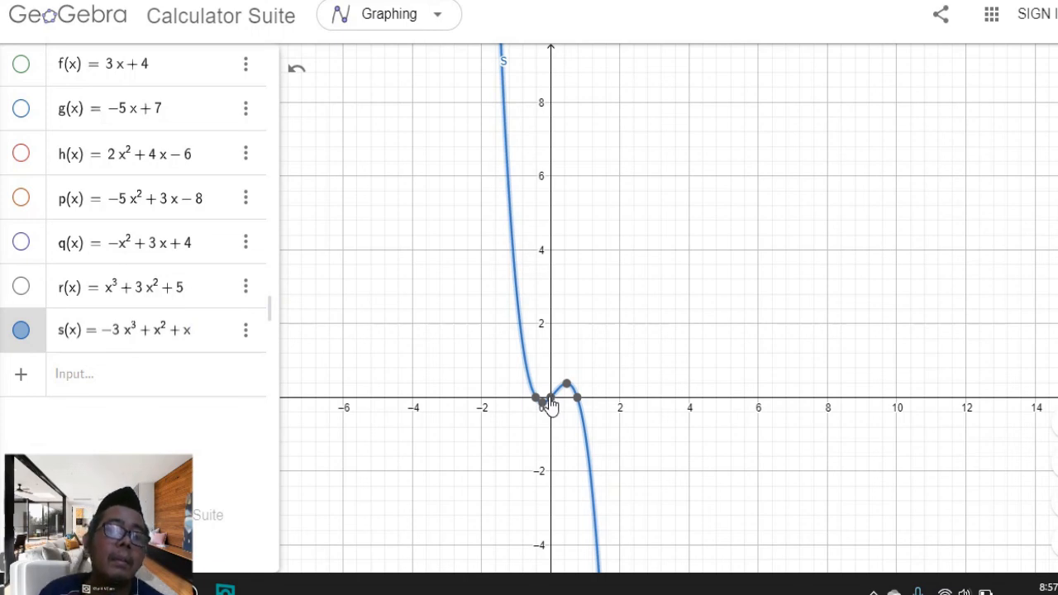
{"action": "type", "text": "+ "}
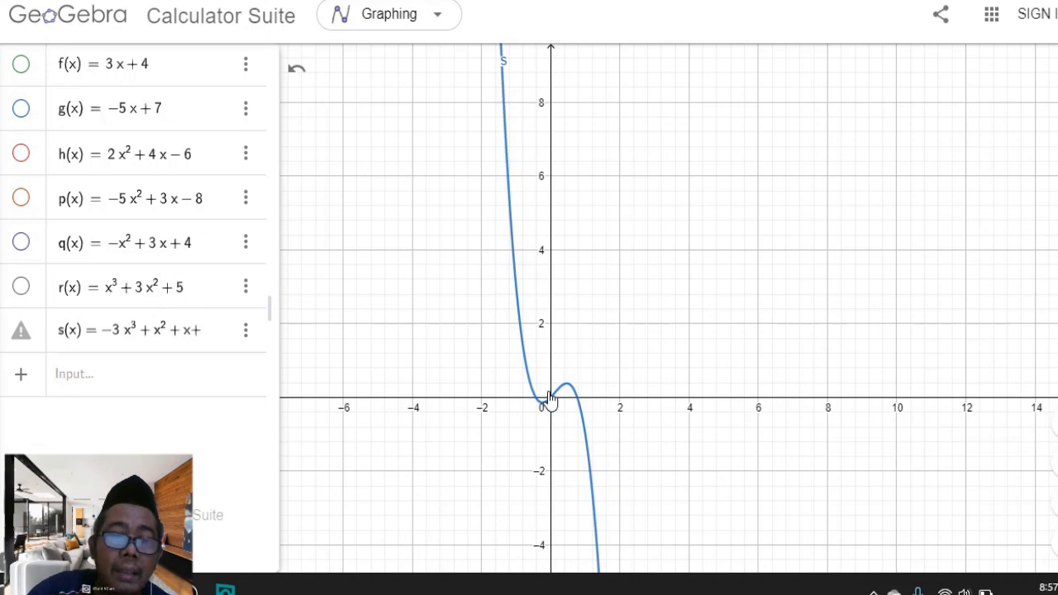
{"action": "type", "text": "8"}
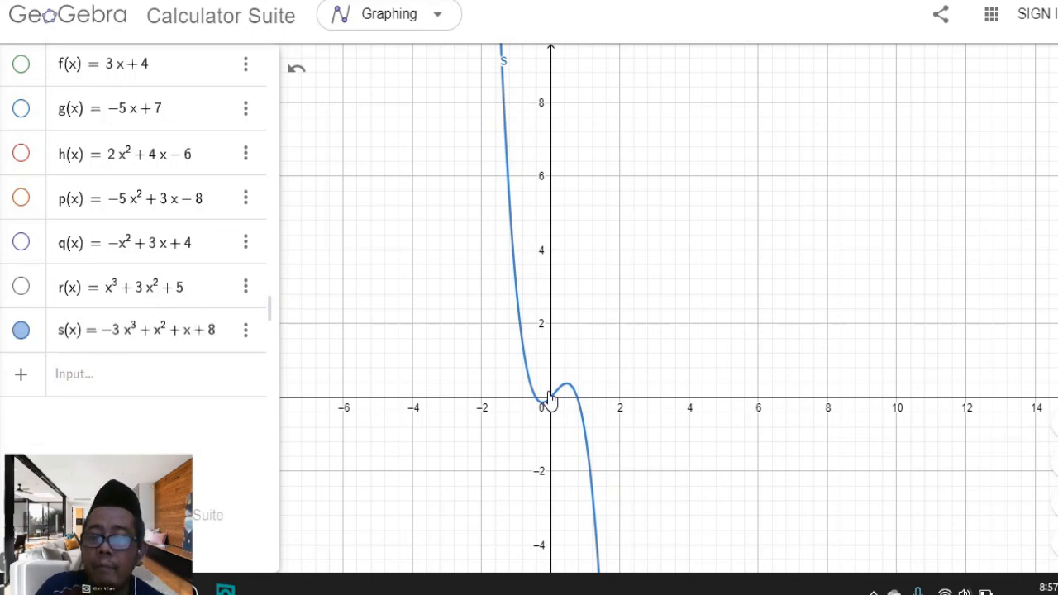
{"action": "key", "text": "Return"}
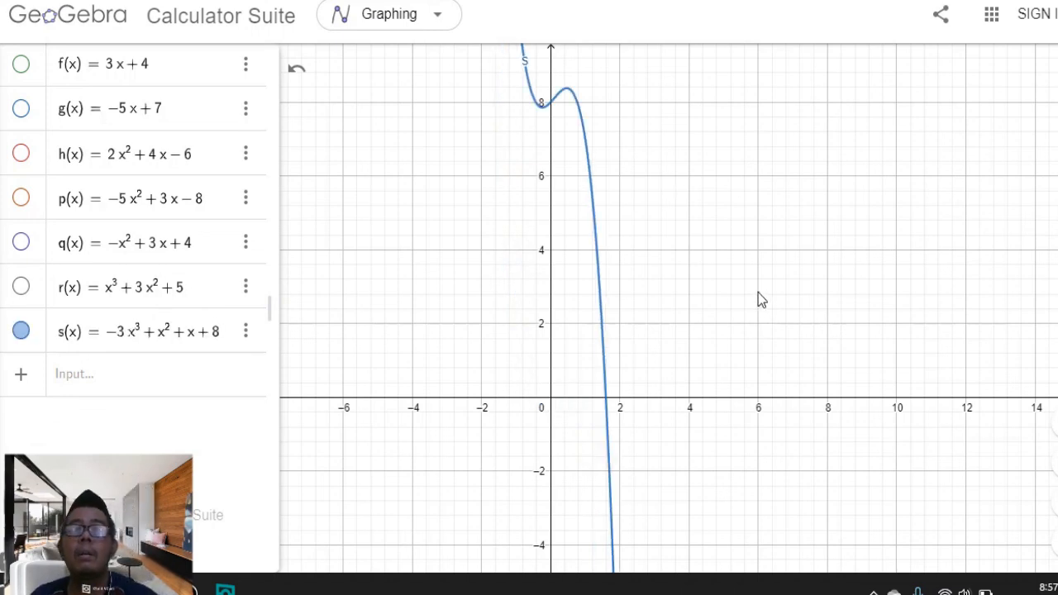
{"action": "scroll", "coordinate": [738, 284], "scroll_direction": "up", "scroll_amount": 2}
{"action": "left_click_drag", "start_coordinate": [584, 225], "coordinate": [662, 431]}
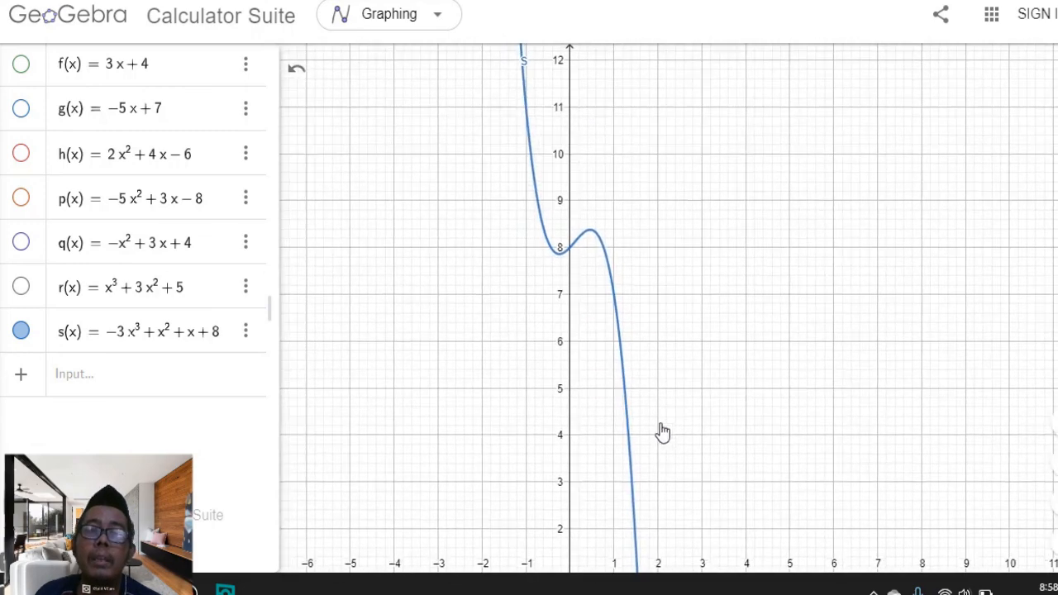
Change the constant term of s from plus to minus so it reads −3x³ + x² + x − 8
{"action": "scroll", "coordinate": [585, 274], "scroll_direction": "up", "scroll_amount": 2}
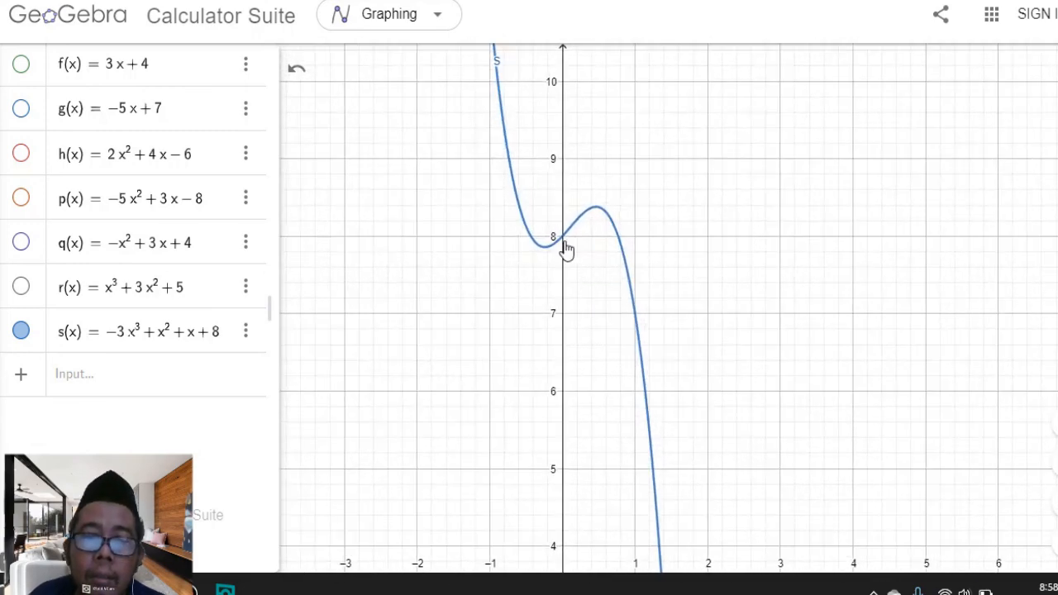
{"action": "left_click", "coordinate": [220, 339]}
{"action": "left_click", "coordinate": [206, 333]}
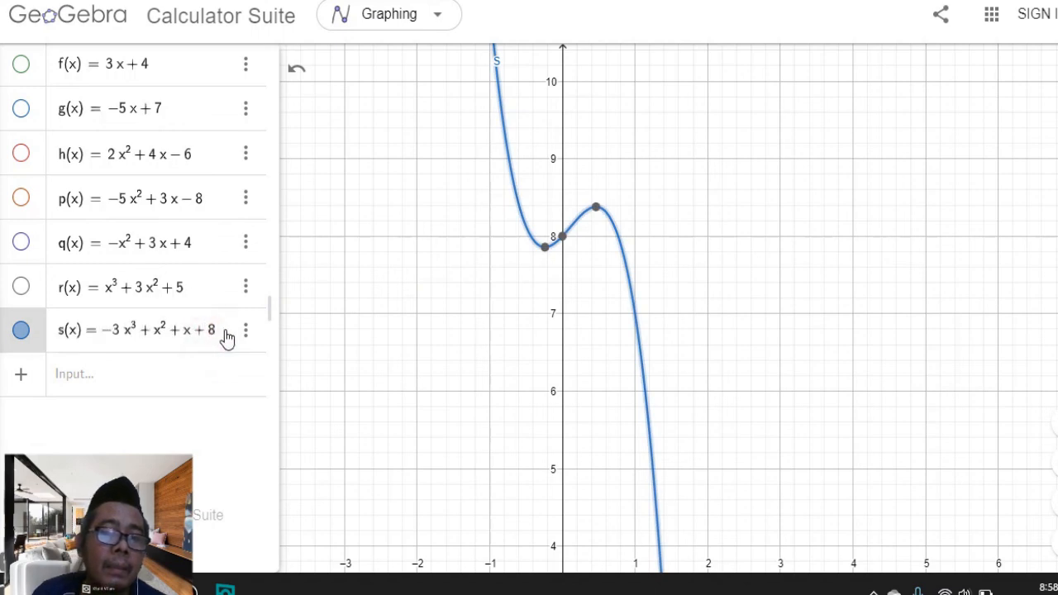
{"action": "key", "text": "BackSpace"}
{"action": "type", "text": "-"}
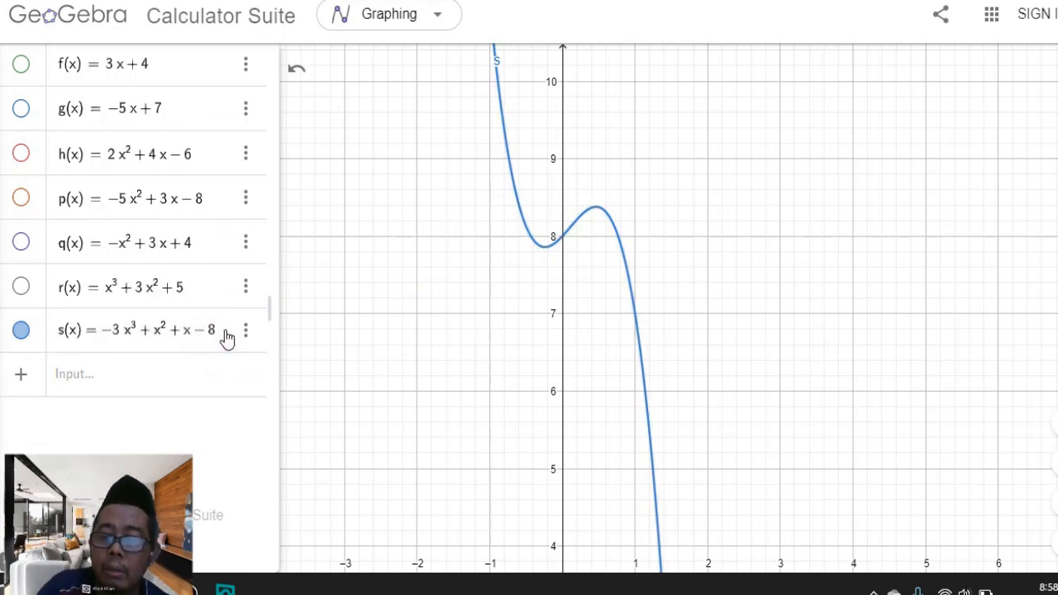
{"action": "key", "text": "Return"}
Pan and zoom the graph view to examine the shifted curve of s around its turning points
{"action": "left_click_drag", "start_coordinate": [630, 424], "coordinate": [649, 137]}
{"action": "left_click_drag", "start_coordinate": [672, 190], "coordinate": [668, 114]}
{"action": "left_click_drag", "start_coordinate": [676, 432], "coordinate": [681, 173]}
{"action": "left_click_drag", "start_coordinate": [674, 395], "coordinate": [678, 189]}
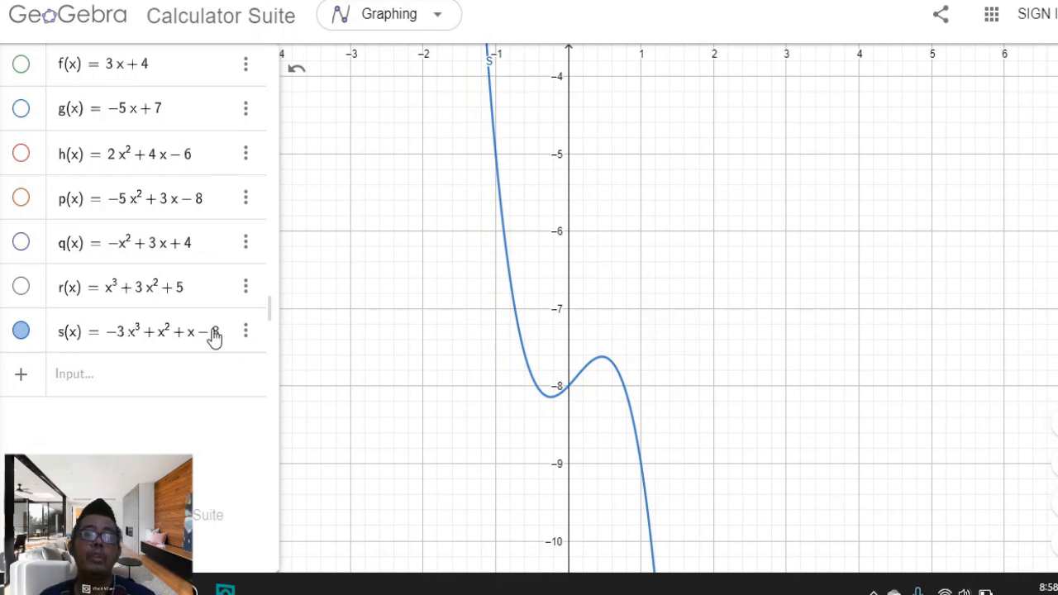
{"action": "scroll", "coordinate": [707, 295], "scroll_direction": "down", "scroll_amount": 8}
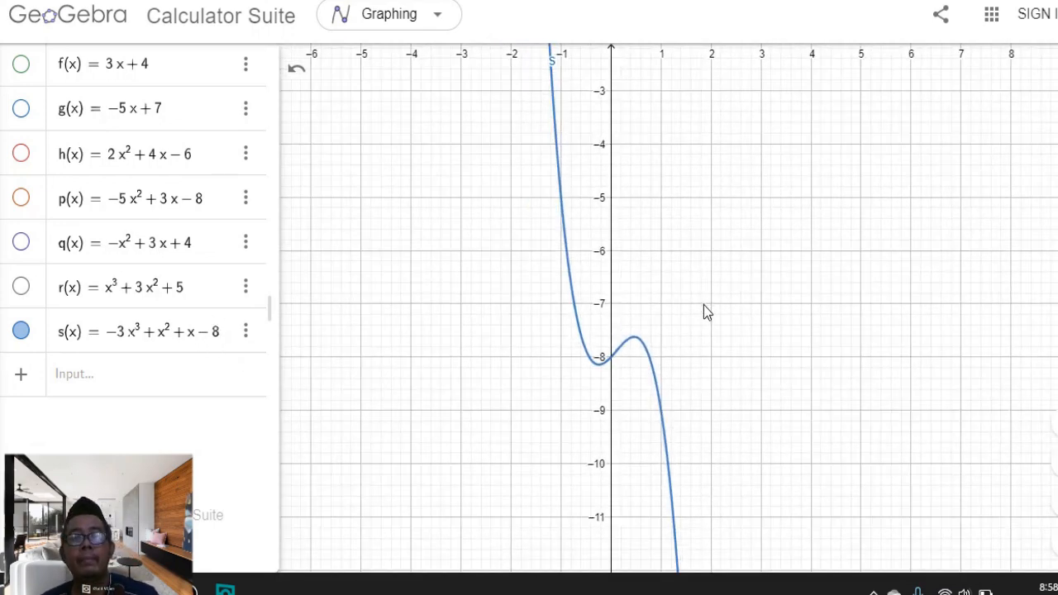
{"action": "scroll", "coordinate": [706, 314], "scroll_direction": "down", "scroll_amount": 5}
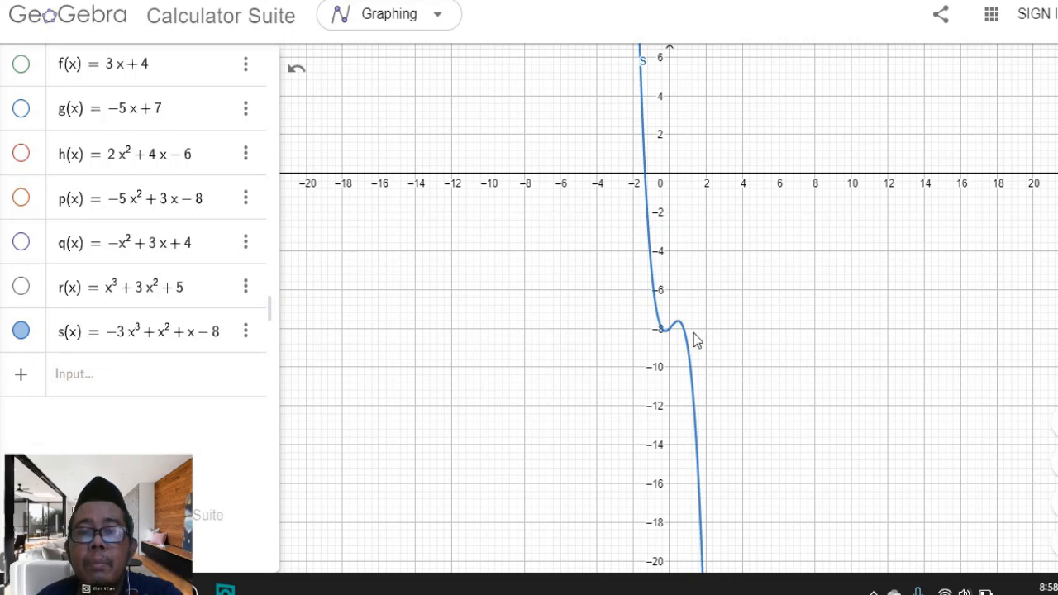
{"action": "left_click_drag", "start_coordinate": [746, 277], "coordinate": [675, 314]}
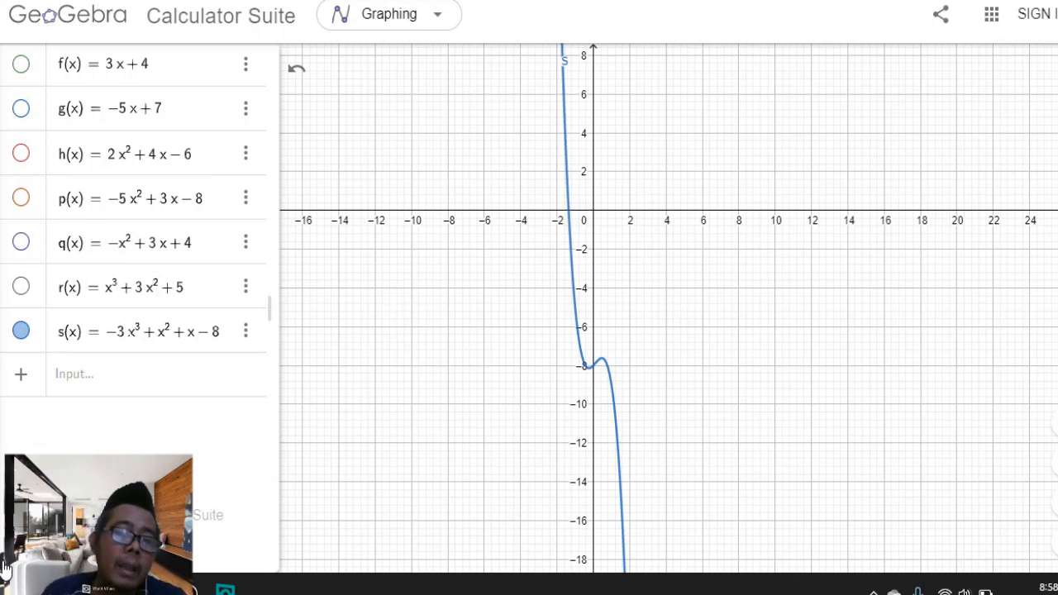
Open the on-screen keyboard and browse the command help categories, expanding 3D, then close the help and keyboard
{"action": "left_click", "coordinate": [28, 548]}
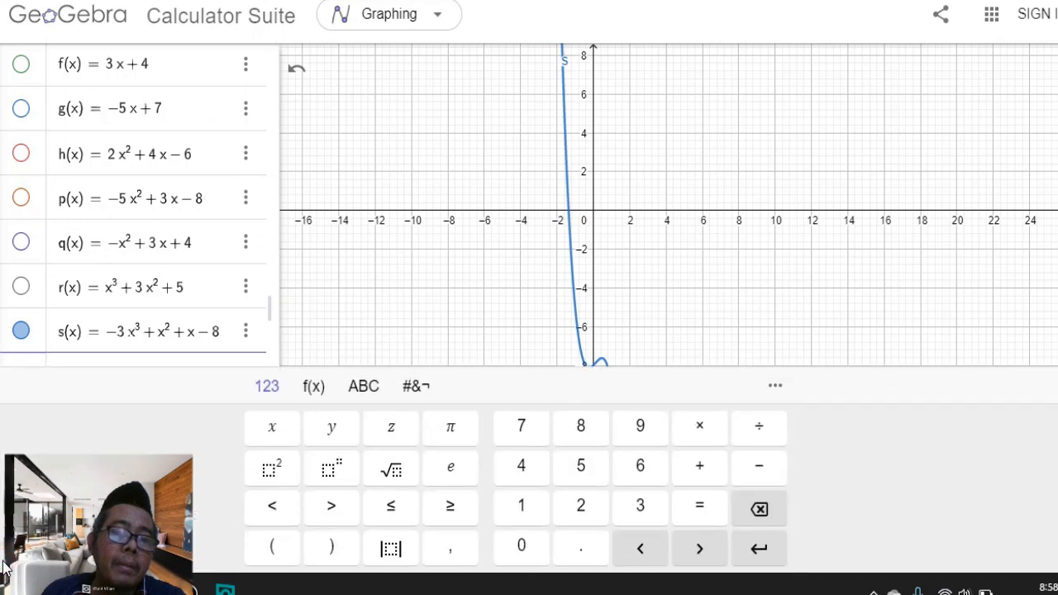
{"action": "left_click", "coordinate": [774, 386]}
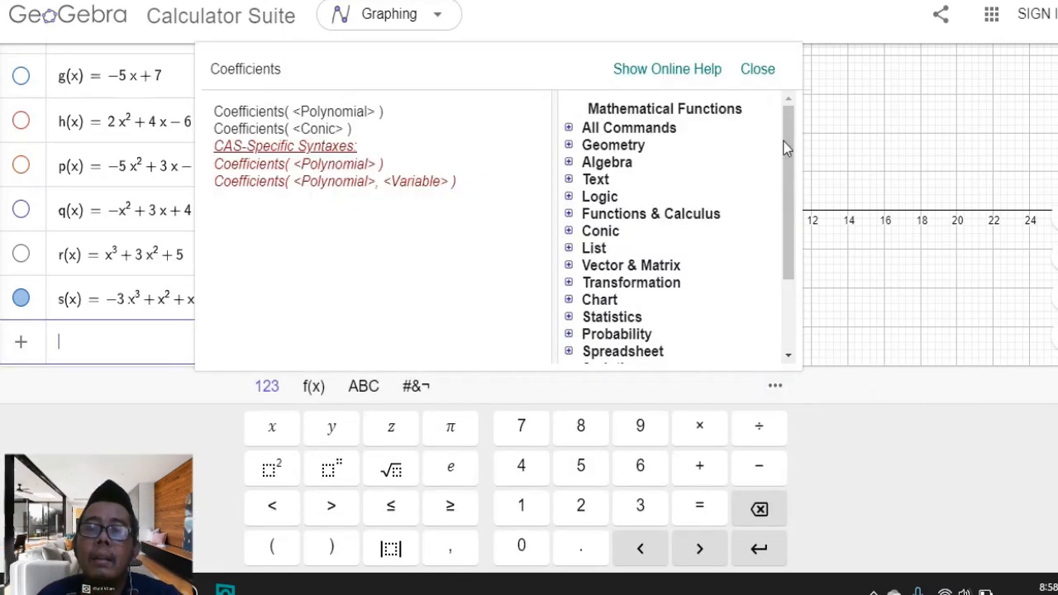
{"action": "left_click_drag", "start_coordinate": [786, 147], "coordinate": [806, 257]}
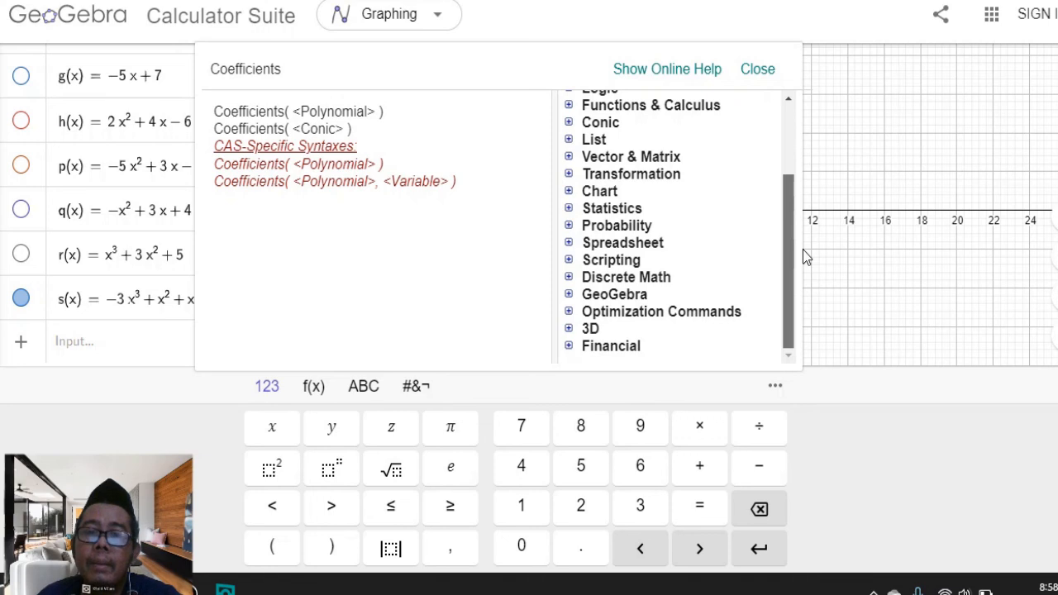
{"action": "left_click", "coordinate": [569, 329]}
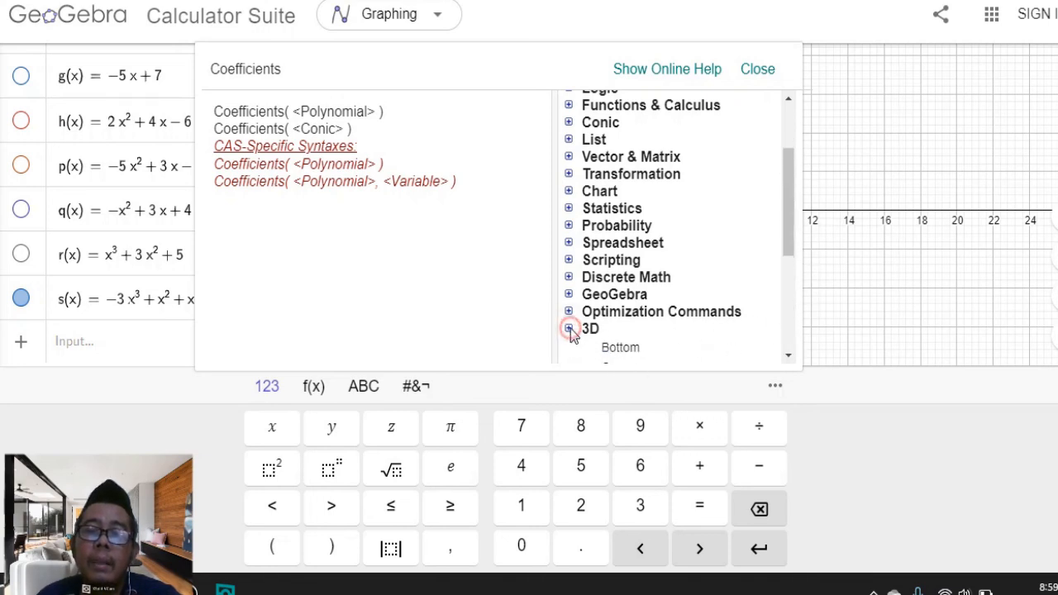
{"action": "left_click", "coordinate": [569, 329]}
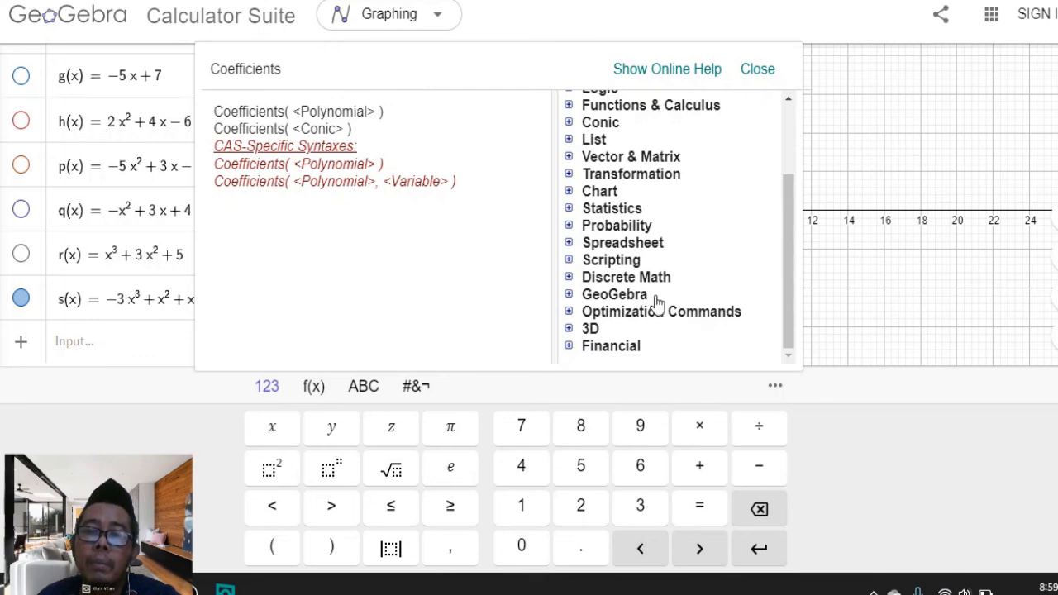
{"action": "left_click_drag", "start_coordinate": [789, 225], "coordinate": [787, 149]}
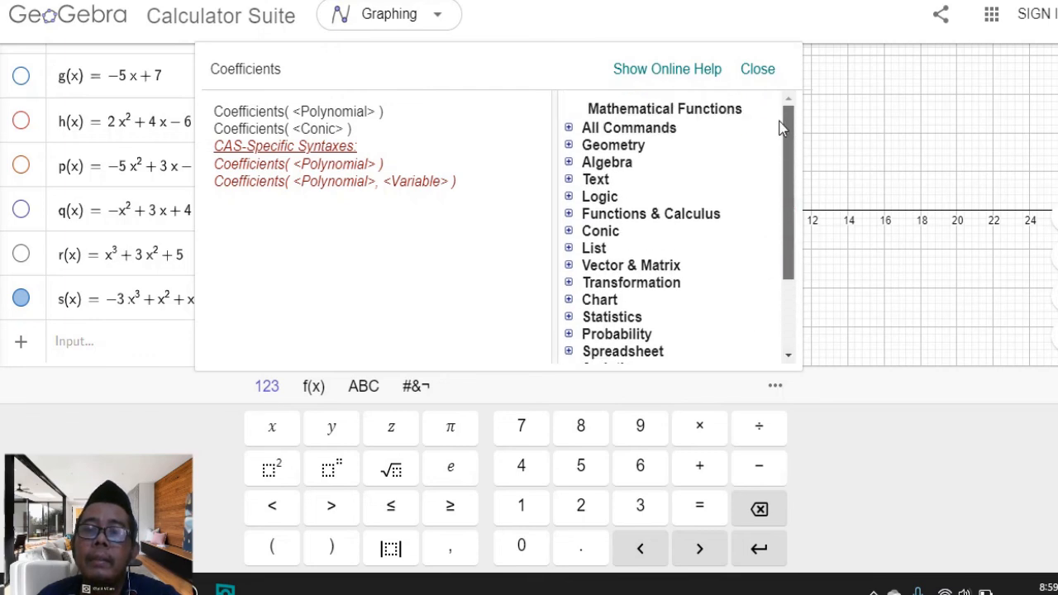
{"action": "left_click", "coordinate": [758, 69]}
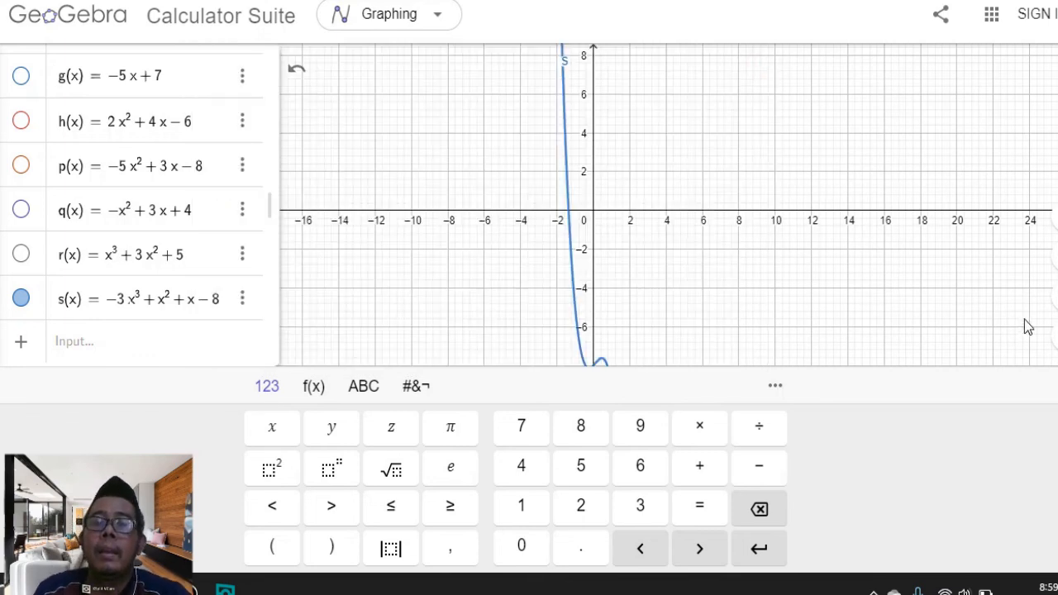
{"action": "left_click", "coordinate": [826, 279]}
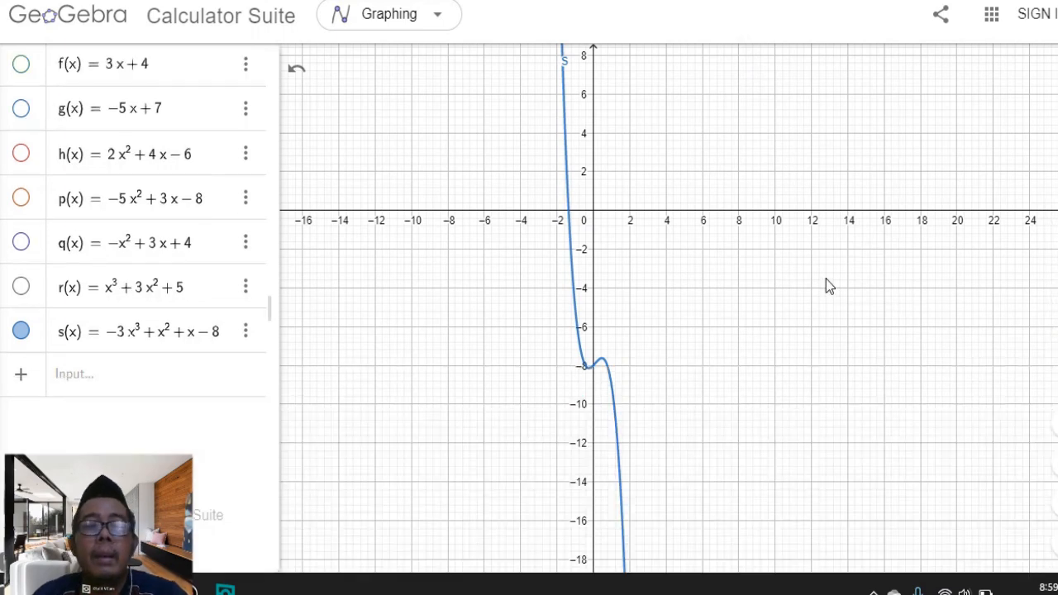